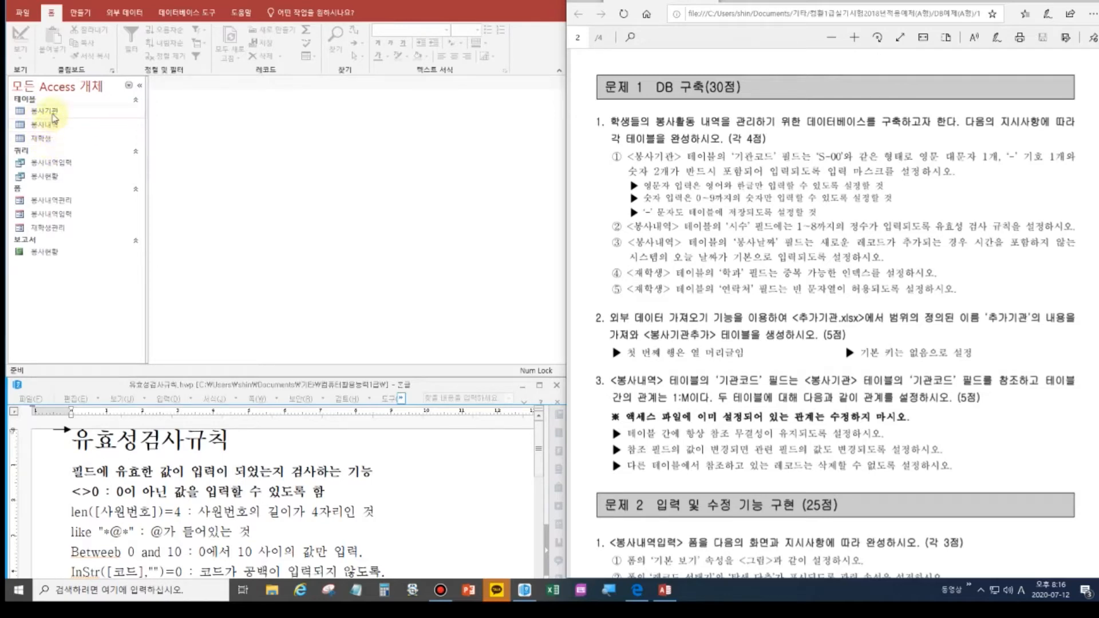
Open the 봉사기관 table in Design View.
double_click(53, 112)
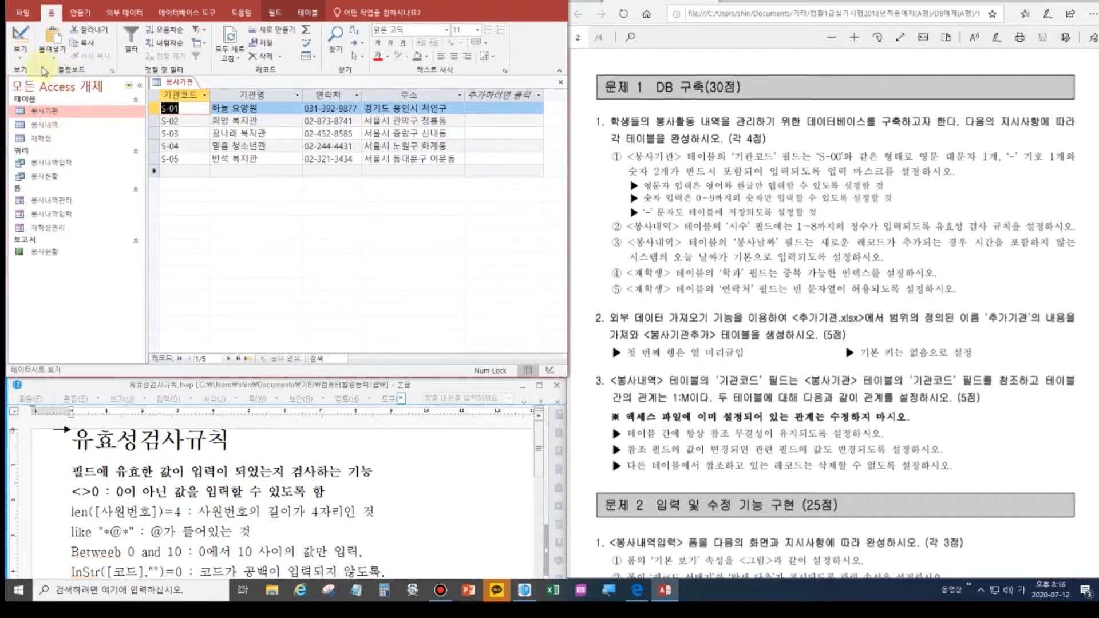
click(22, 39)
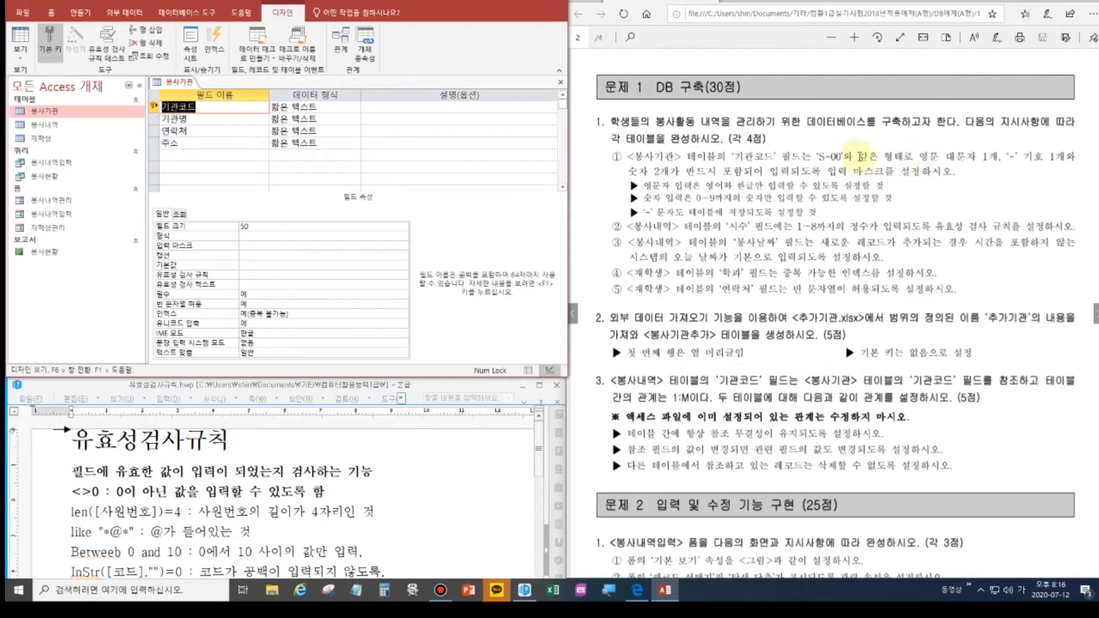
click(822, 160)
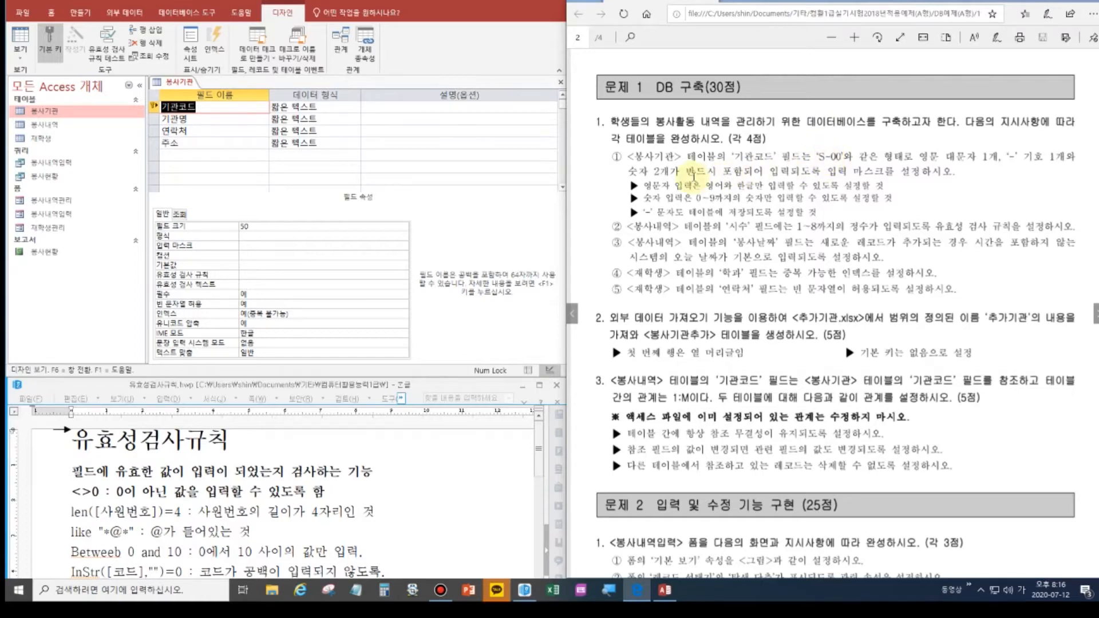
Outline in red the 입력 마스크 property, the S and 00 in the code format and the 숫자만 requirement, and clear the marks.
click(1079, 1)
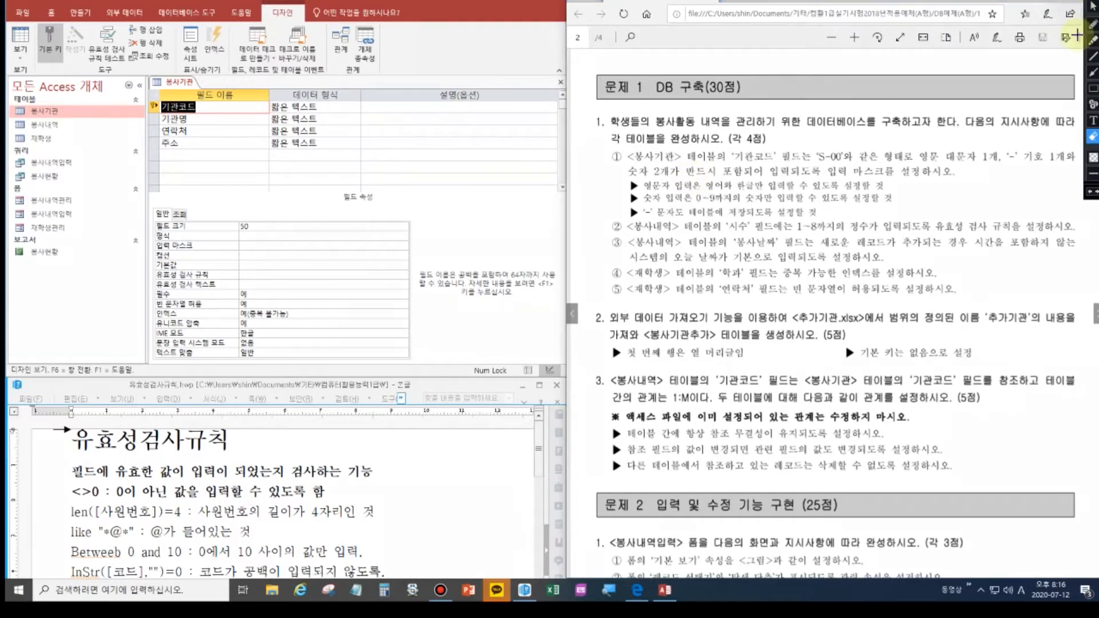
click(1092, 87)
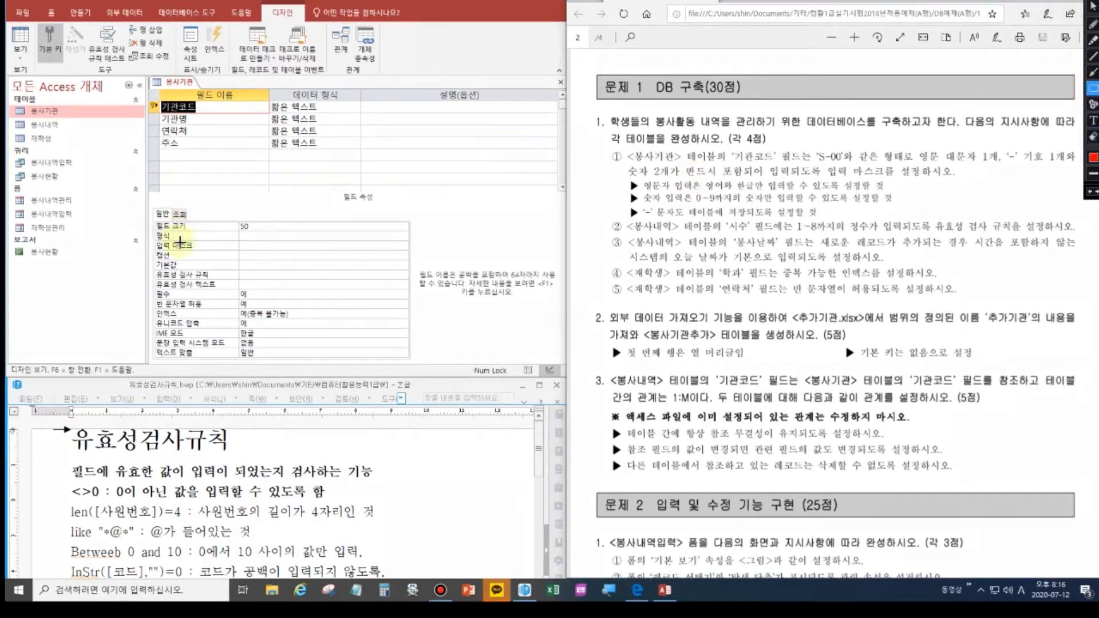
drag(154, 239, 407, 252)
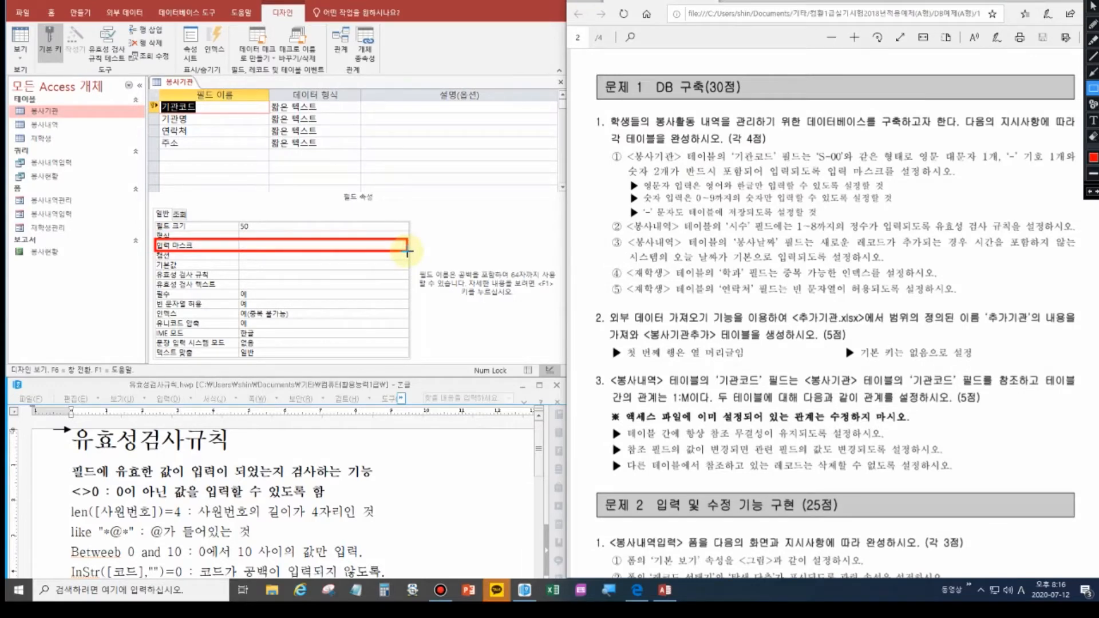
drag(407, 251, 407, 252)
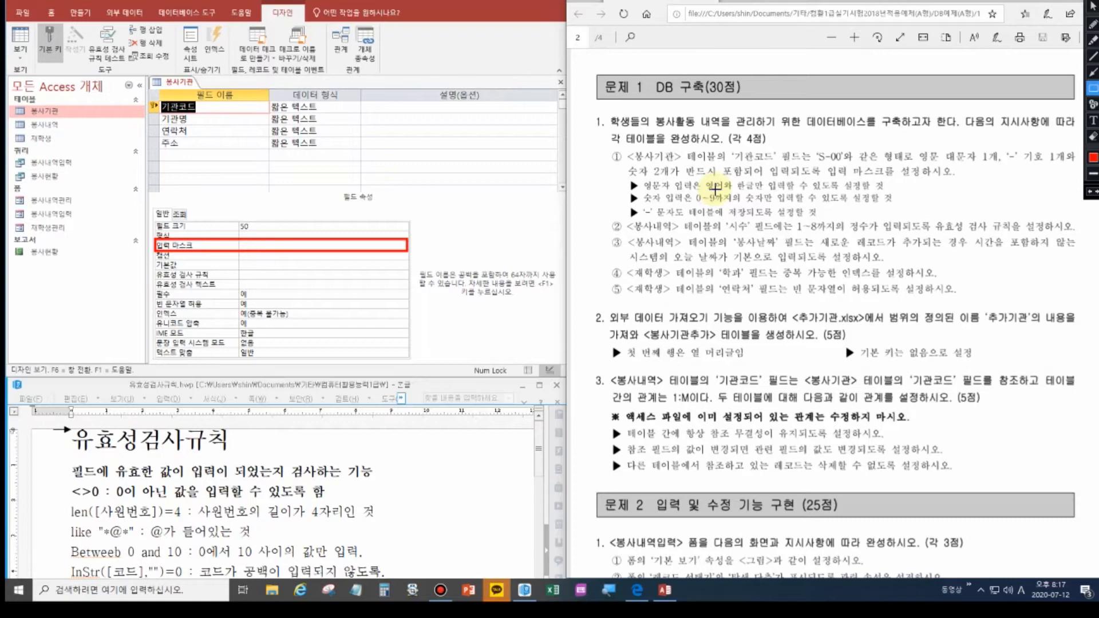
drag(812, 147, 827, 163)
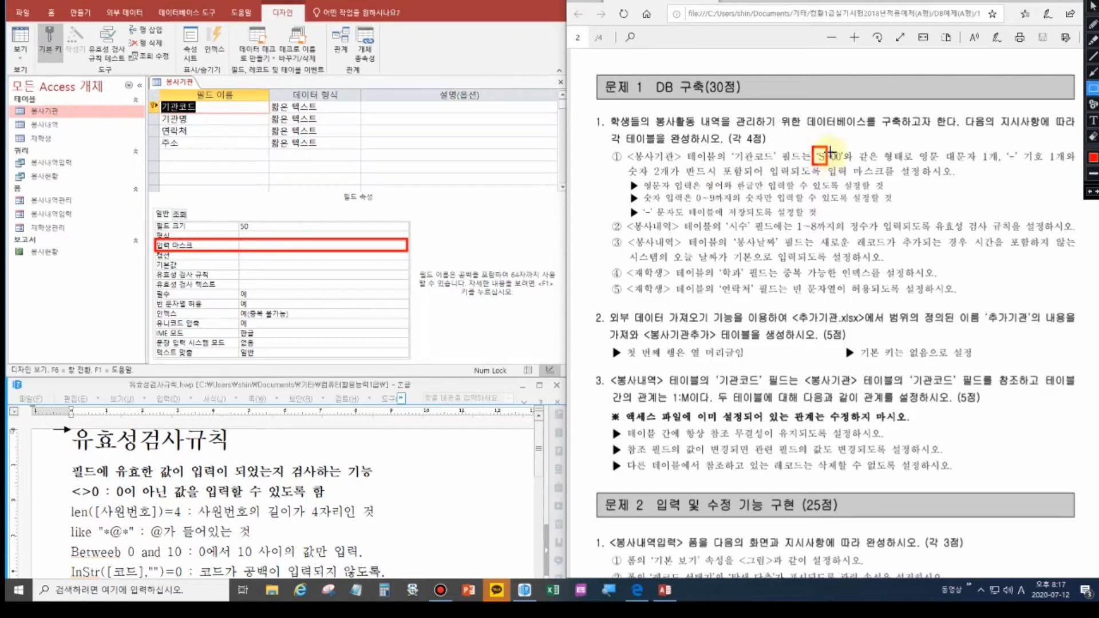
drag(829, 149, 843, 164)
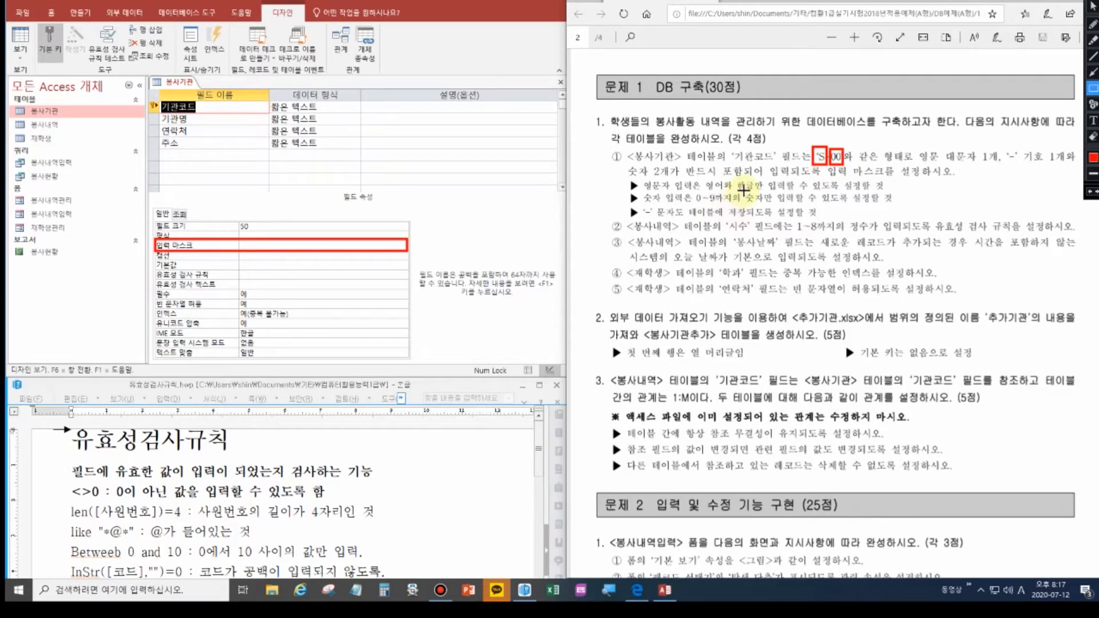
drag(743, 190, 776, 206)
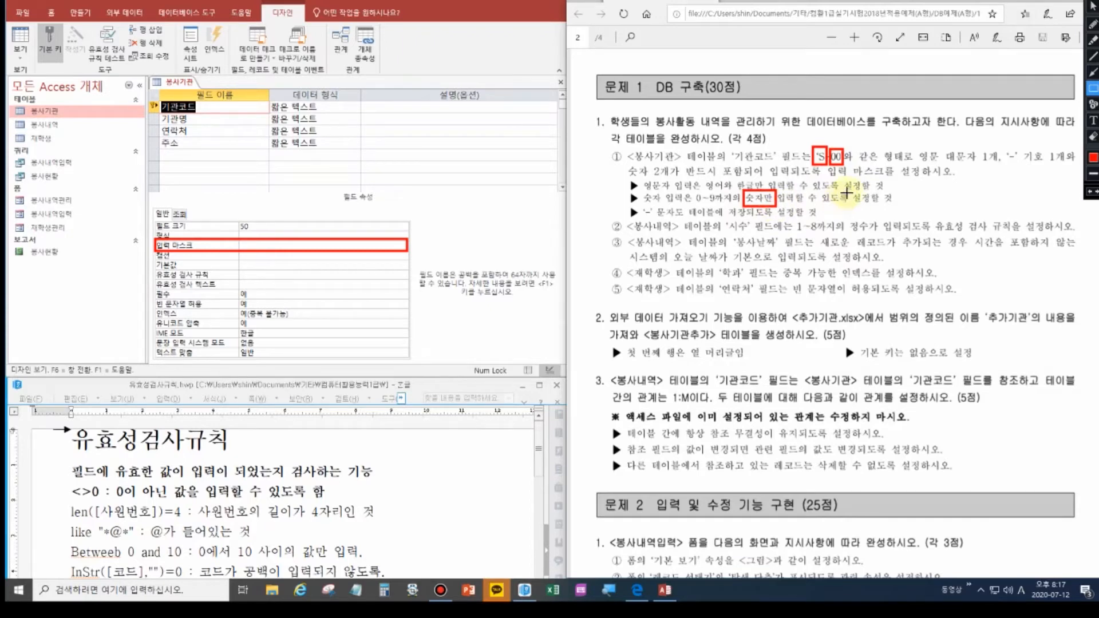
key(Escape)
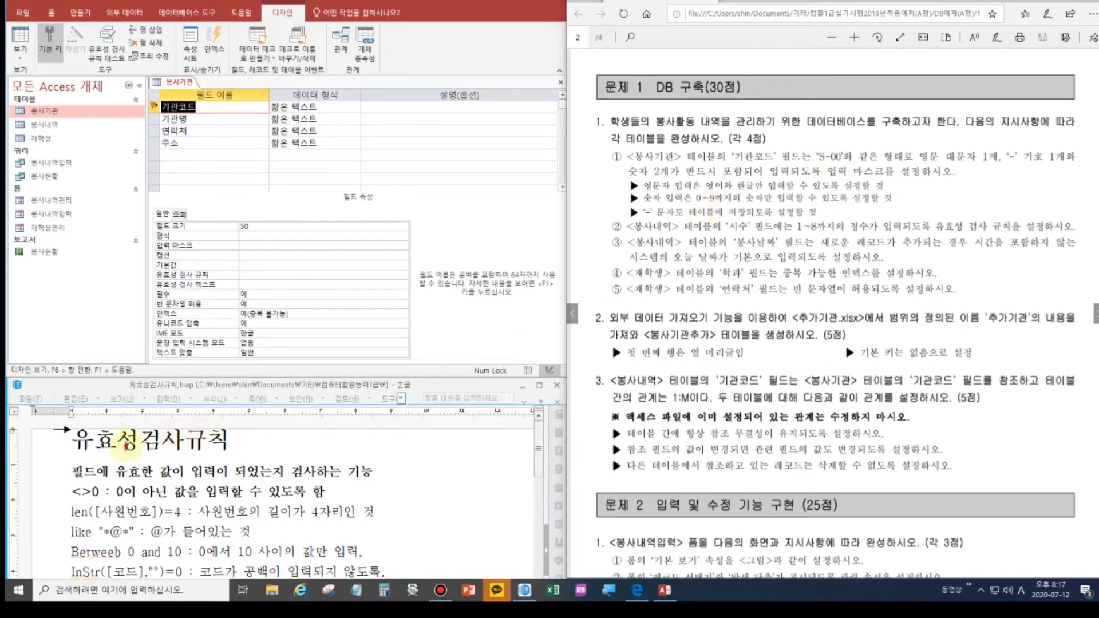
Switch to Hangul, enlarge the 입력마스크.hwp window upward and review the mask symbol table and the 9999-99-99 example.
click(127, 446)
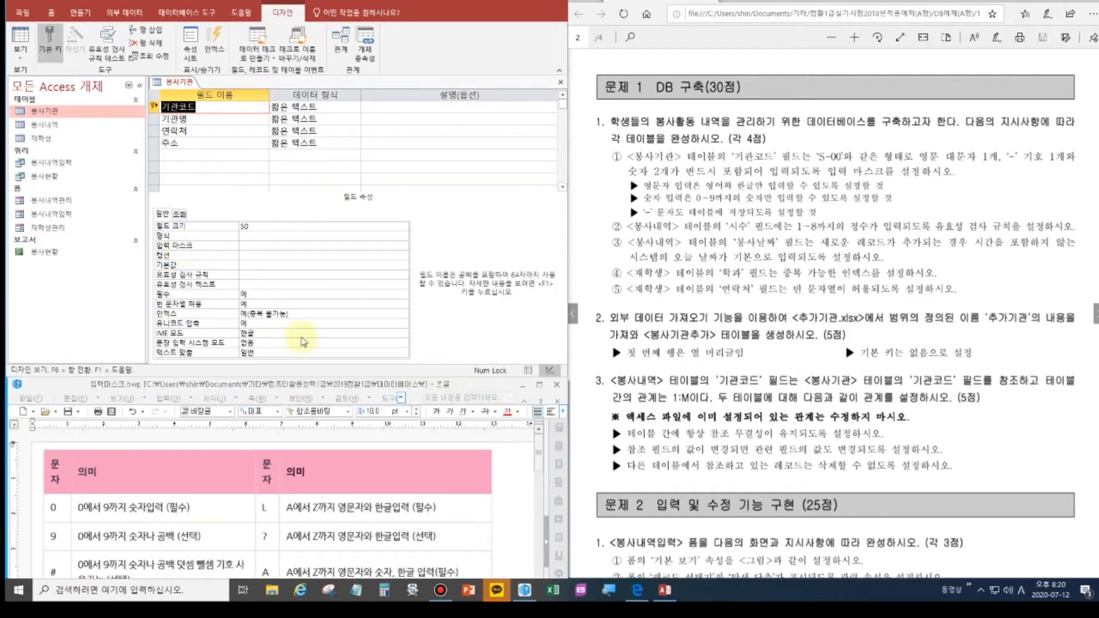
click(272, 380)
drag(272, 377, 280, 120)
click(78, 518)
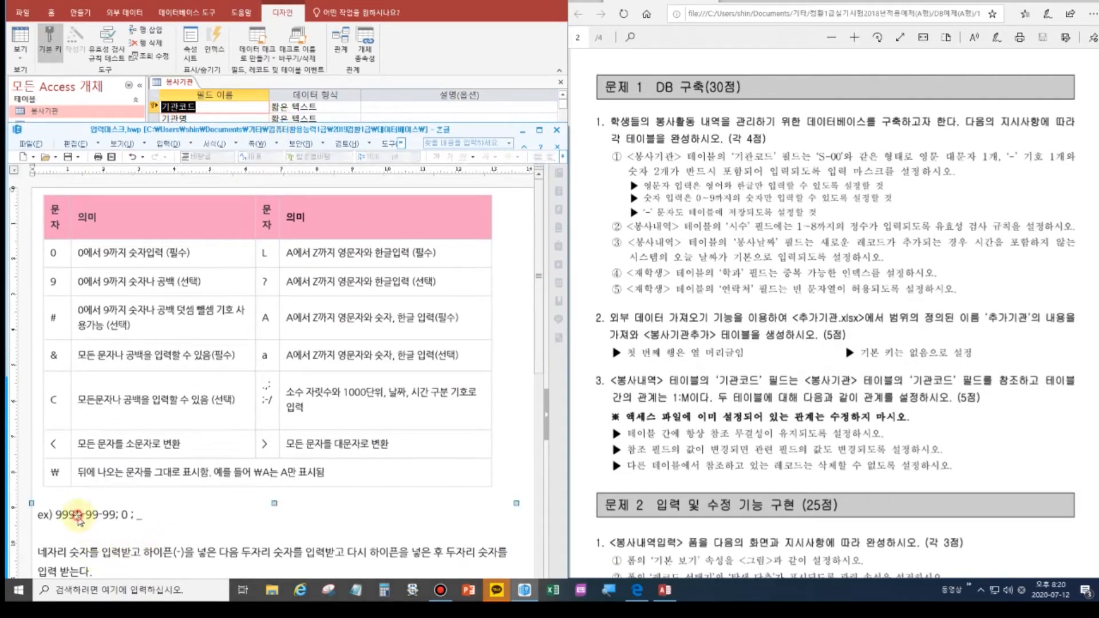
scroll(152, 525, down, 1)
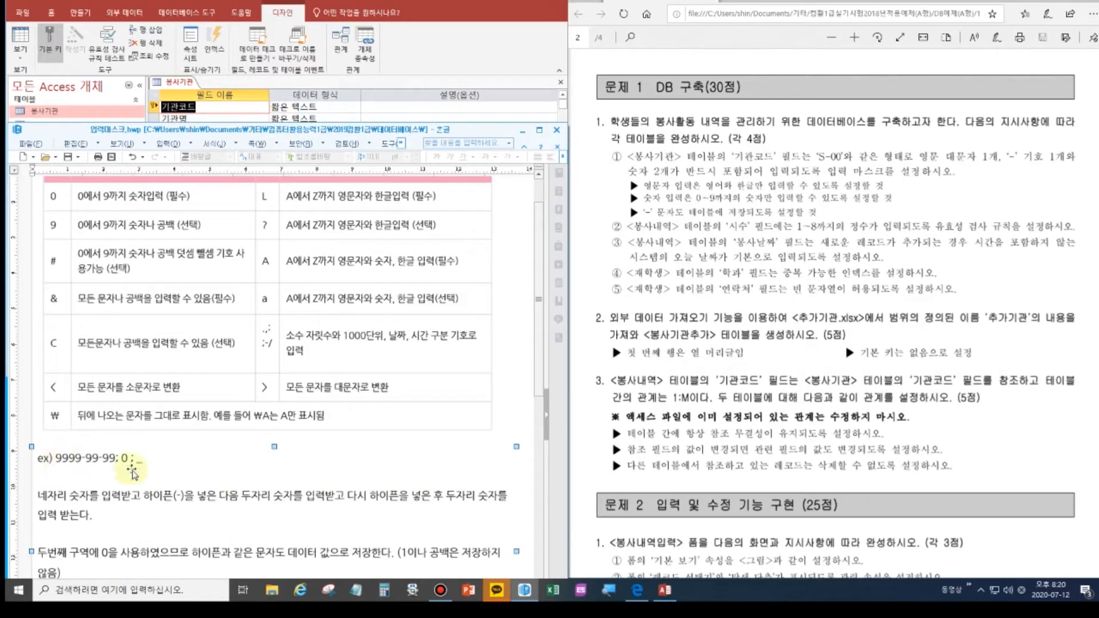
scroll(539, 383, up, 1)
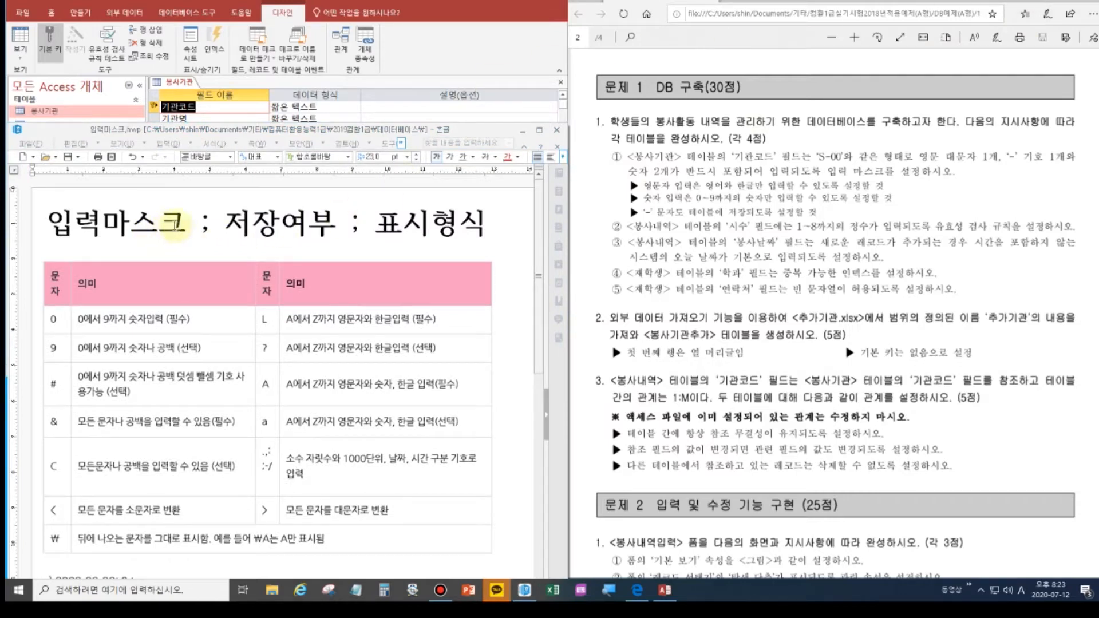
Examine the 입력마스크, 저장여부 and 표시형식 sections of the heading and the semicolons separating them.
double_click(201, 226)
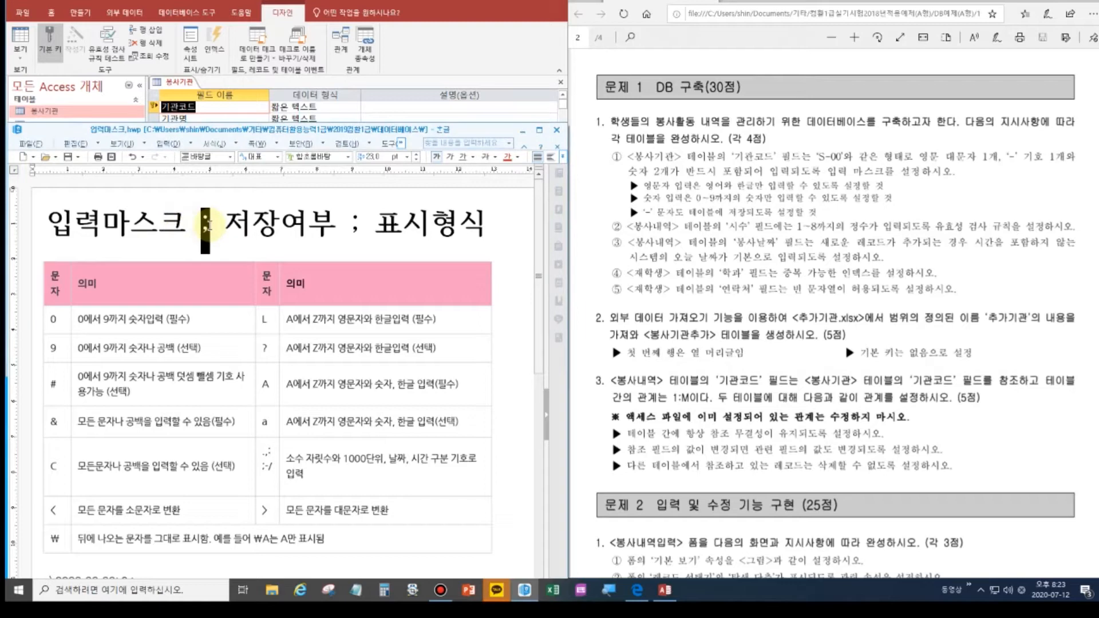
double_click(354, 229)
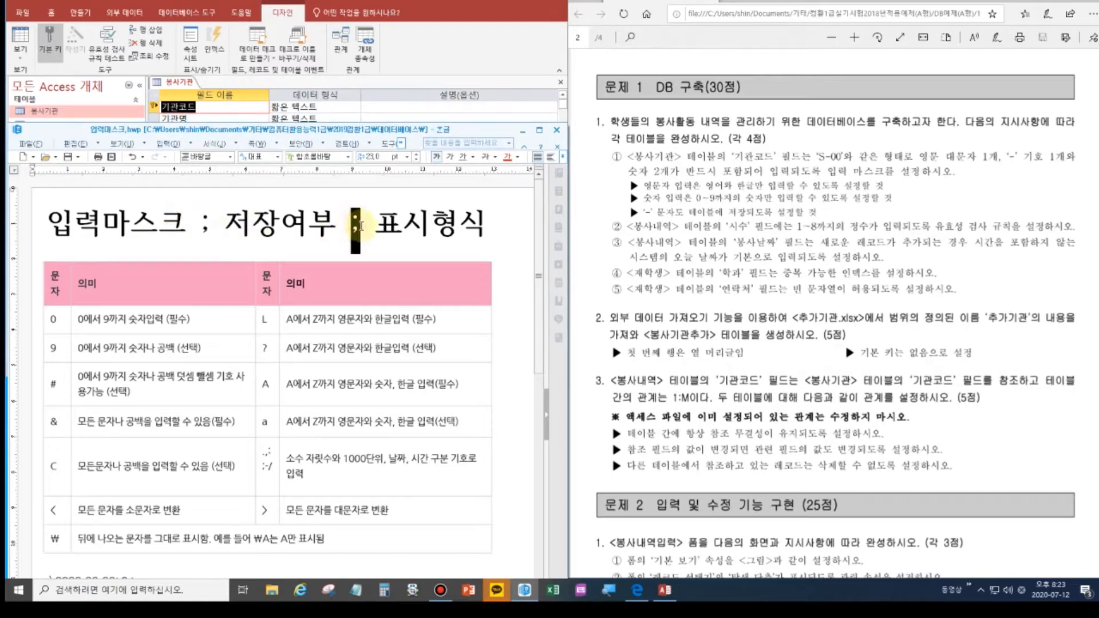
click(163, 225)
click(257, 223)
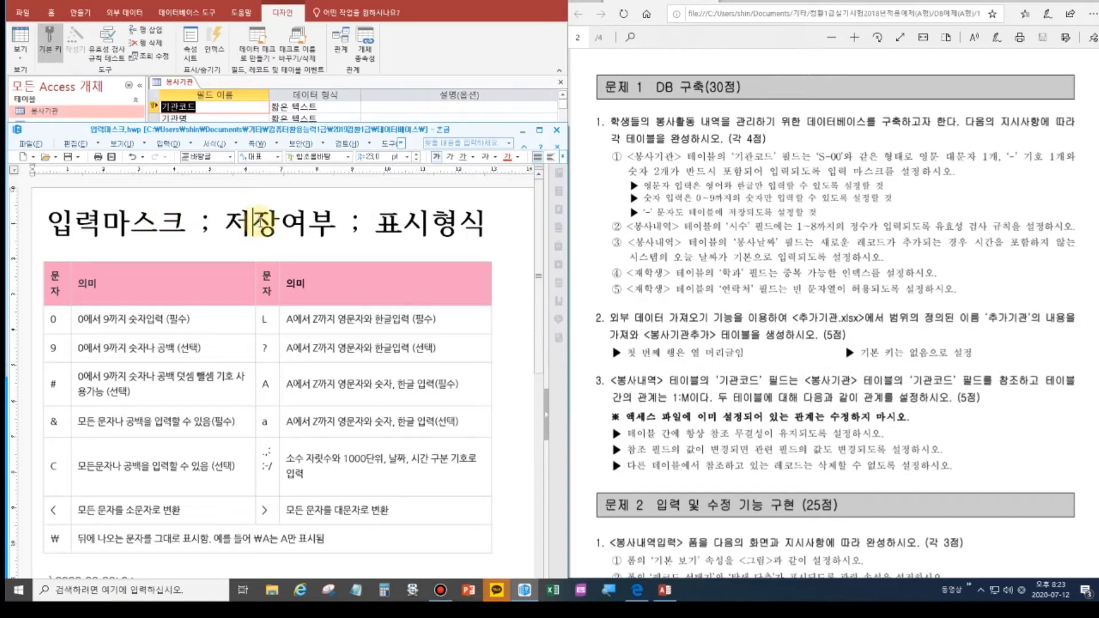
click(395, 224)
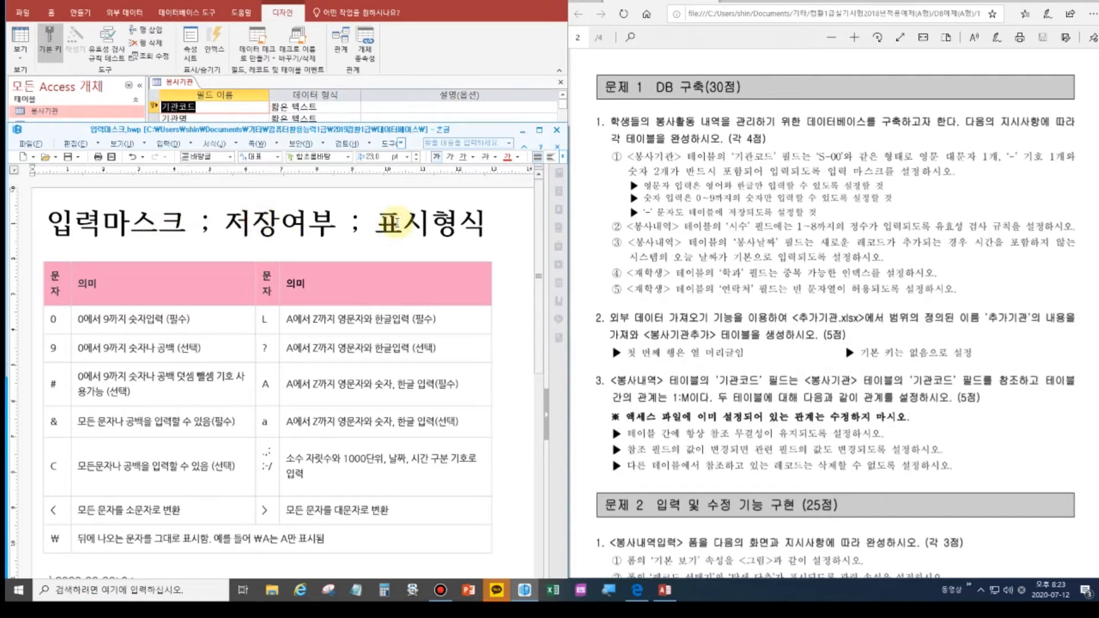
click(153, 228)
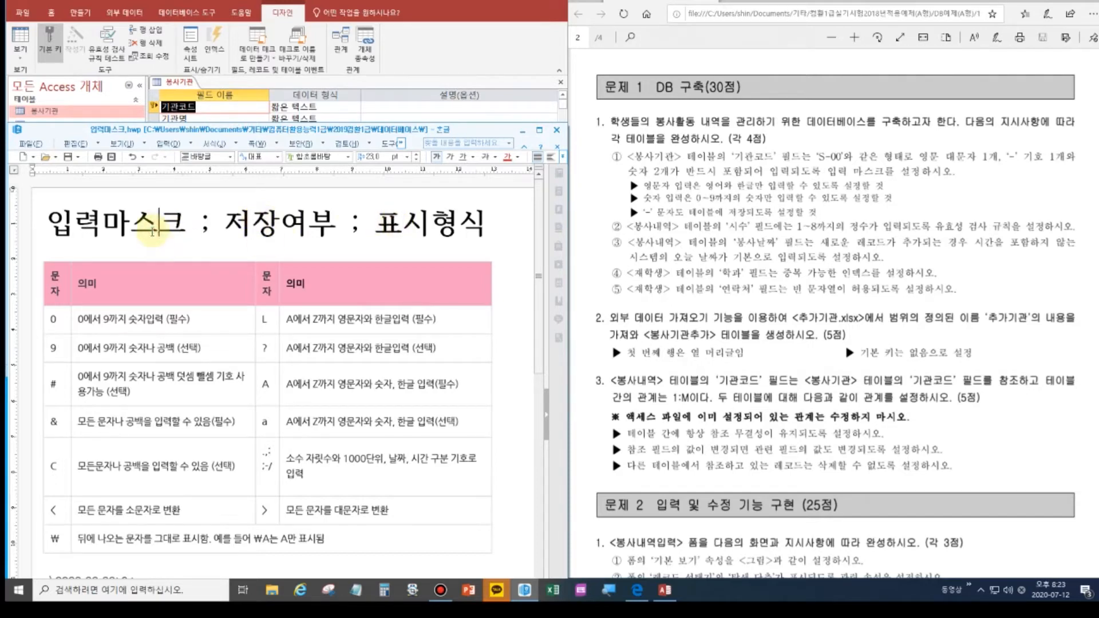
scroll(160, 401, down, 2)
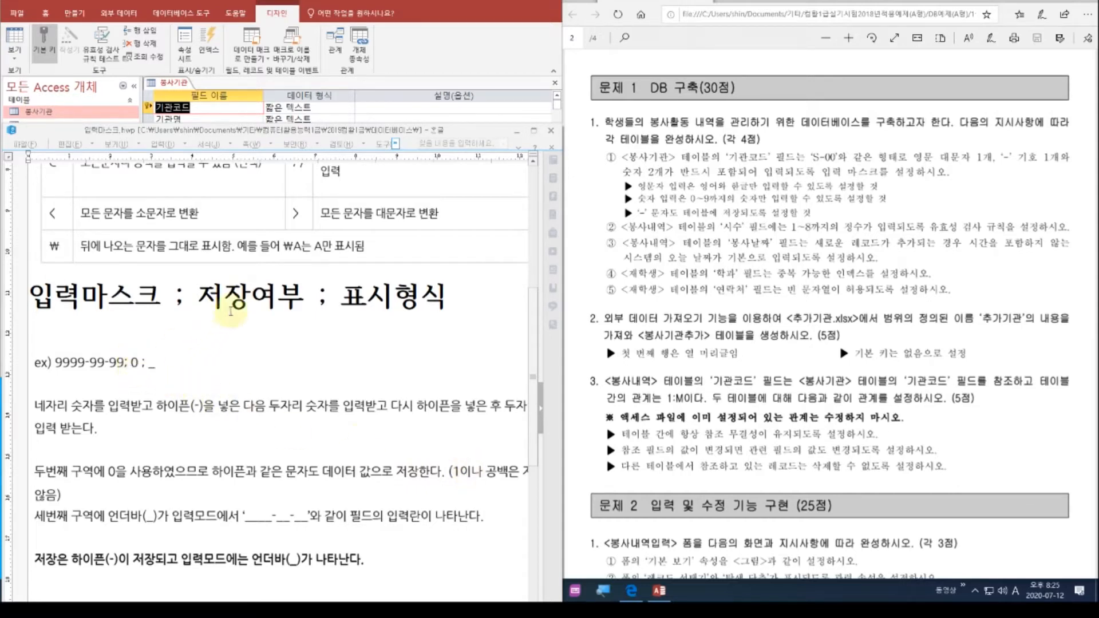
Add a new line reading 9999-99-99;; directly below the 입력마스크 ; 저장여부 ; 표시형식 heading.
click(471, 301)
key(Return)
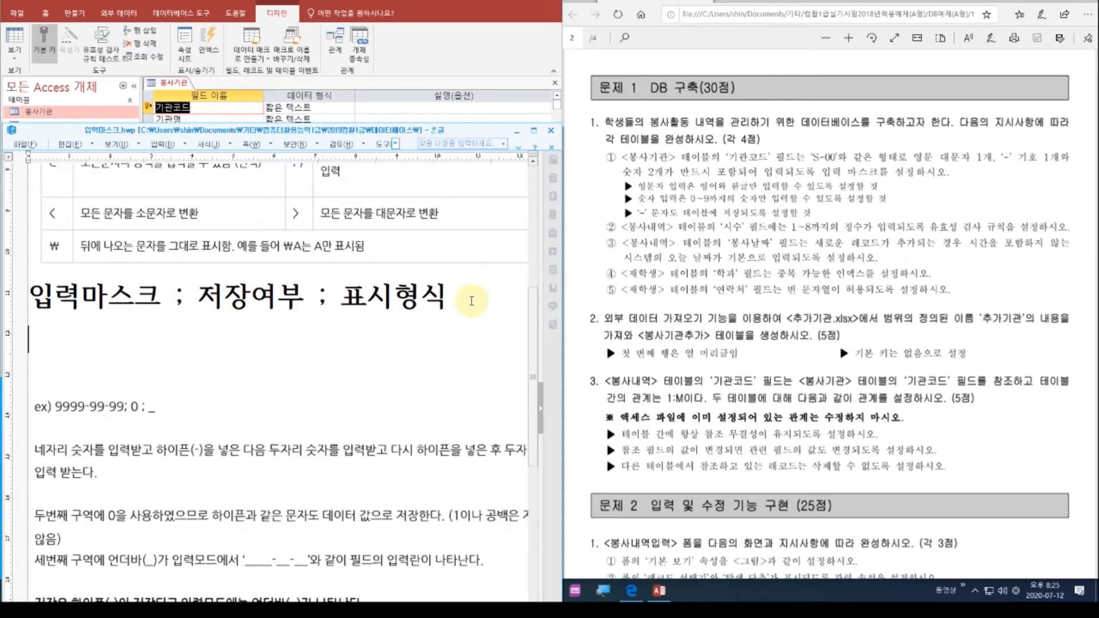
text(9999-99-99)
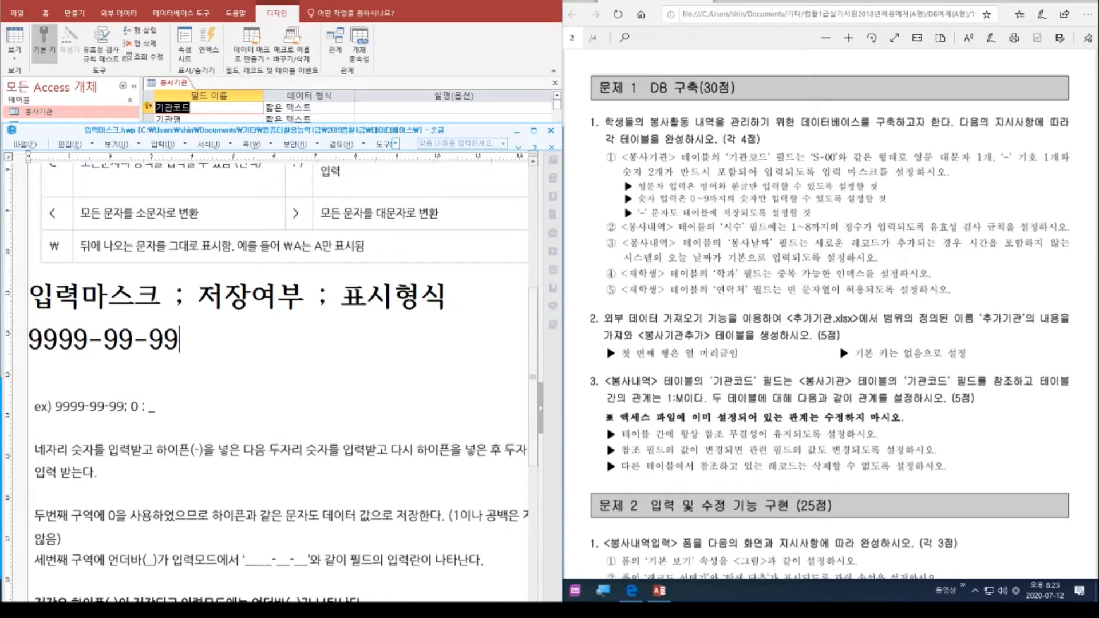
text(;;)
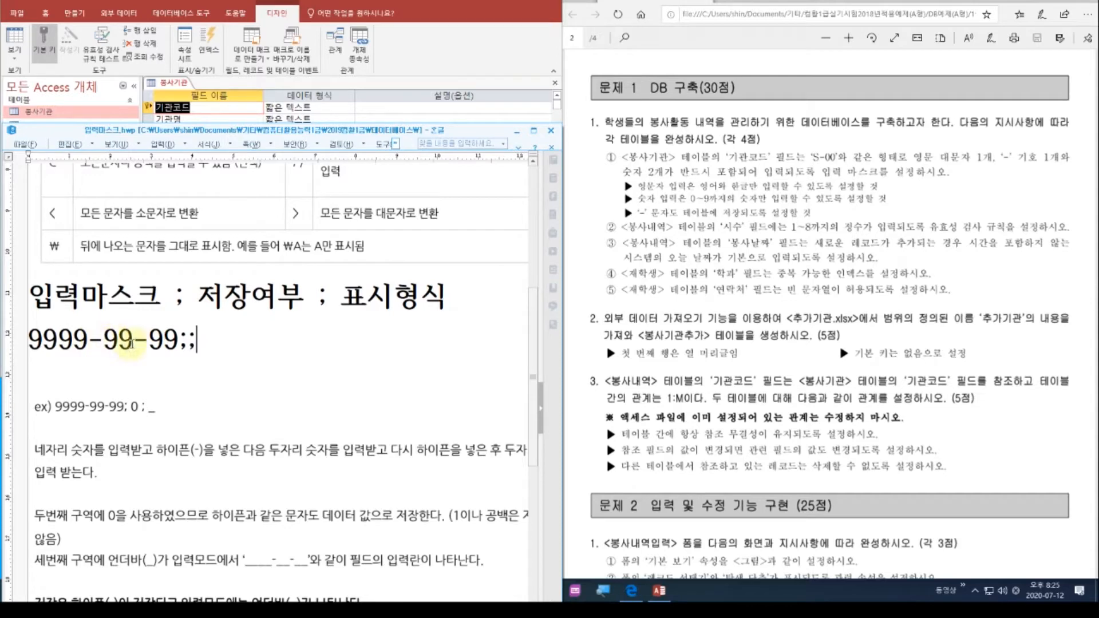
Enter 0 between the two semicolons and adjust its spacing so it lines up beneath 저장여부.
click(187, 341)
text(1)
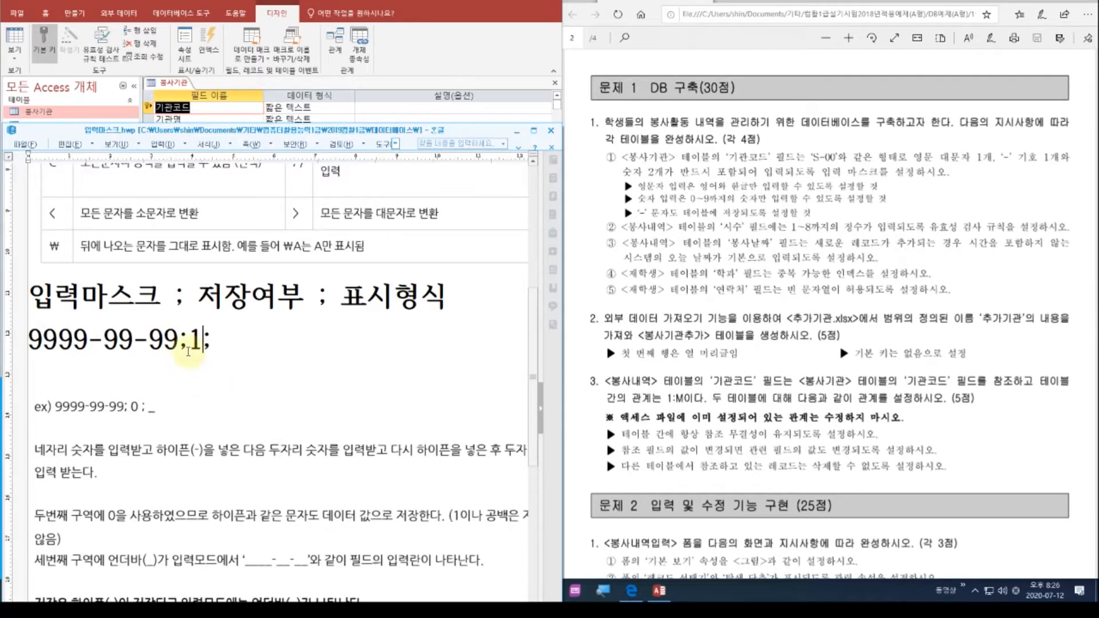
key(BackSpace)
text(0)
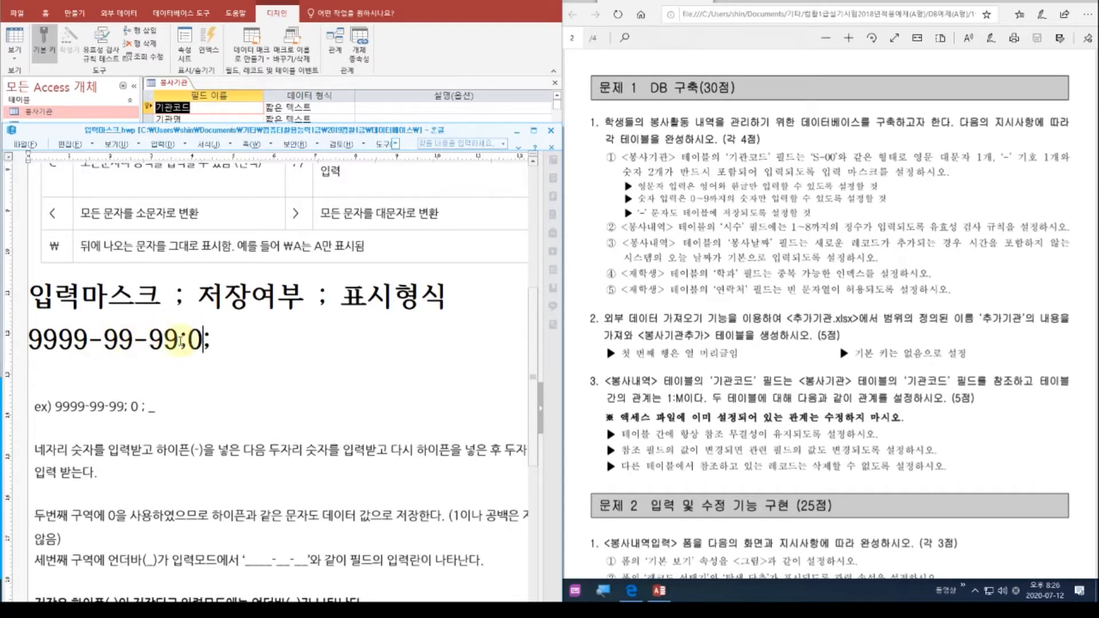
click(190, 336)
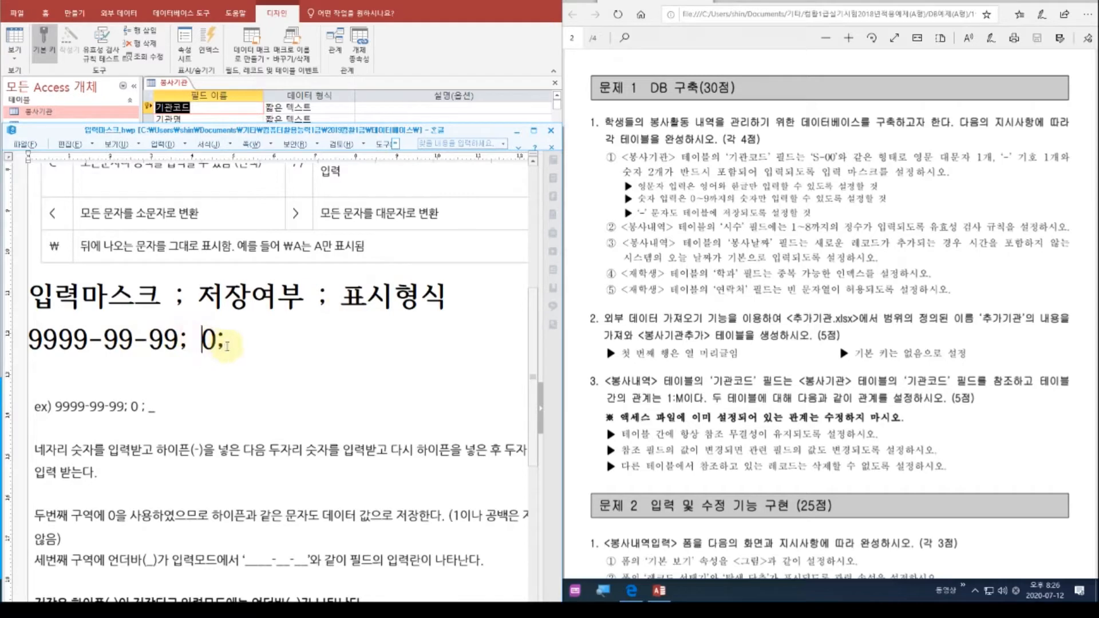
key(BackSpace)
key(BackSpace)
key(BackSpace)
key(BackSpace)
key(Right)
Complete the sample line with the placeholder ____-__-__ after the second semicolon, beneath 표시형식.
click(336, 341)
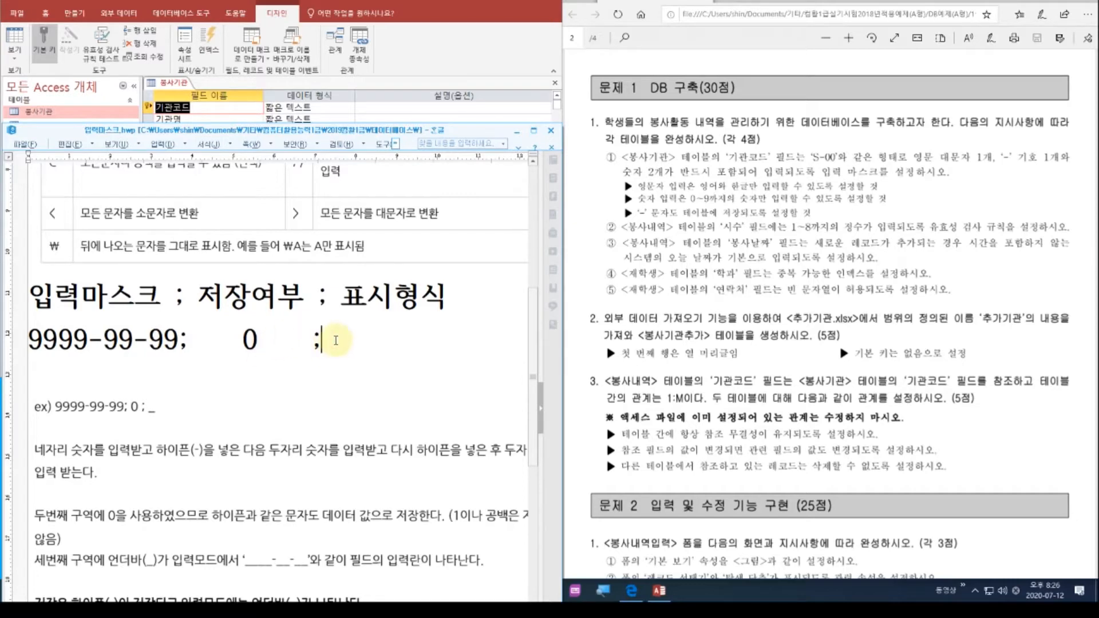
text(____-__-__)
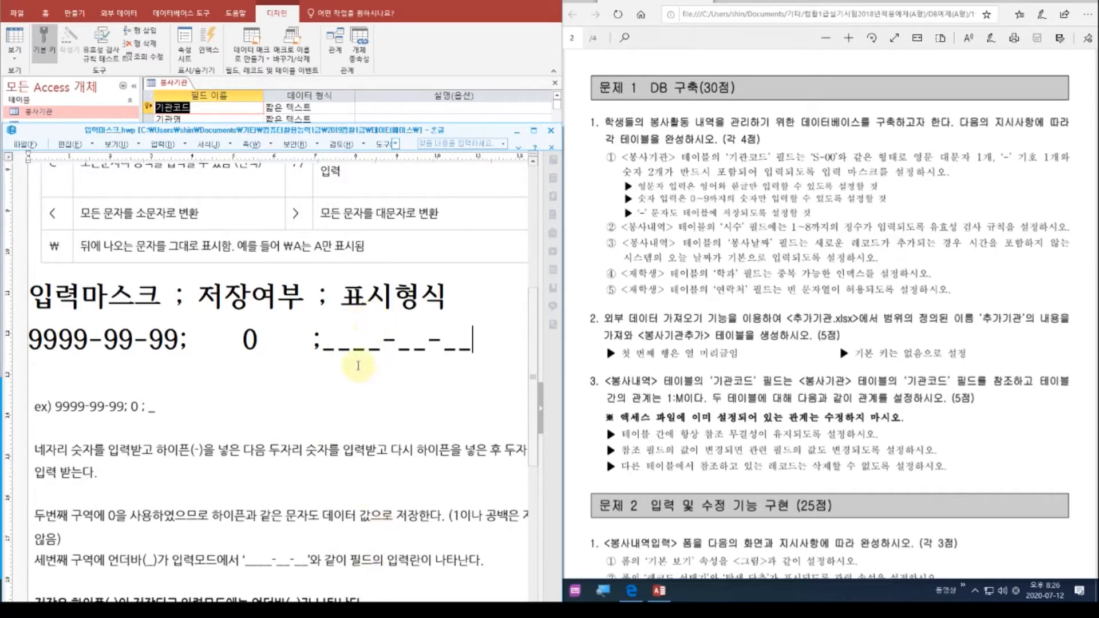
drag(322, 346, 480, 349)
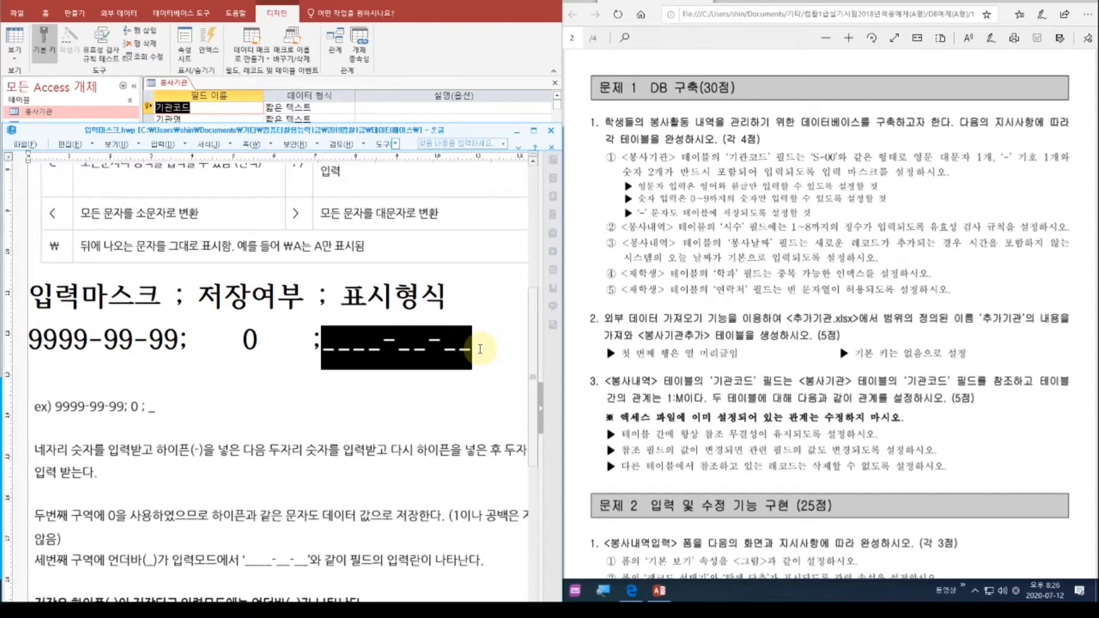
click(122, 302)
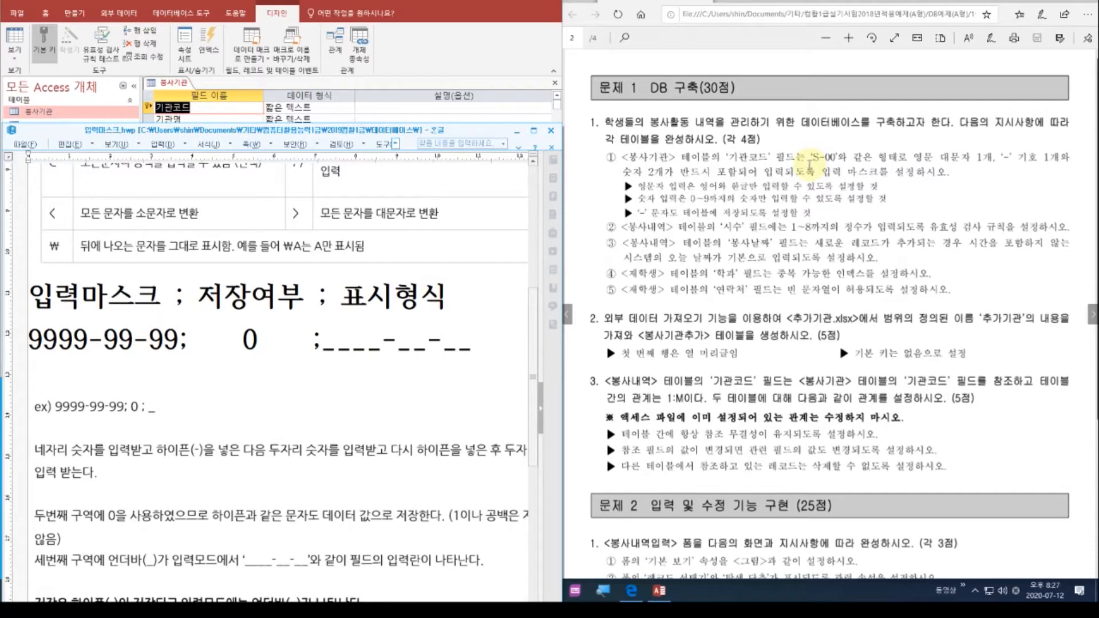
Outline in red the L symbol in the mask symbol table and the 필수 note in its description.
scroll(266, 241, up, 4)
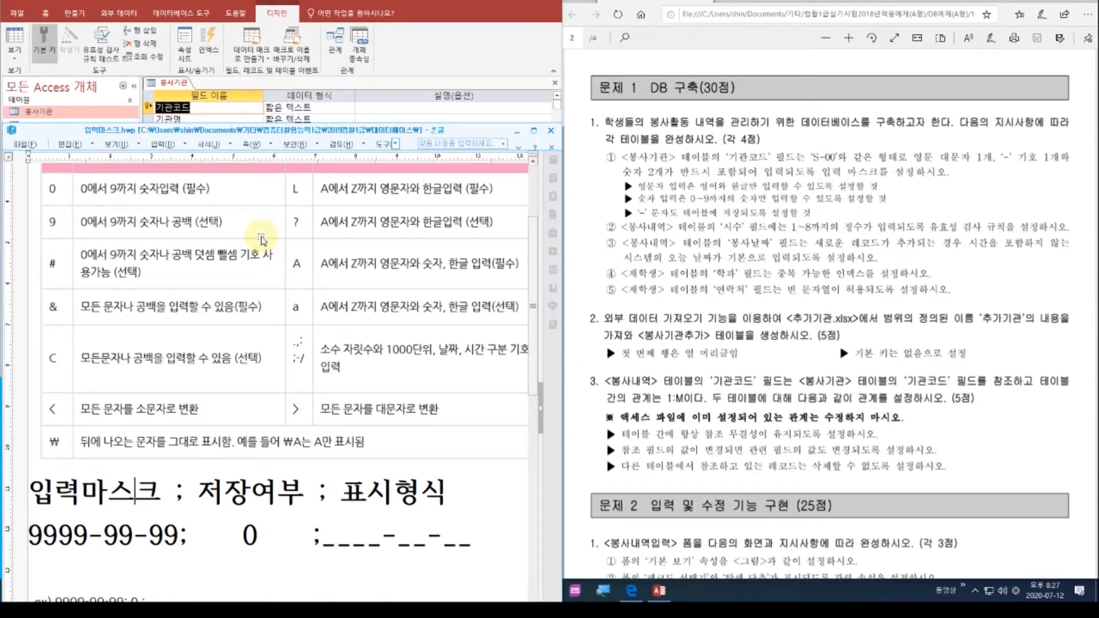
click(1065, 0)
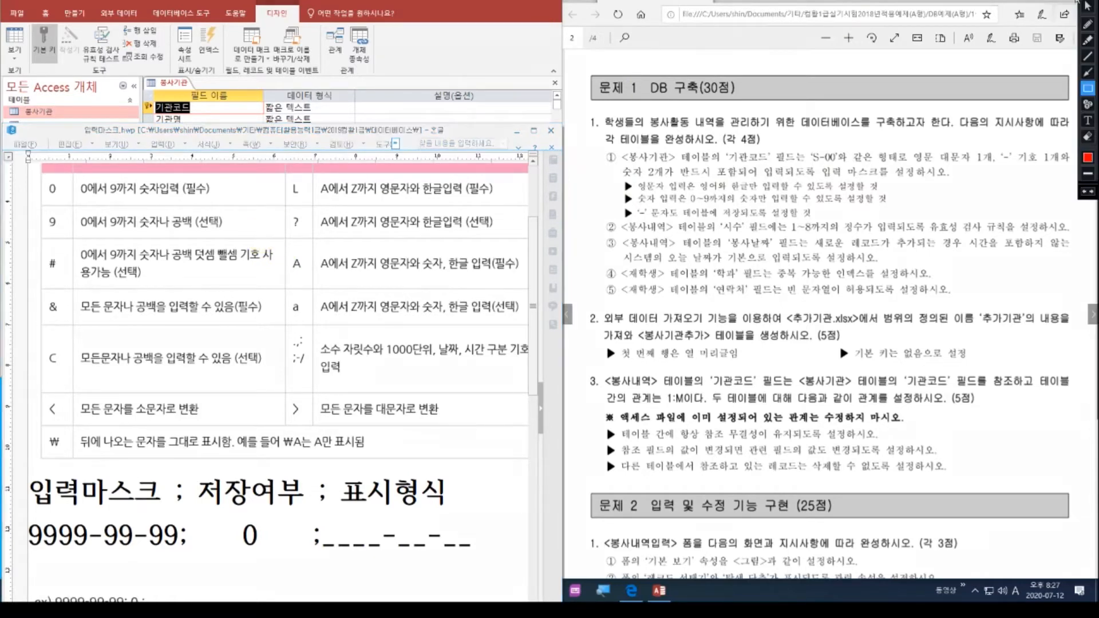
drag(284, 174, 314, 203)
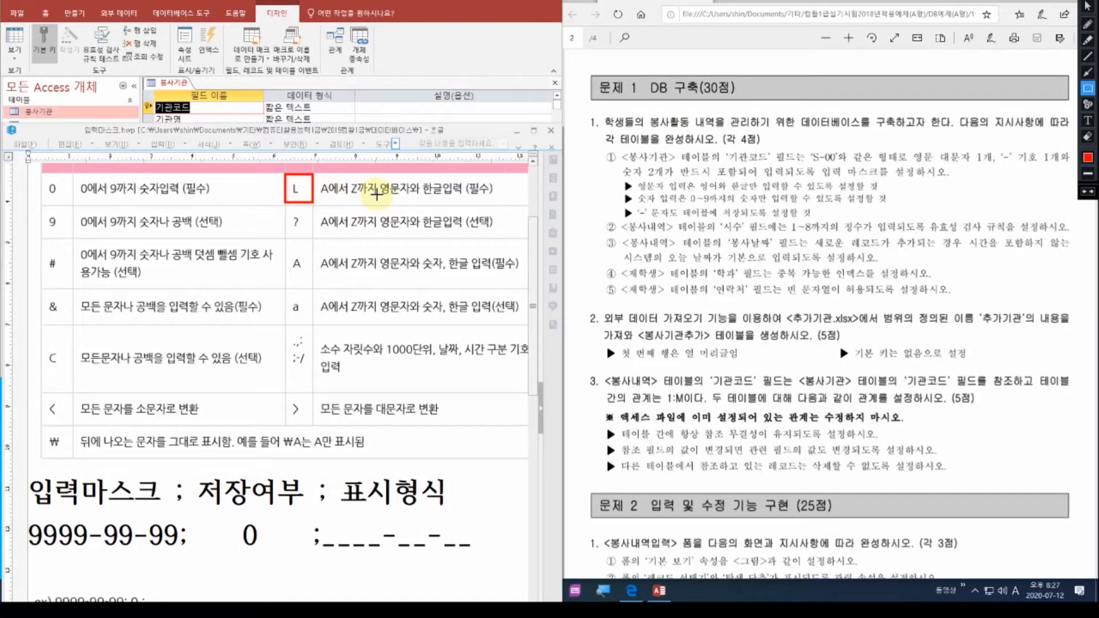
drag(461, 172, 503, 203)
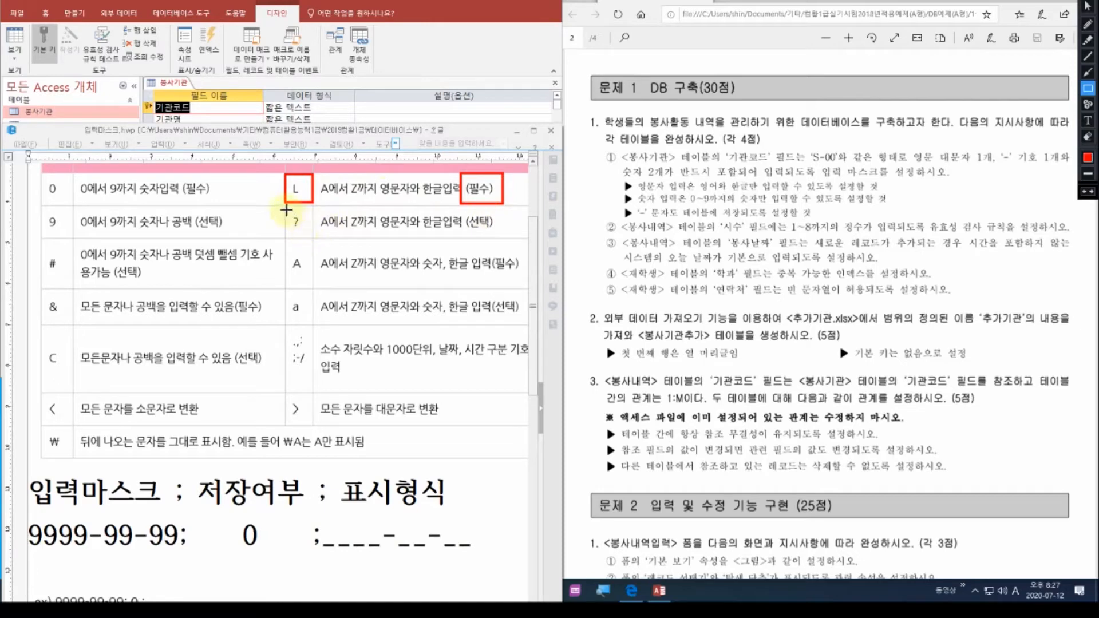
Outline in red the ? symbol and the 선택 note in its description, and clear all red outlines.
drag(285, 208, 313, 235)
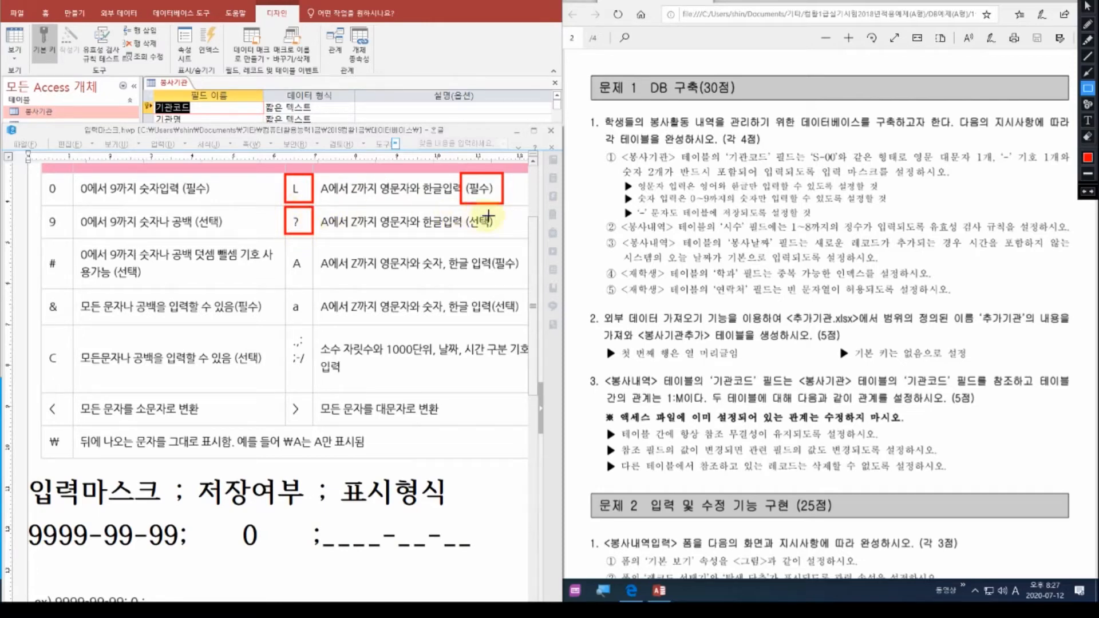
drag(462, 207, 503, 236)
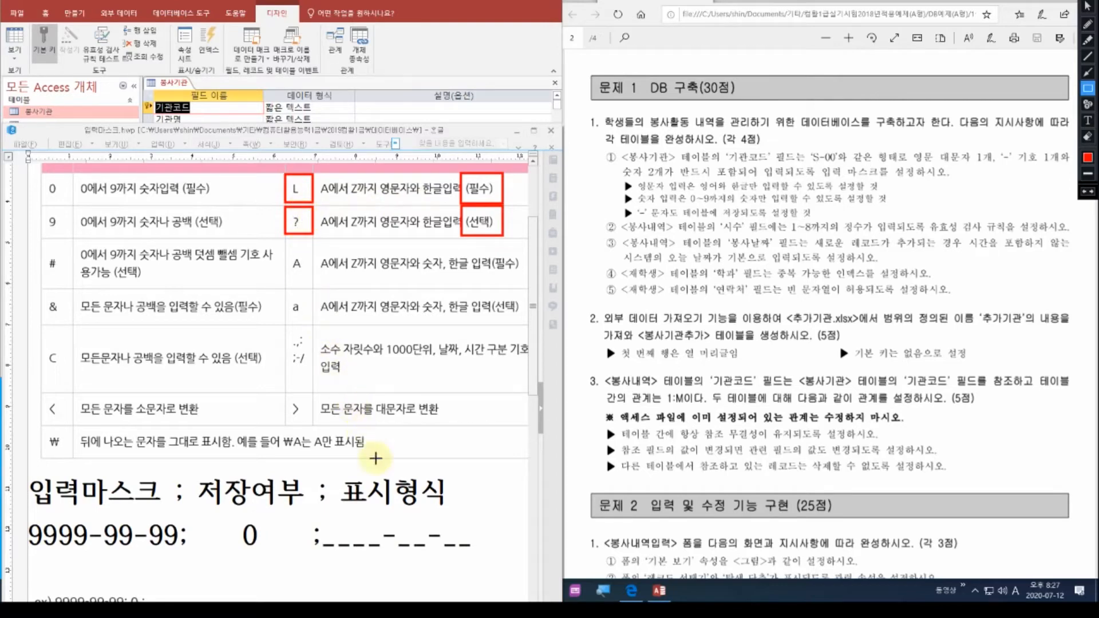
key(Escape)
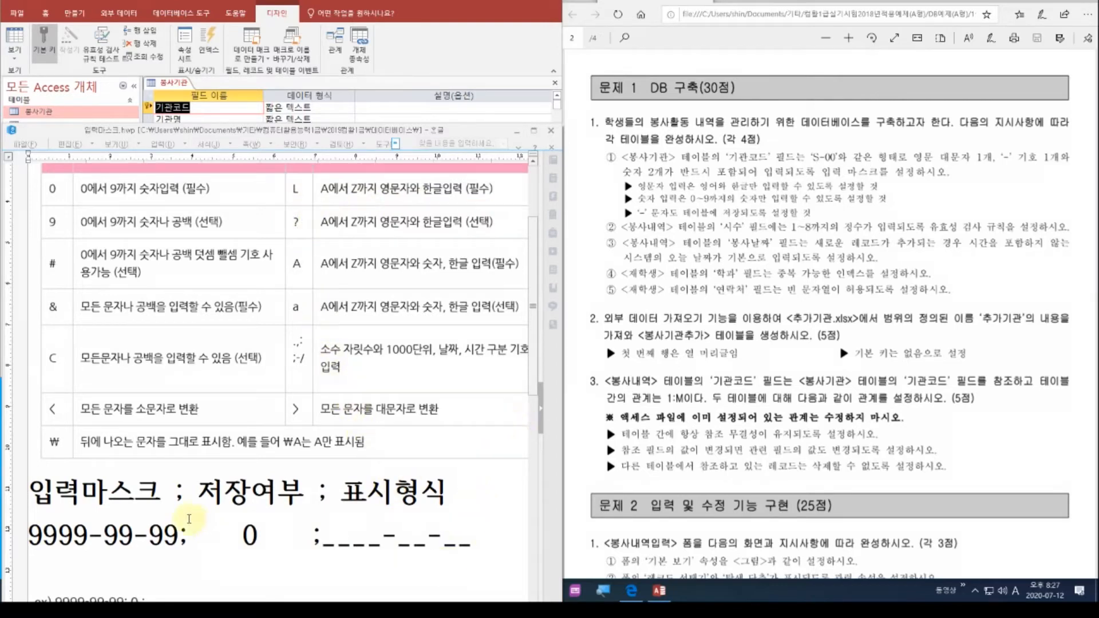
Replace 9999-99-99 in the sample line under 입력마스크 with L.
click(174, 537)
drag(174, 538, 22, 531)
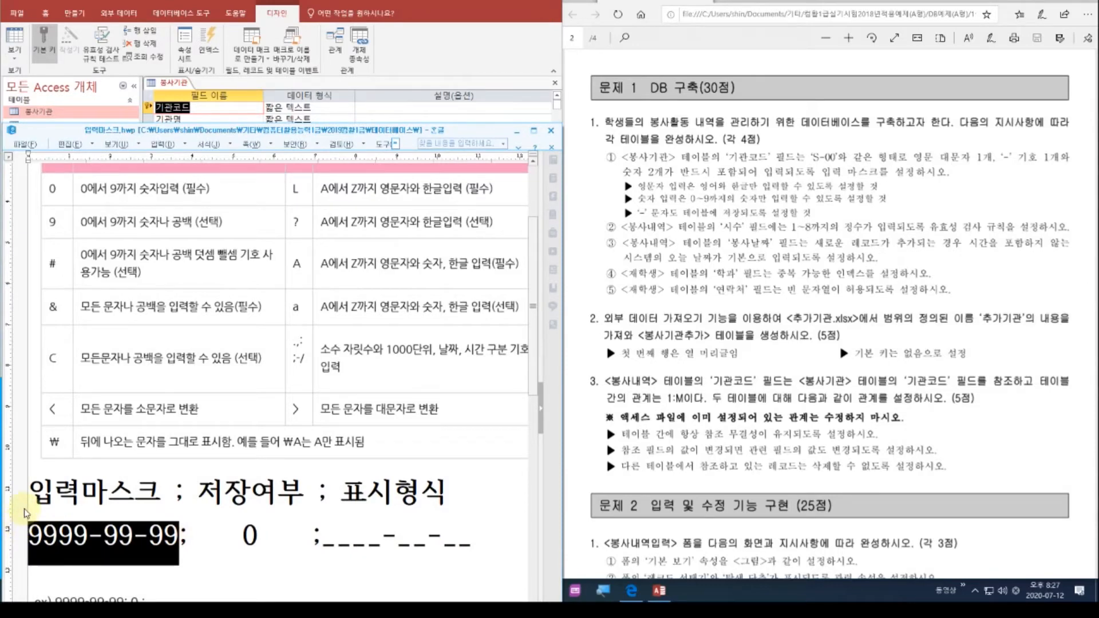
text(ㅣ)
key(BackSpace)
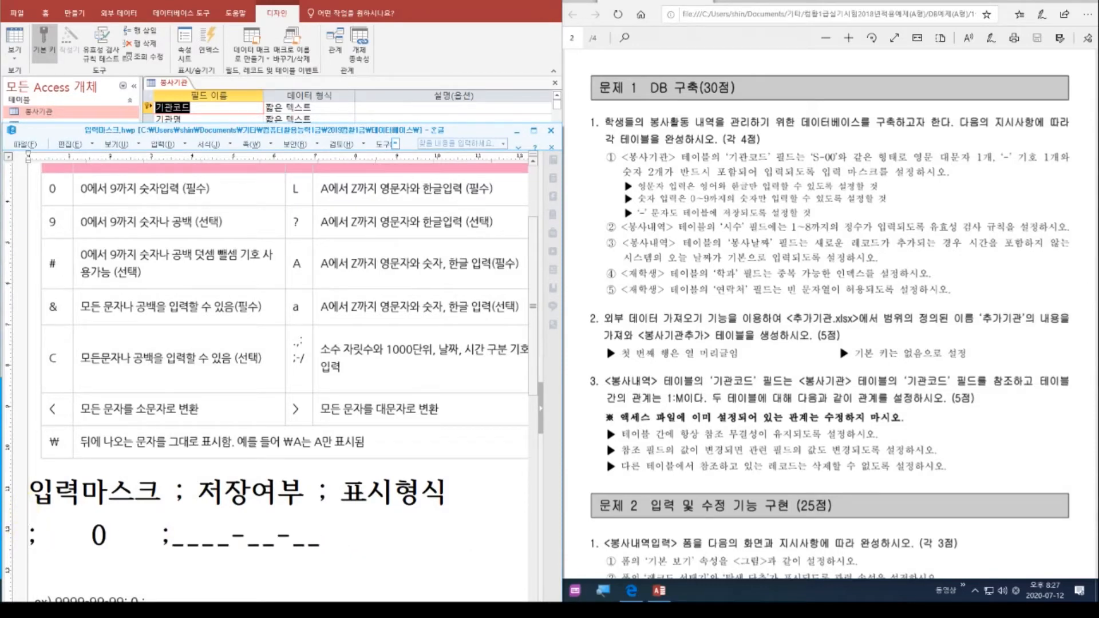
text(L)
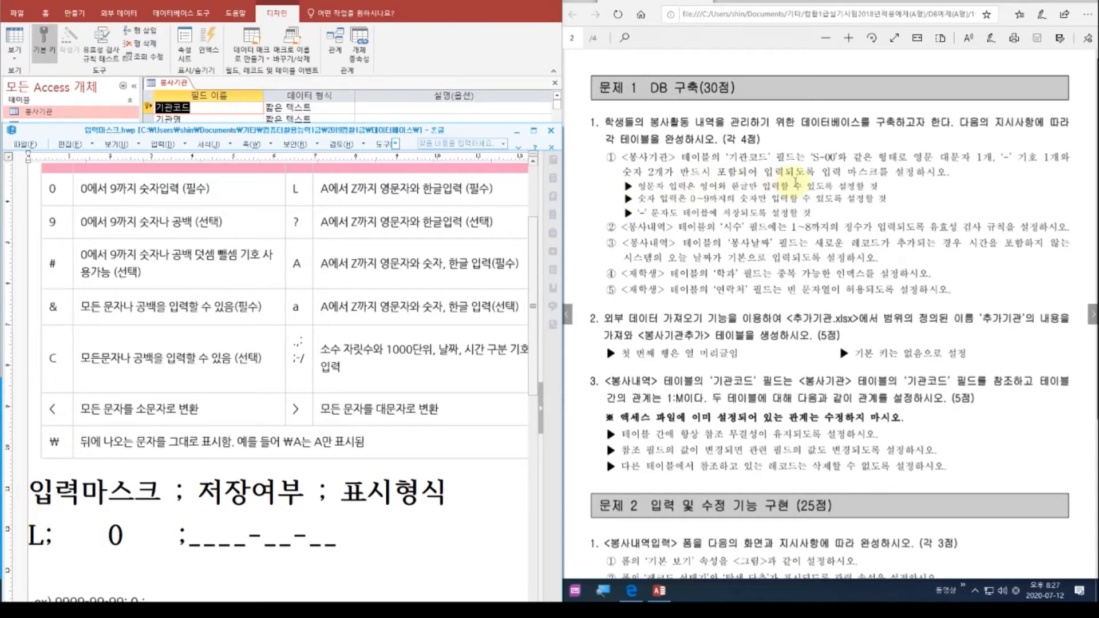
Outline in red 영문 대문자 in the exam question, 영문자 in the L description and the > symbol with its description, and clear the outlines.
mouse_move(1090, 98)
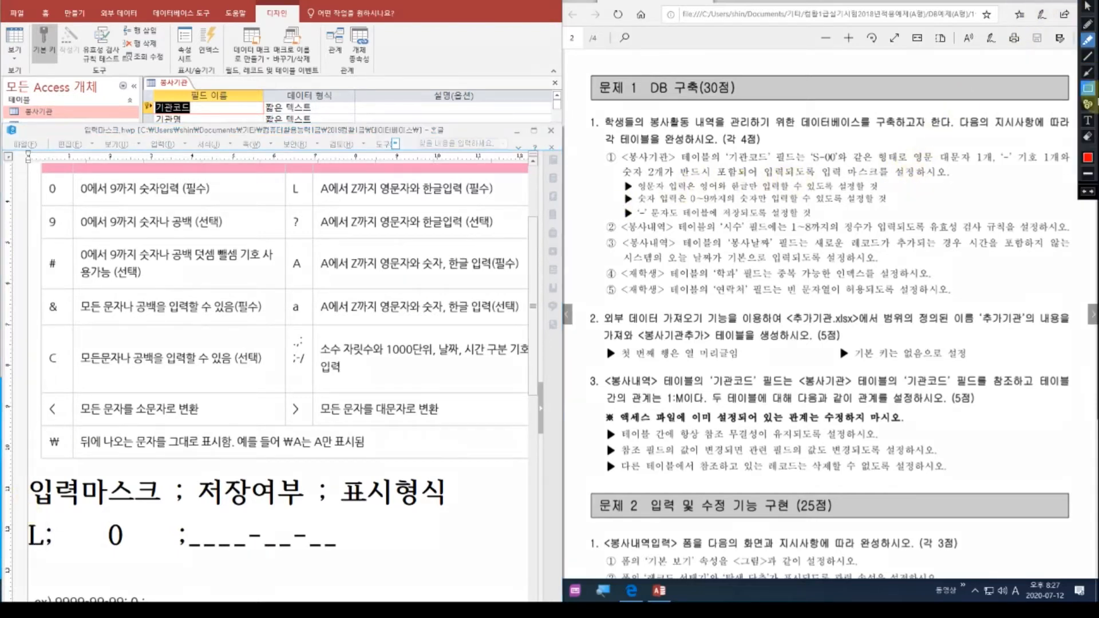
drag(910, 146, 972, 166)
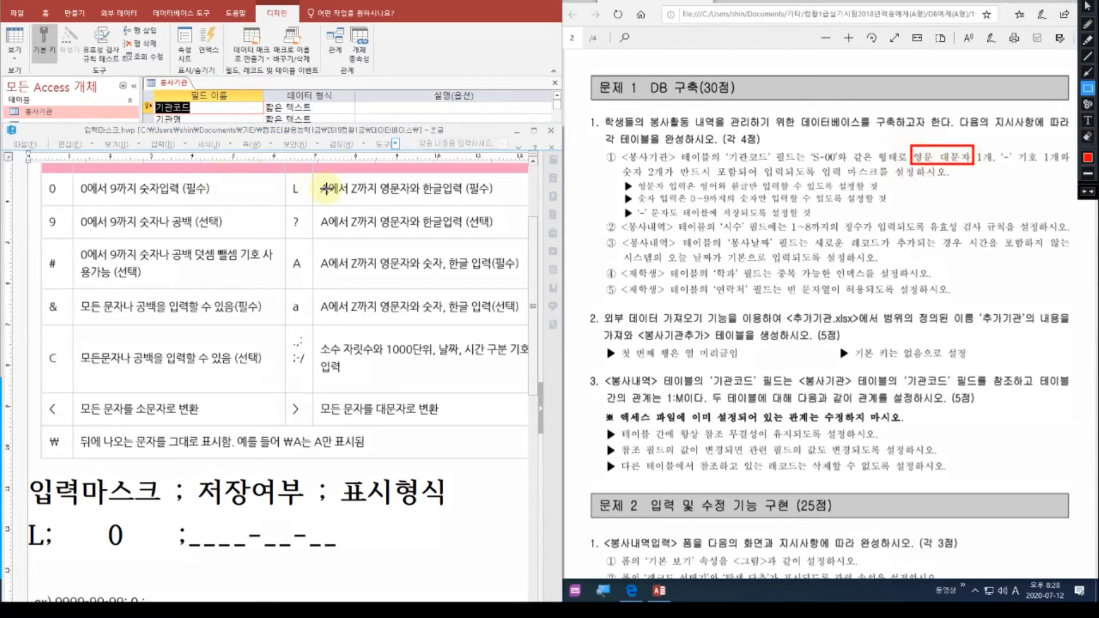
drag(377, 175, 411, 197)
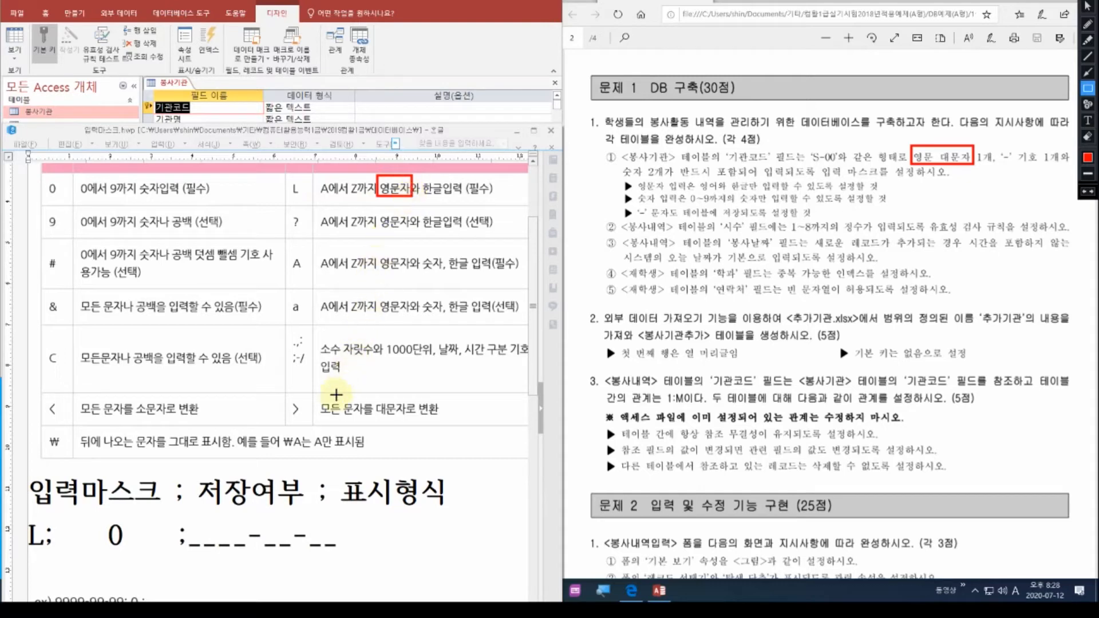
drag(311, 399, 447, 418)
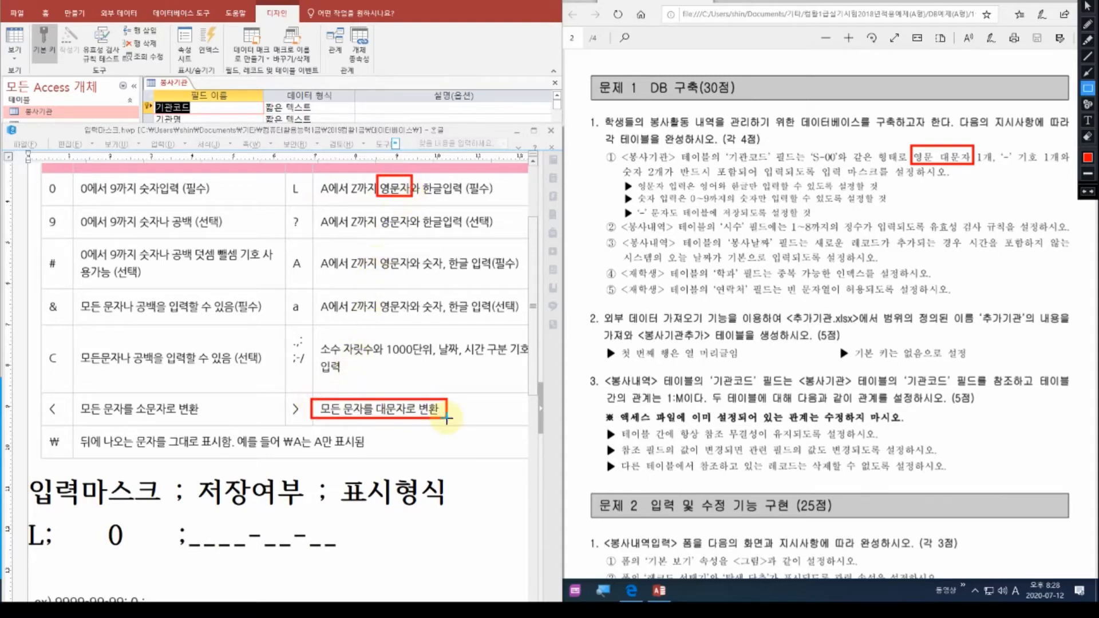
drag(285, 400, 307, 418)
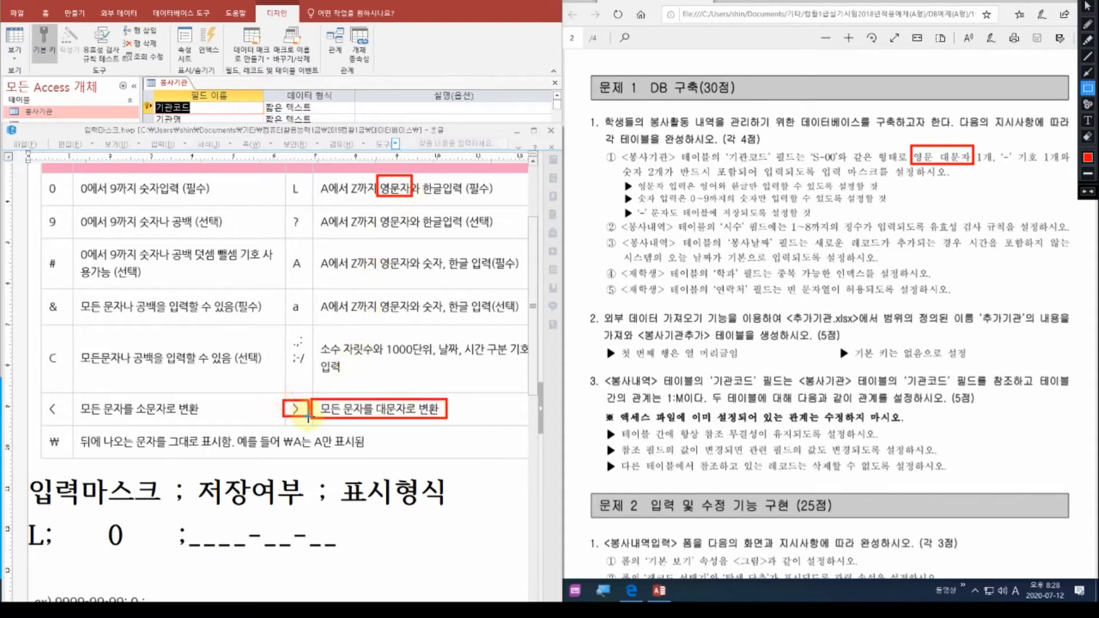
key(Escape)
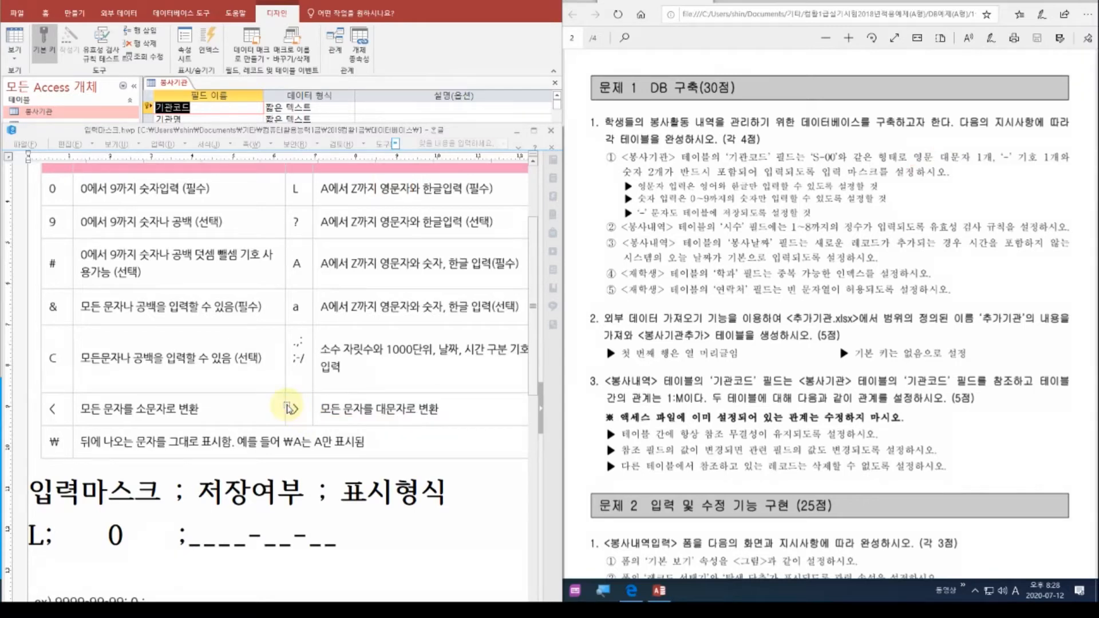
Add > before the L and a hyphen after it so the sample mask reads >L-.
click(34, 537)
text(>)
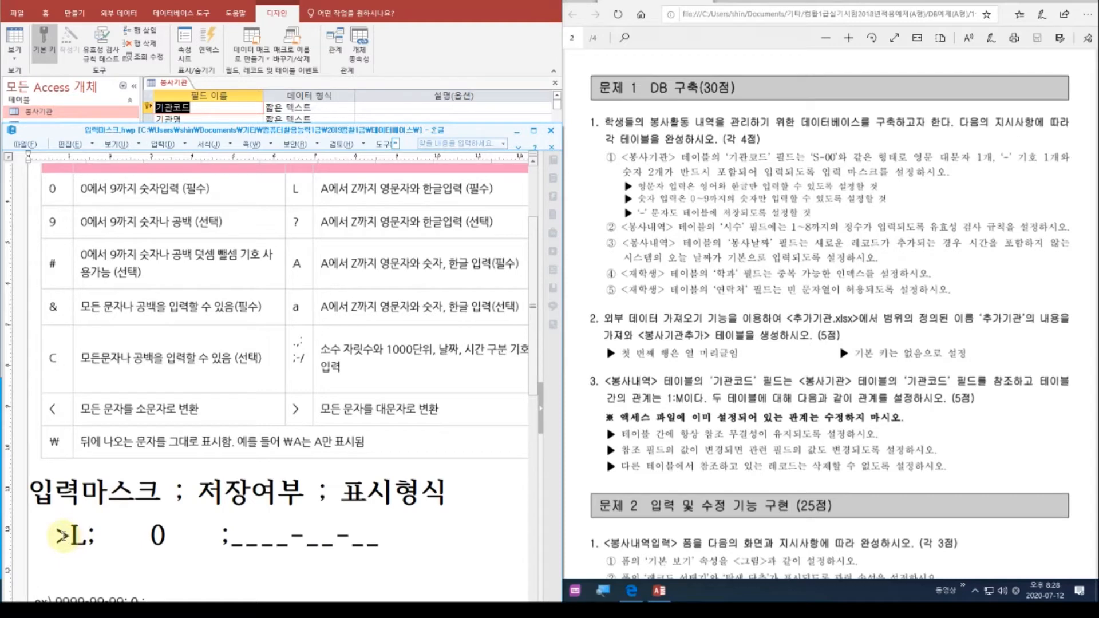
click(87, 535)
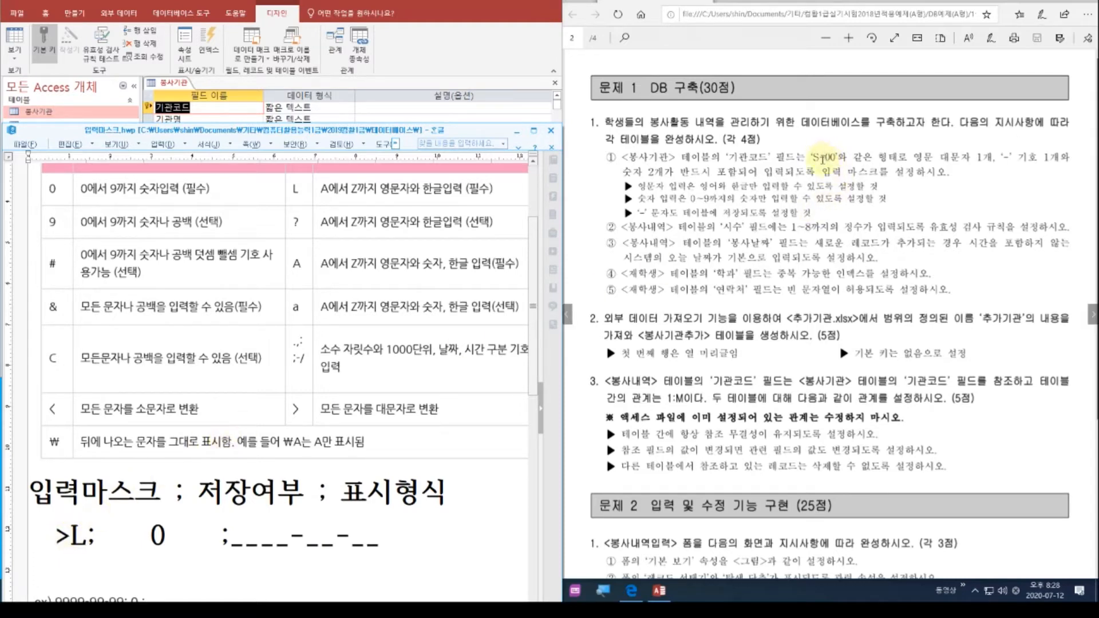
text(-)
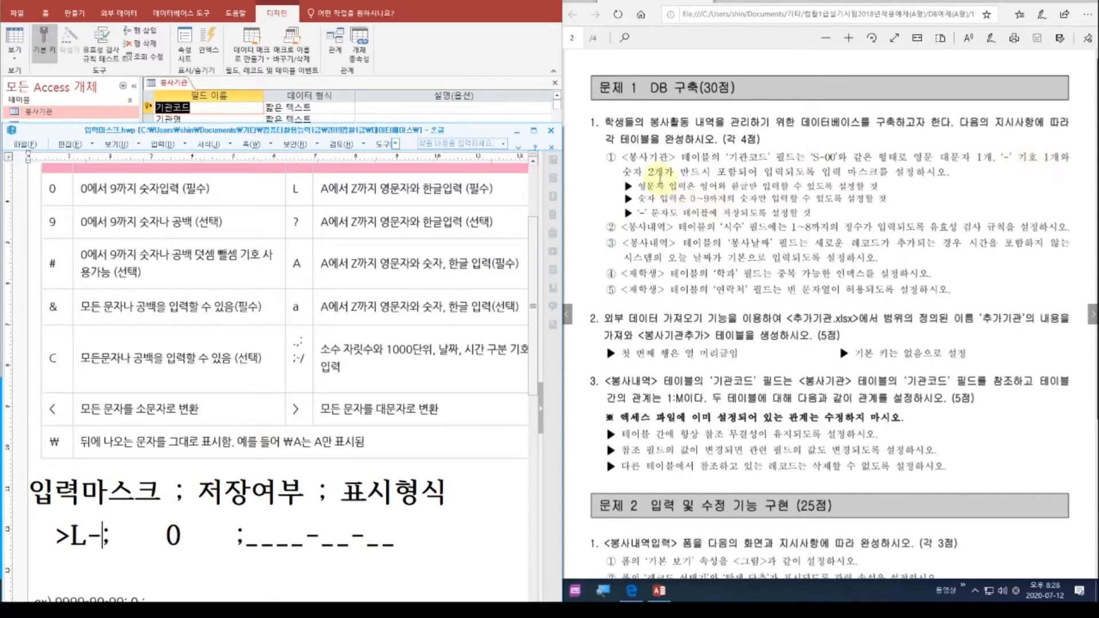
Outline in red the 0 and 9 symbols with their 필수 and 선택 notes in the symbol table, and clear the outlines.
click(1047, 1)
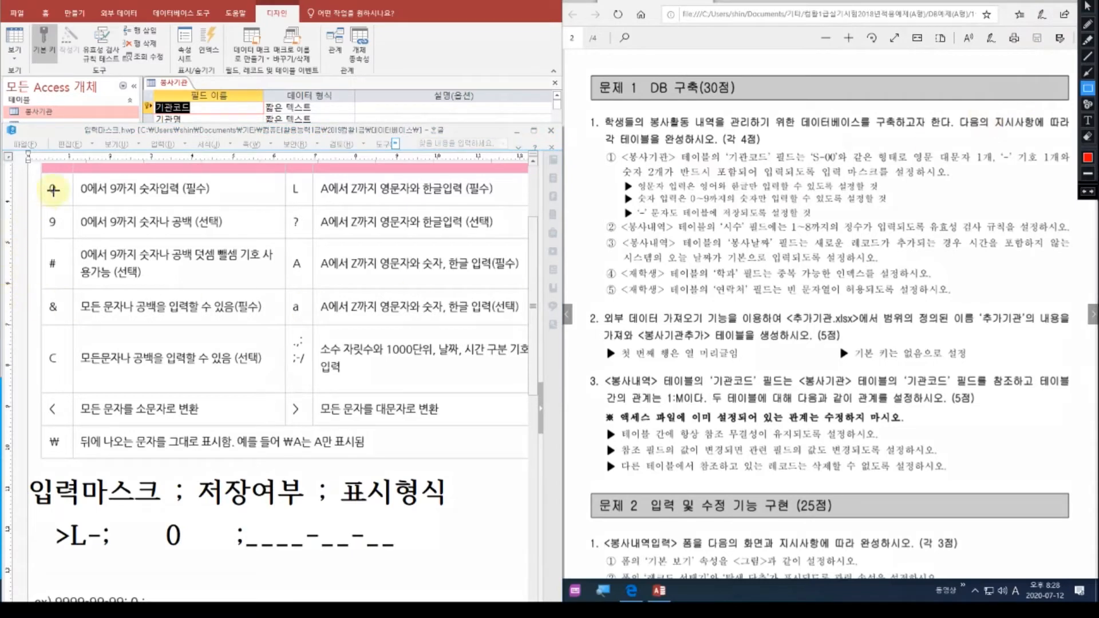
mouse_move(44, 179)
mouse_down()
mouse_move(69, 197)
mouse_move(70, 233)
mouse_up()
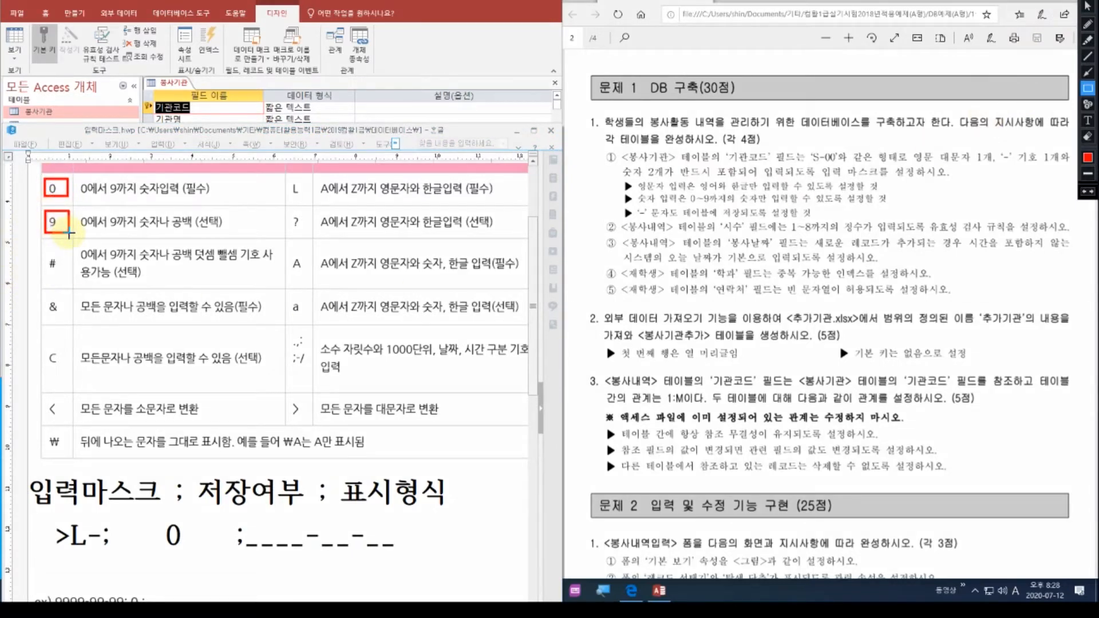
drag(179, 173, 215, 201)
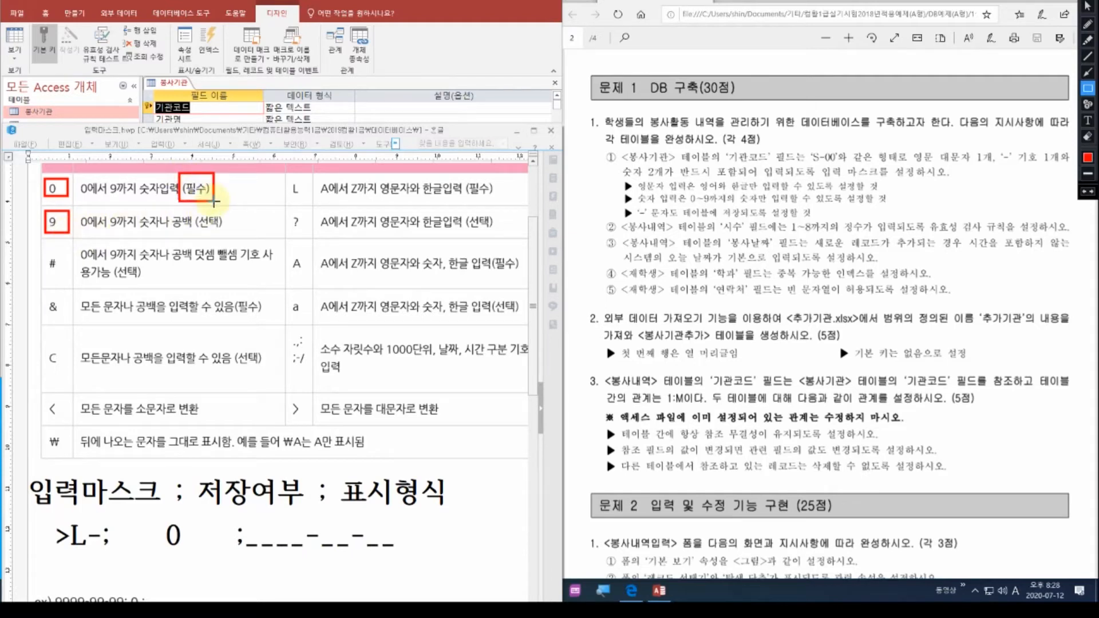
drag(194, 209, 227, 231)
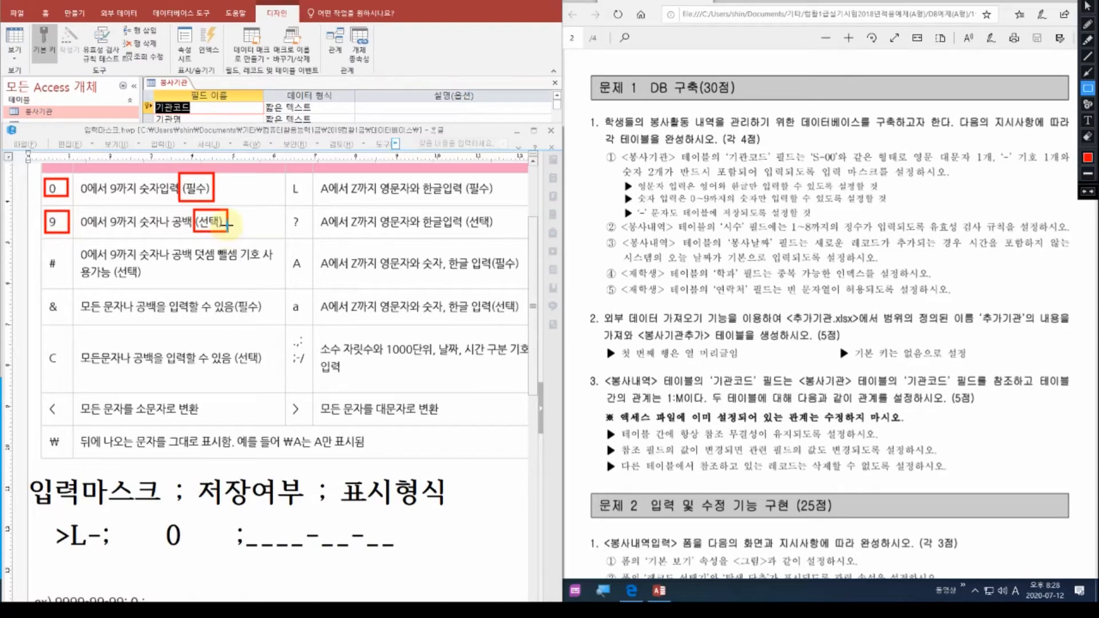
key(Escape)
Complete the sample mask as >L-00, leaving space before the first semicolon.
click(104, 536)
text(00)
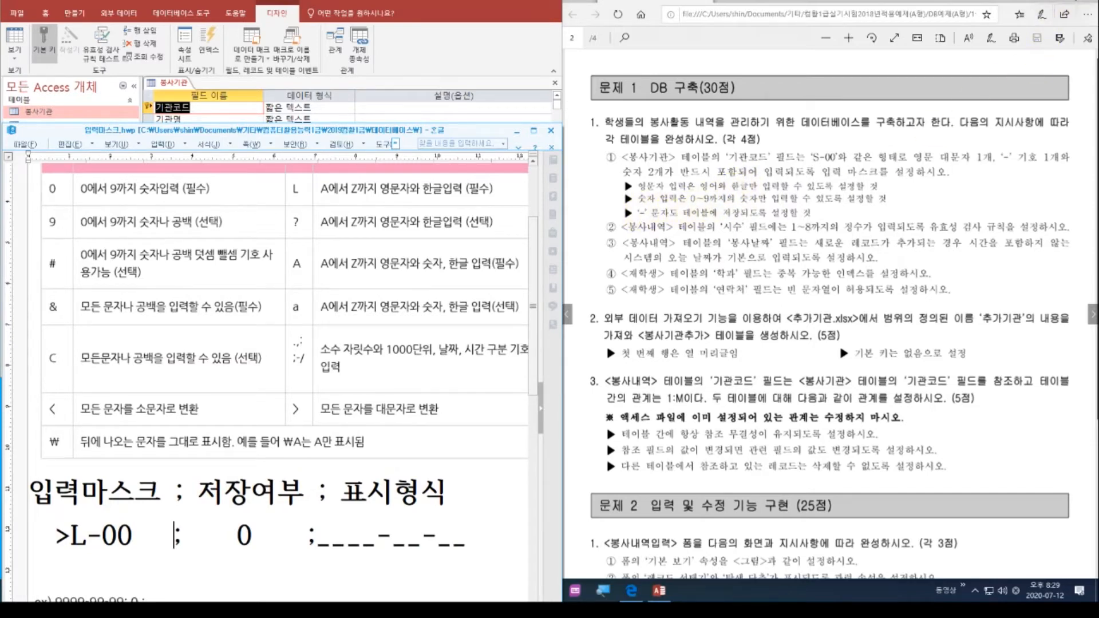
Outline in red the exam requirement about storing the '-' character and the 0 beneath 저장여부, and clear the outlines.
click(1069, 2)
drag(632, 205, 815, 223)
drag(214, 514, 269, 560)
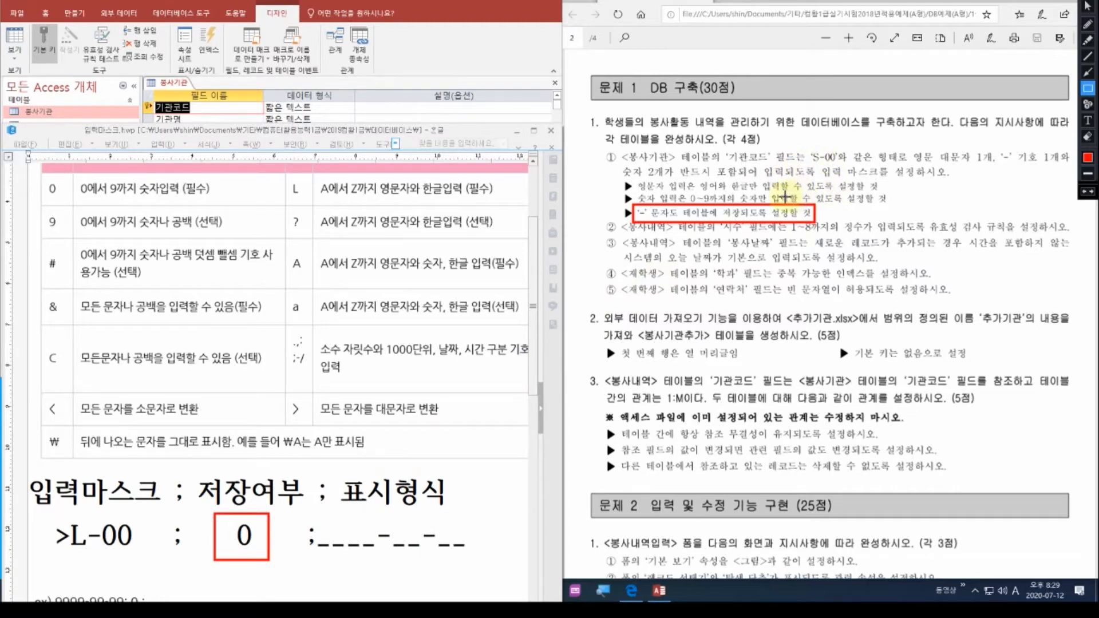
key(Escape)
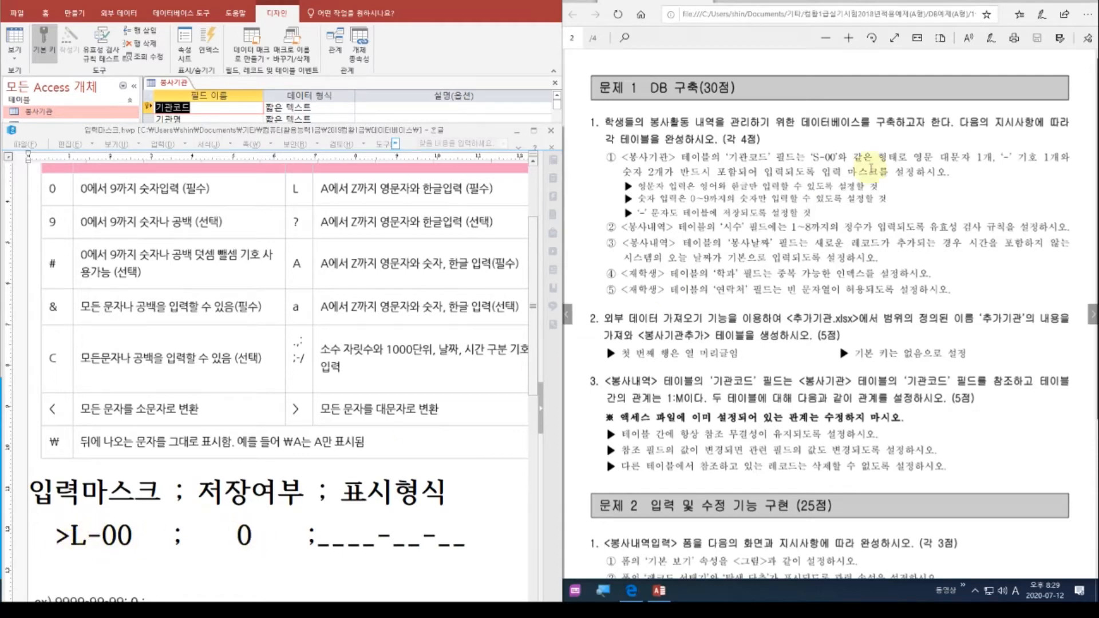
Delete the ____-__-__ placeholder after the second semicolon in the sample line.
drag(321, 549, 467, 547)
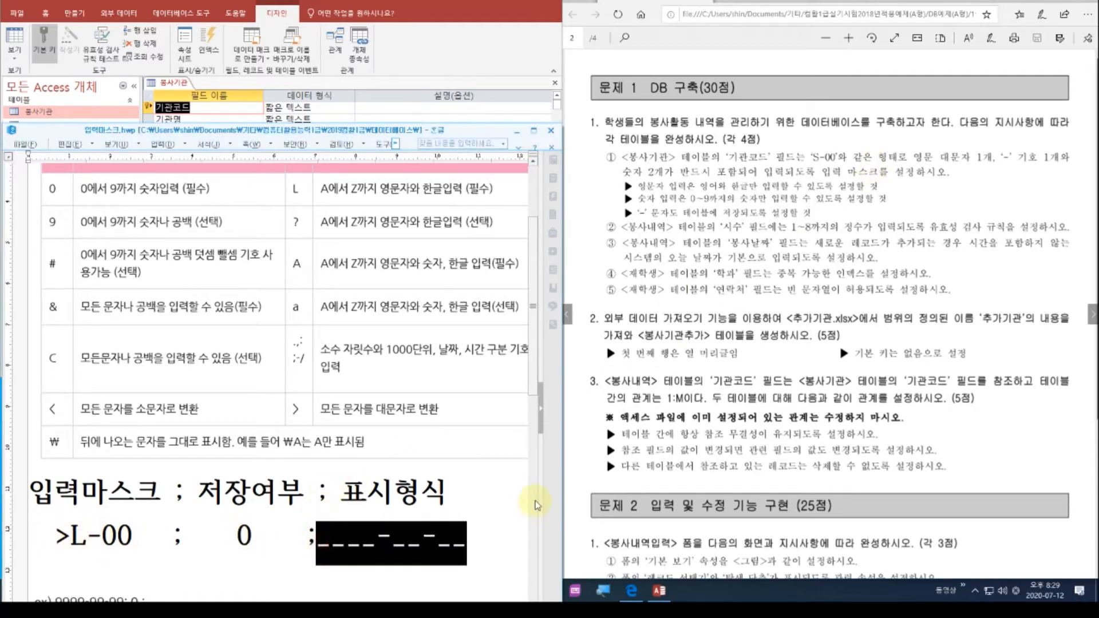
key(Delete)
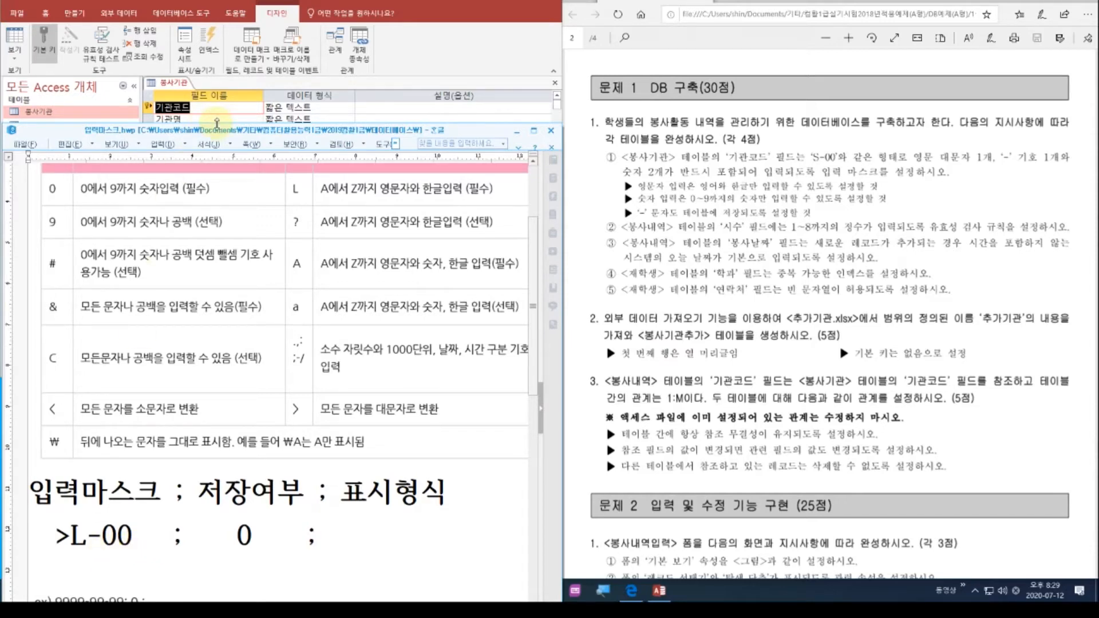
Move the notes window lower to uncover the 입력 마스크 property, and review the mask symbol table and sample line.
scroll(239, 412, up, 2)
scroll(239, 412, up, 2)
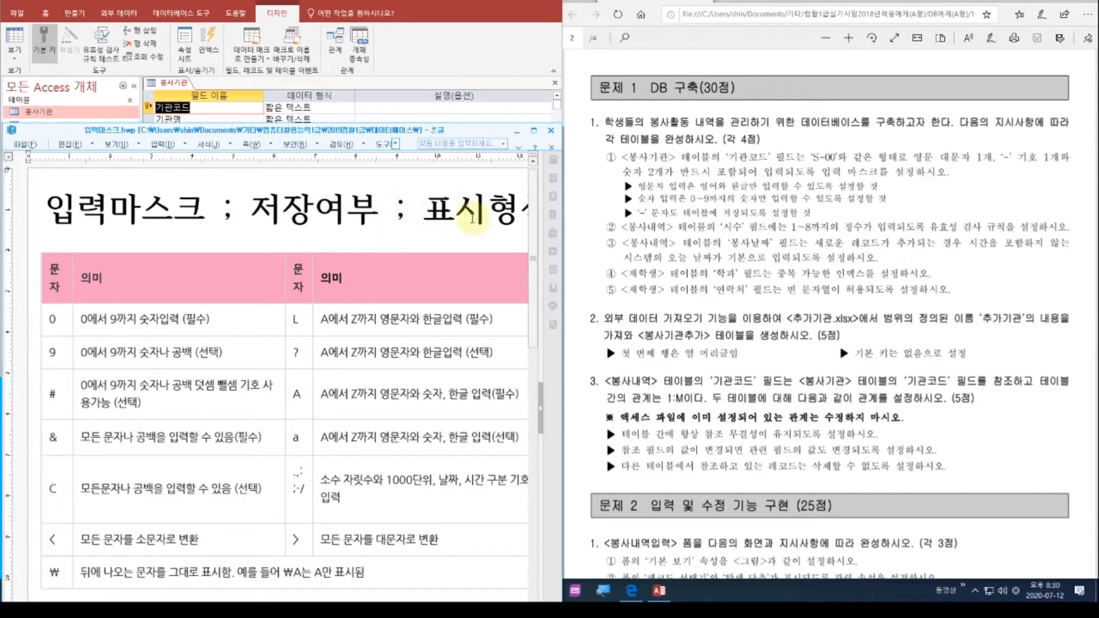
drag(440, 122, 417, 252)
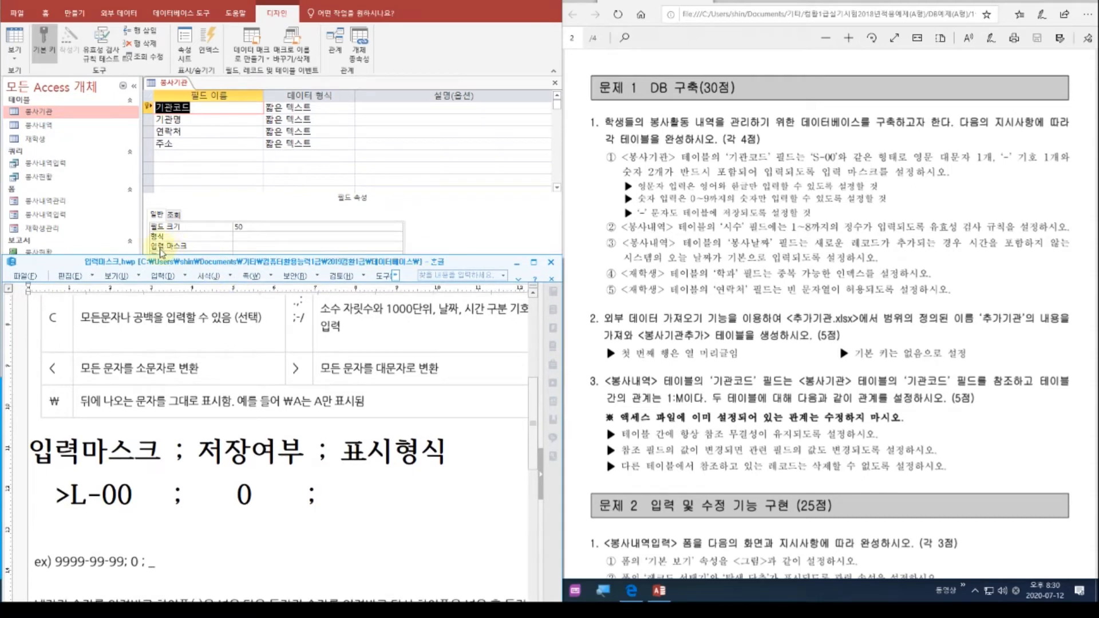
scroll(146, 378, up, 5)
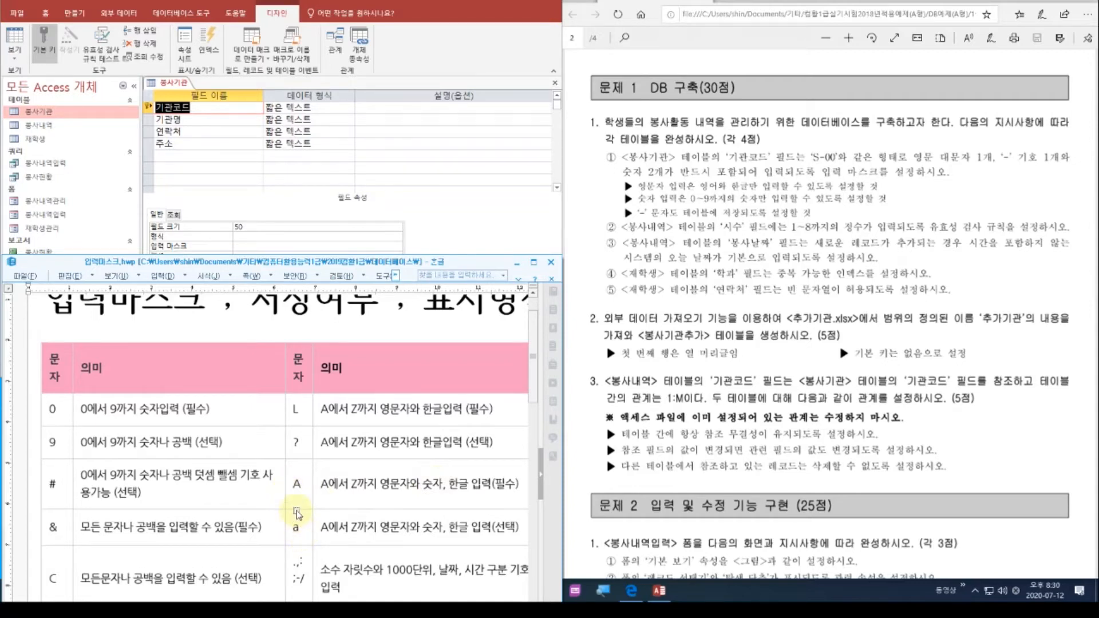
scroll(298, 514, down, 3)
scroll(298, 513, down, 3)
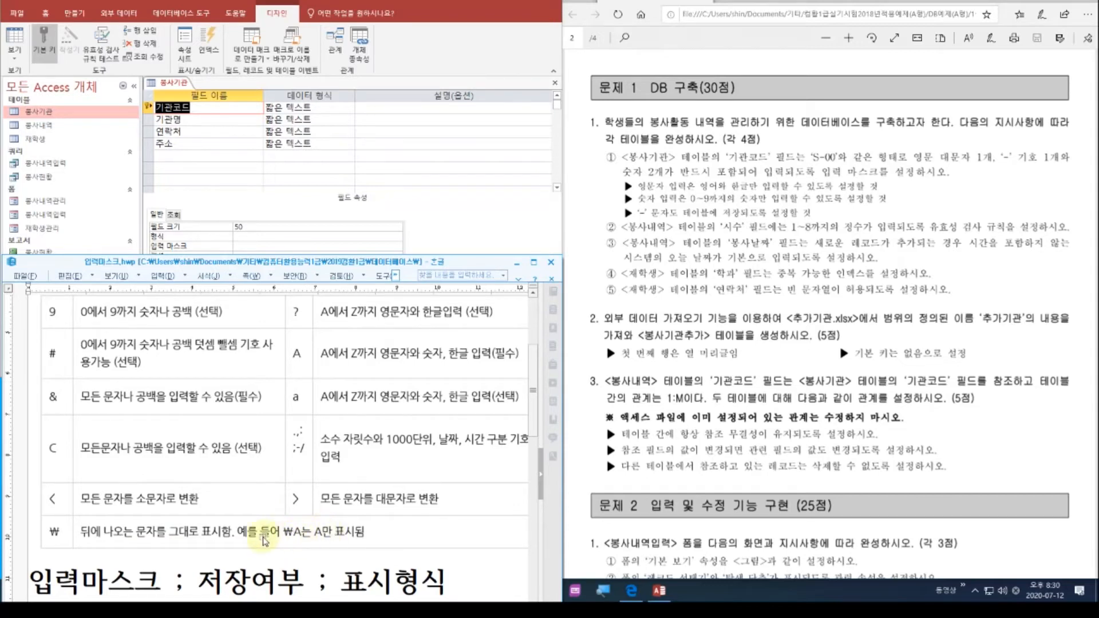
scroll(226, 527, down, 3)
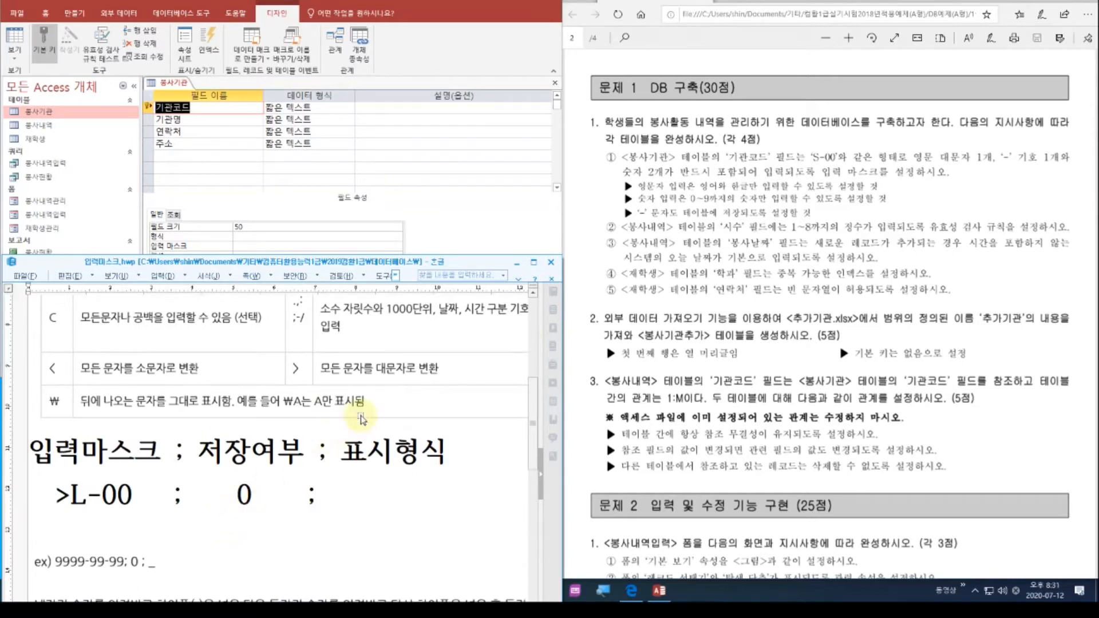
Set the 입력 마스크 property of the 기관코드 field to >L-00;0; and move the notes window below the field properties.
click(281, 247)
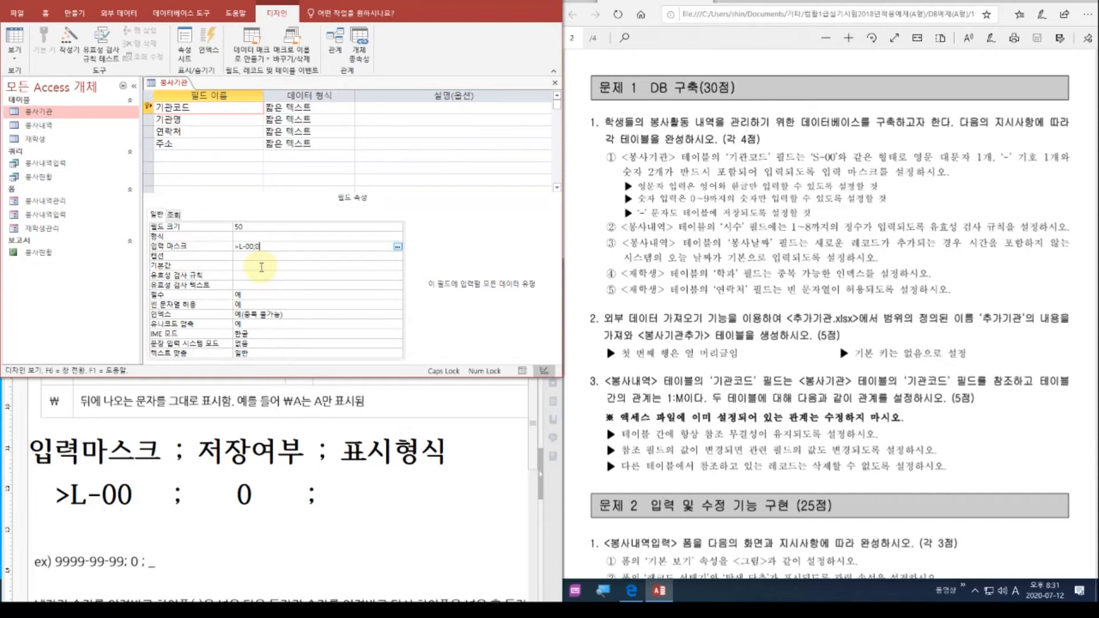
click(336, 490)
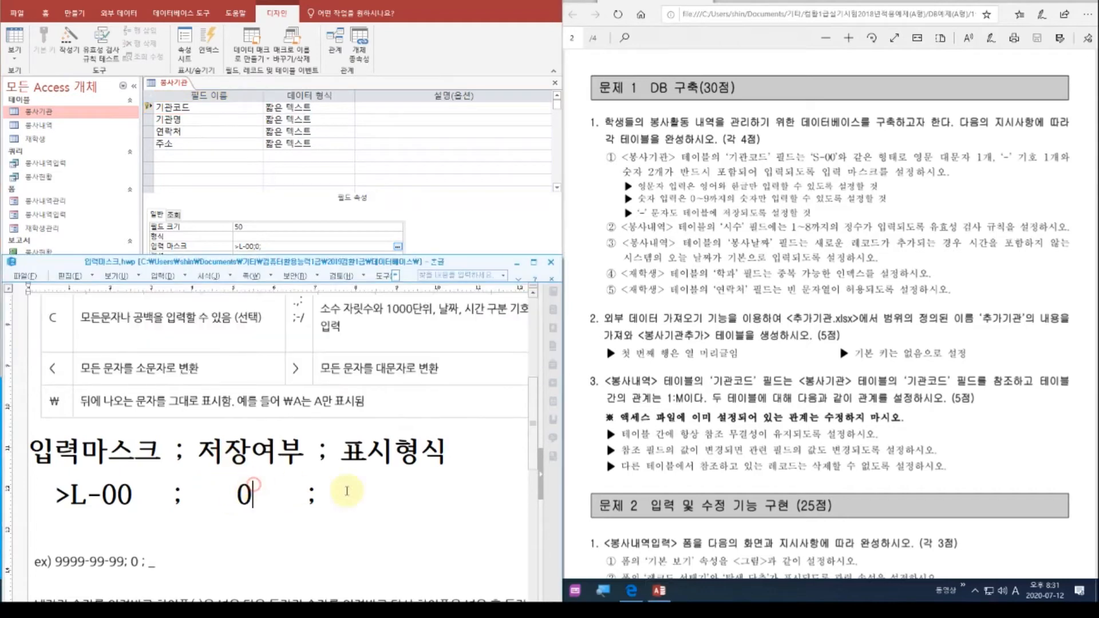
drag(342, 256, 342, 376)
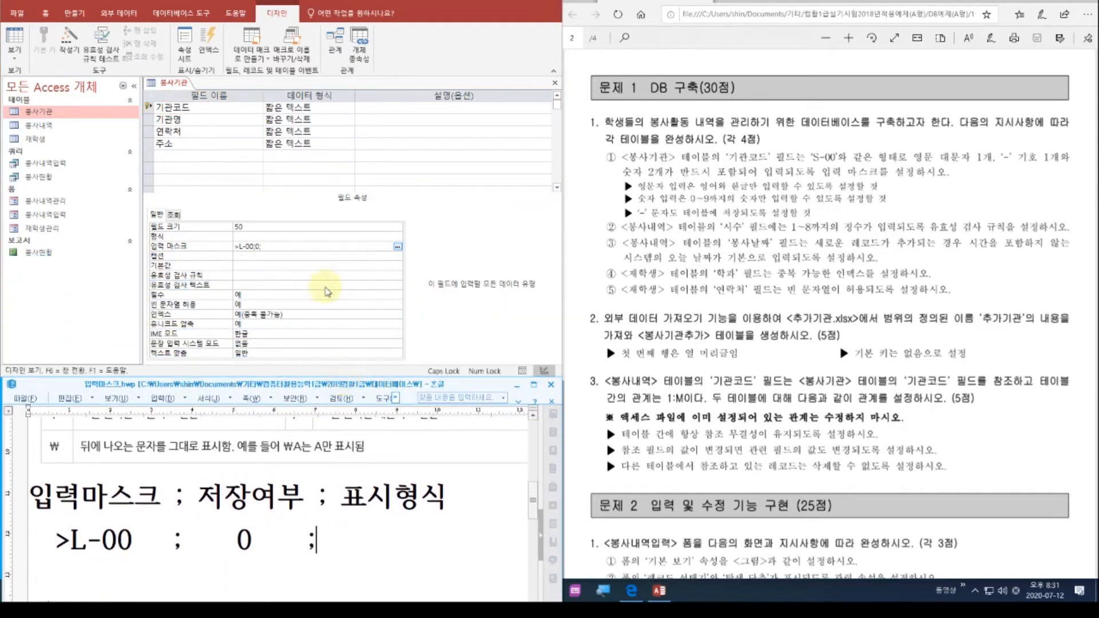
Switch the 봉사기관 table to datasheet view, saving the design changes.
click(14, 40)
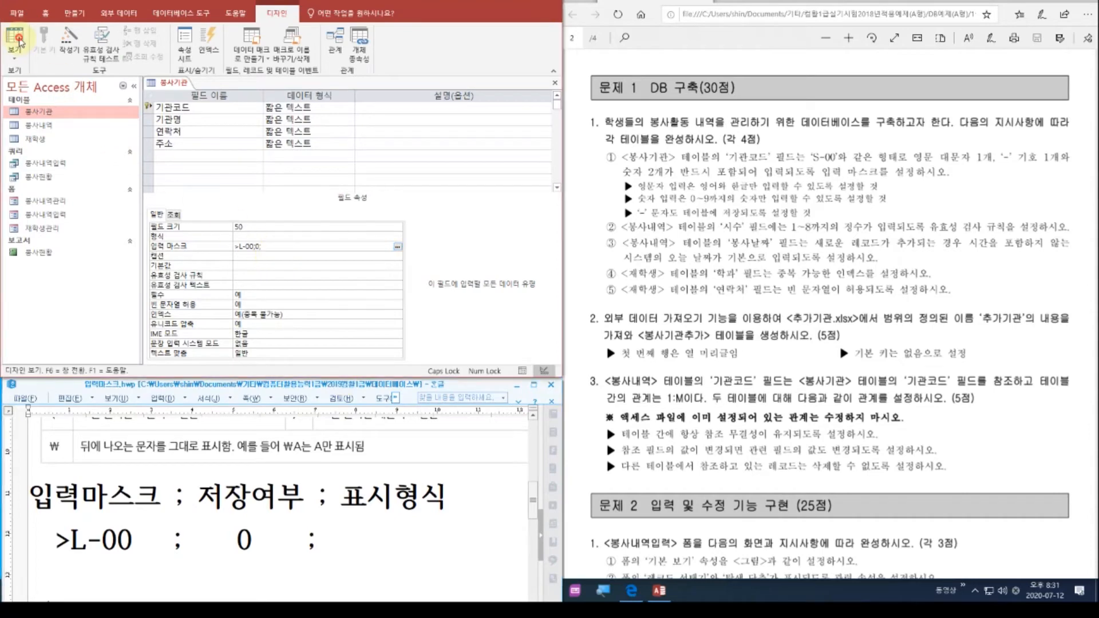
click(13, 40)
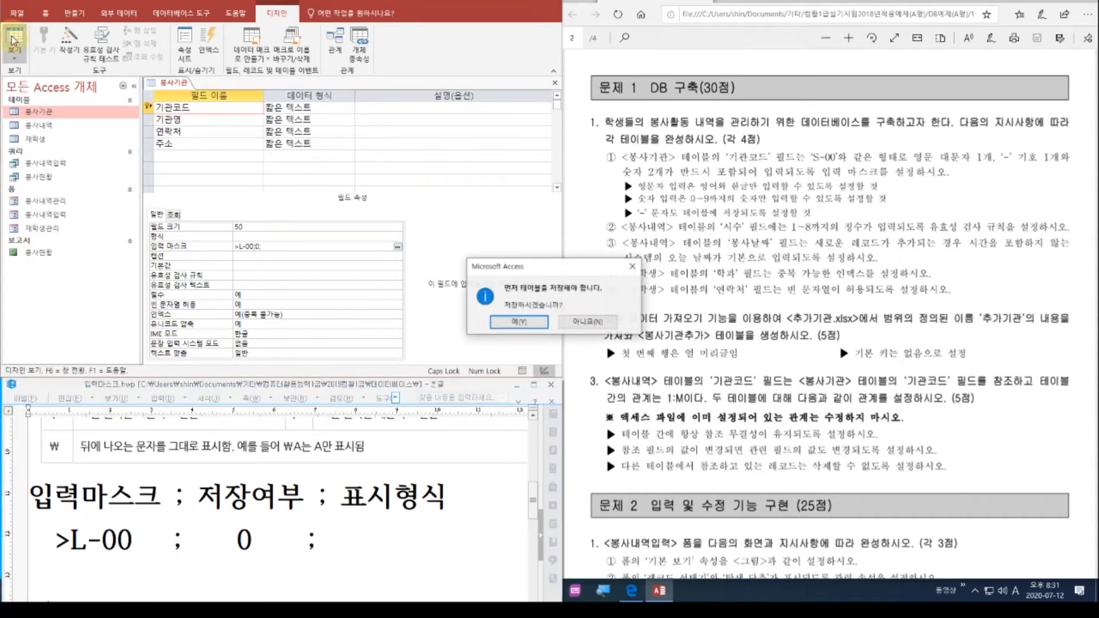
click(518, 323)
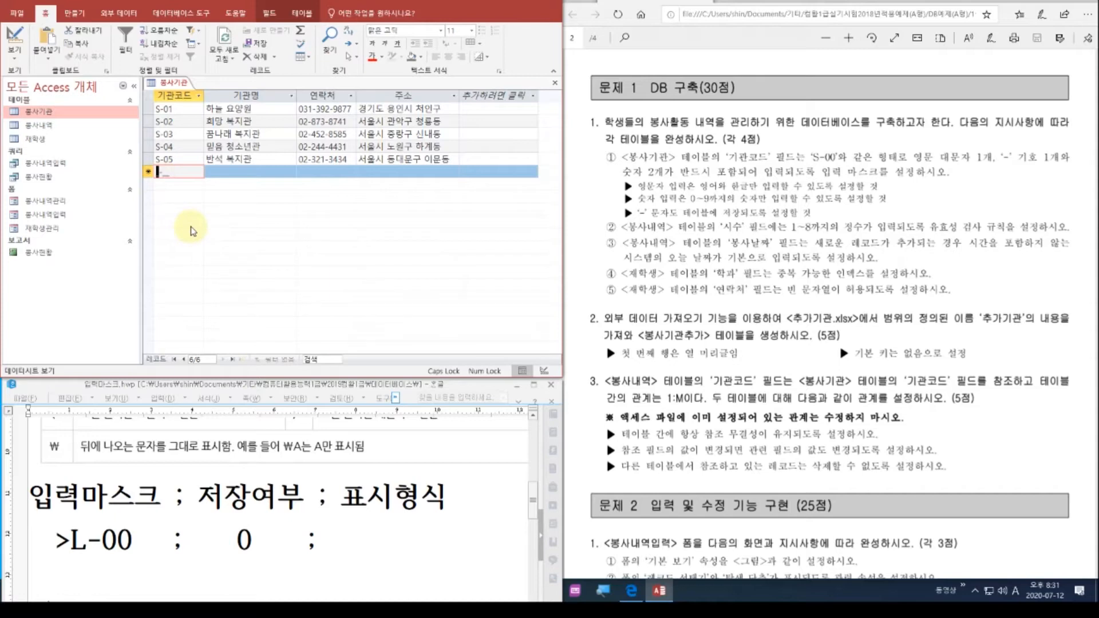
Test the 기관코드 input mask by entering T-11 in a new record of the 봉사기관 table, and clear the entry.
text(t)
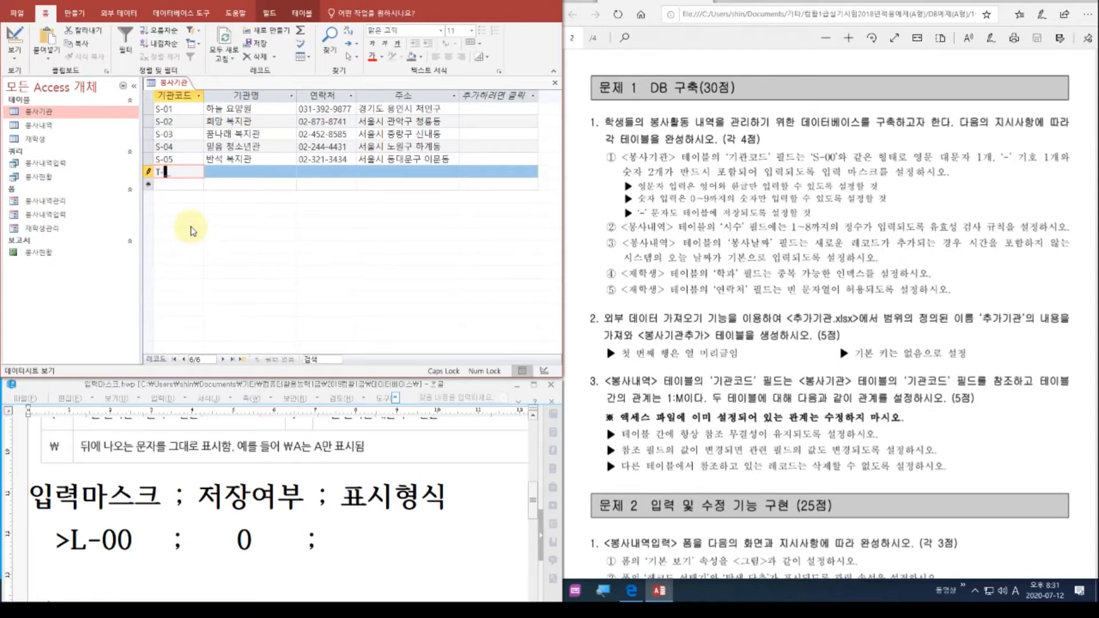
key(BackSpace)
key(Caps_Lock)
text(t)
text(11)
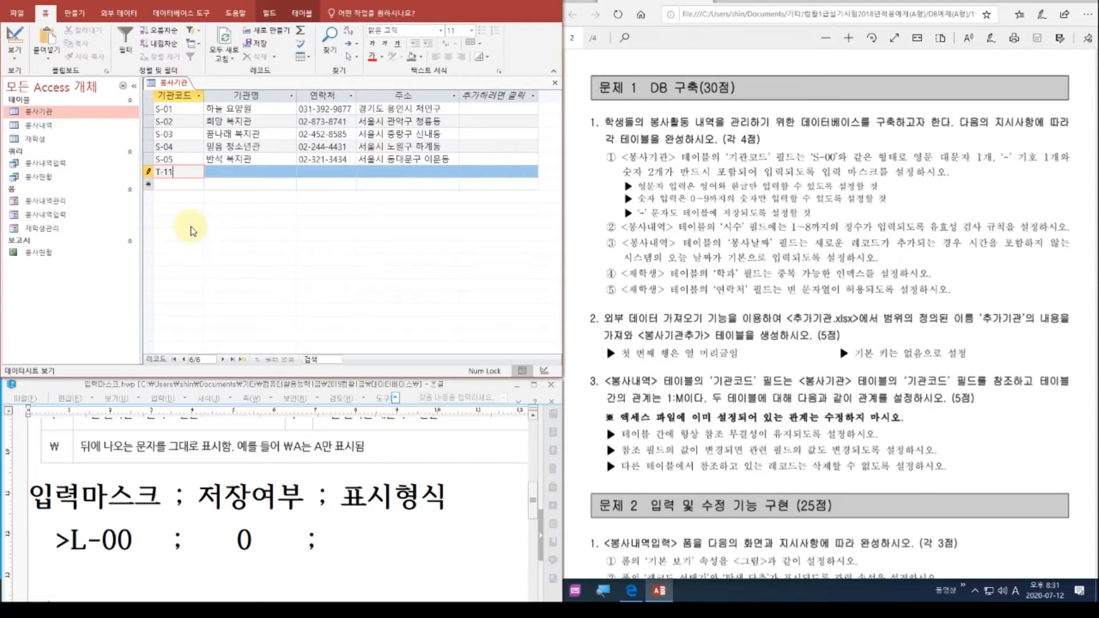
key(BackSpace)
key(BackSpace)
key(BackSpace)
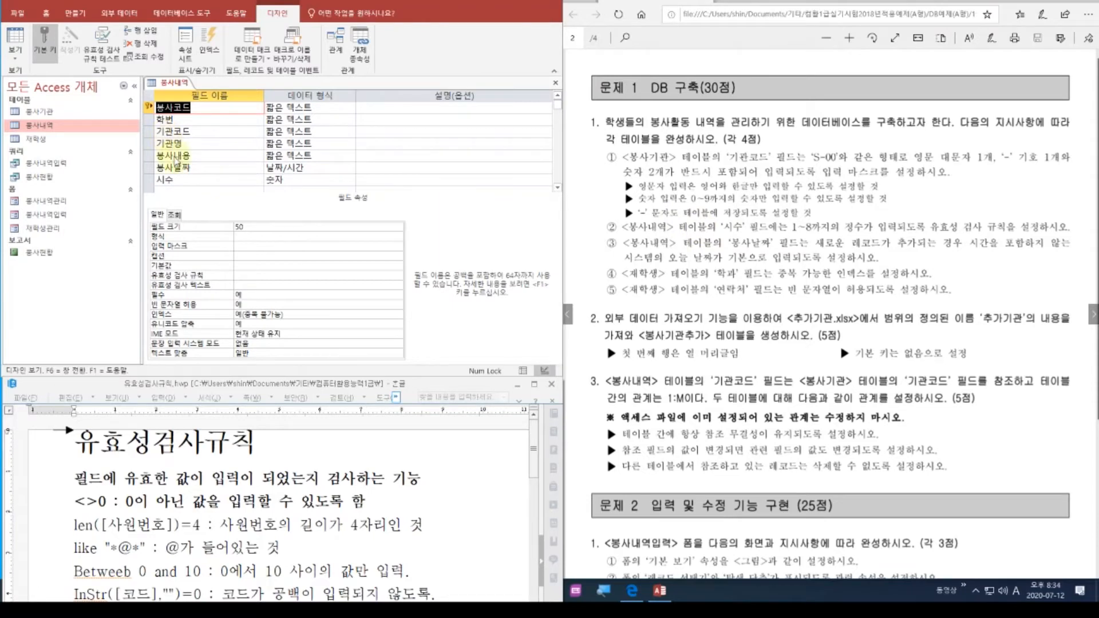
Select the 시수 field of the 봉사내역 table, and temporarily outline its 유효성 검사 규칙 property with a red rectangle.
click(180, 181)
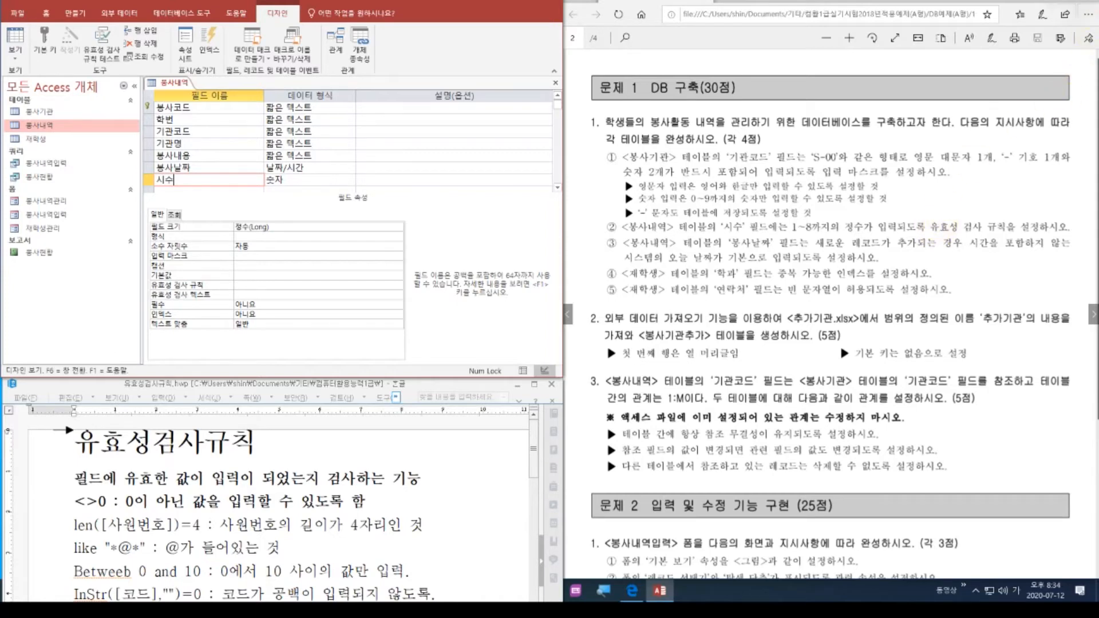
click(1087, 88)
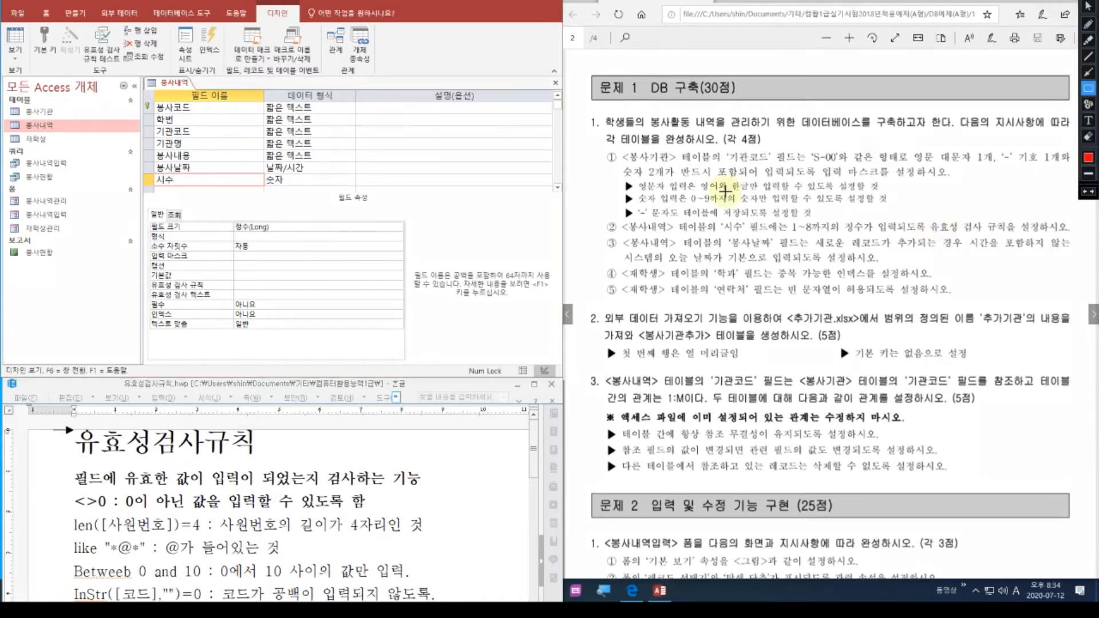
drag(149, 281, 404, 292)
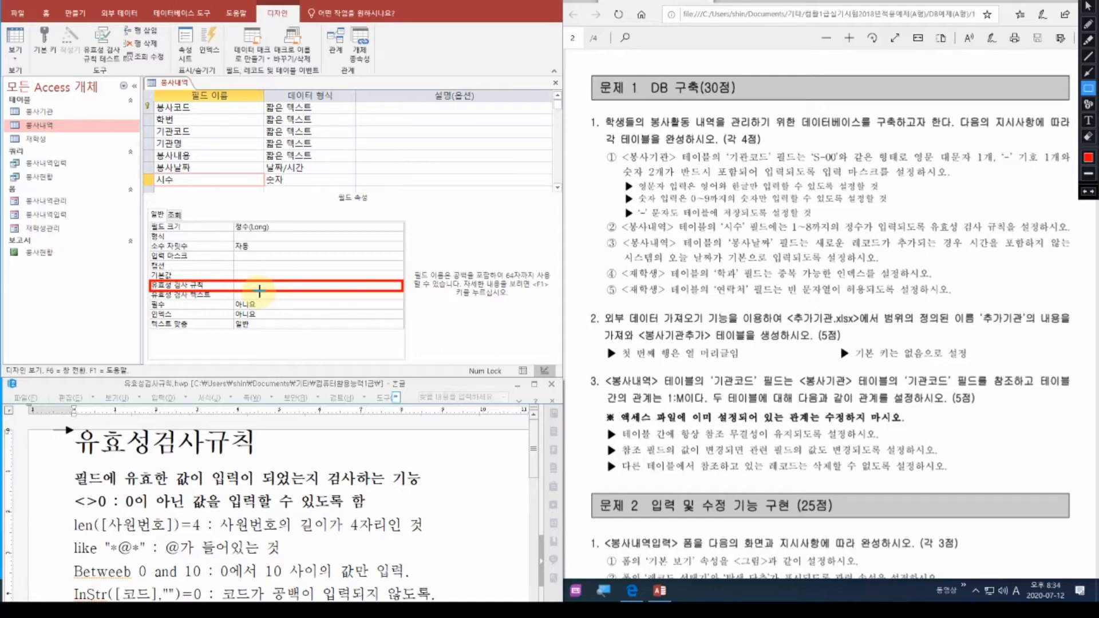
key(Escape)
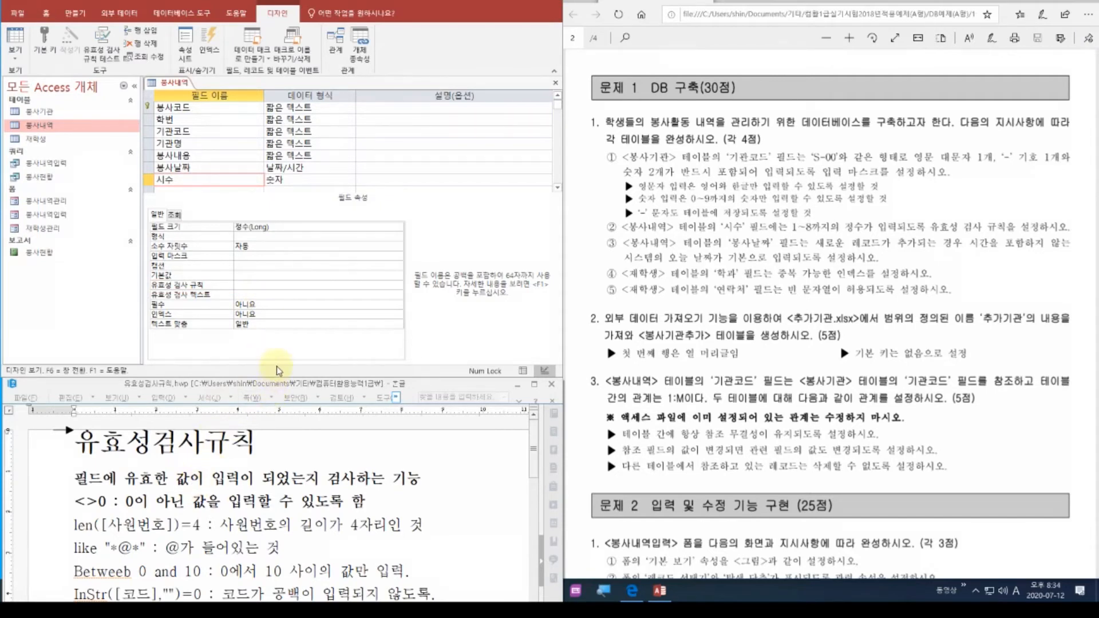
Move the 유효성검사규칙 notes window higher and review the And, Or, Between and date examples, including the # signs around the date.
drag(272, 375, 296, 133)
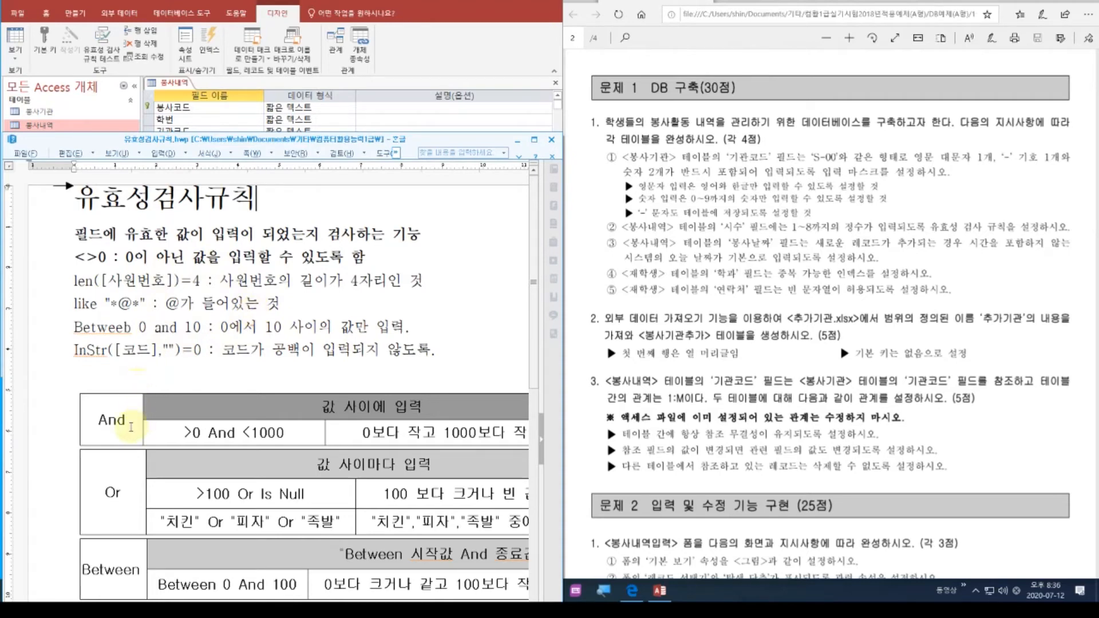
scroll(131, 427, down, 2)
scroll(126, 438, down, 1)
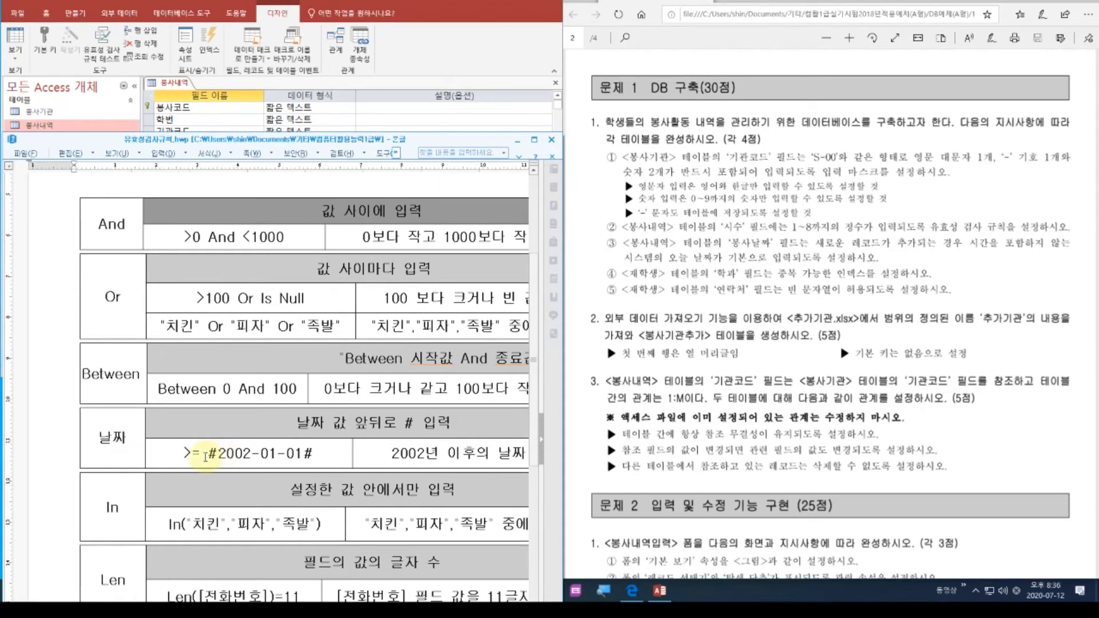
drag(207, 453, 219, 453)
drag(304, 453, 316, 453)
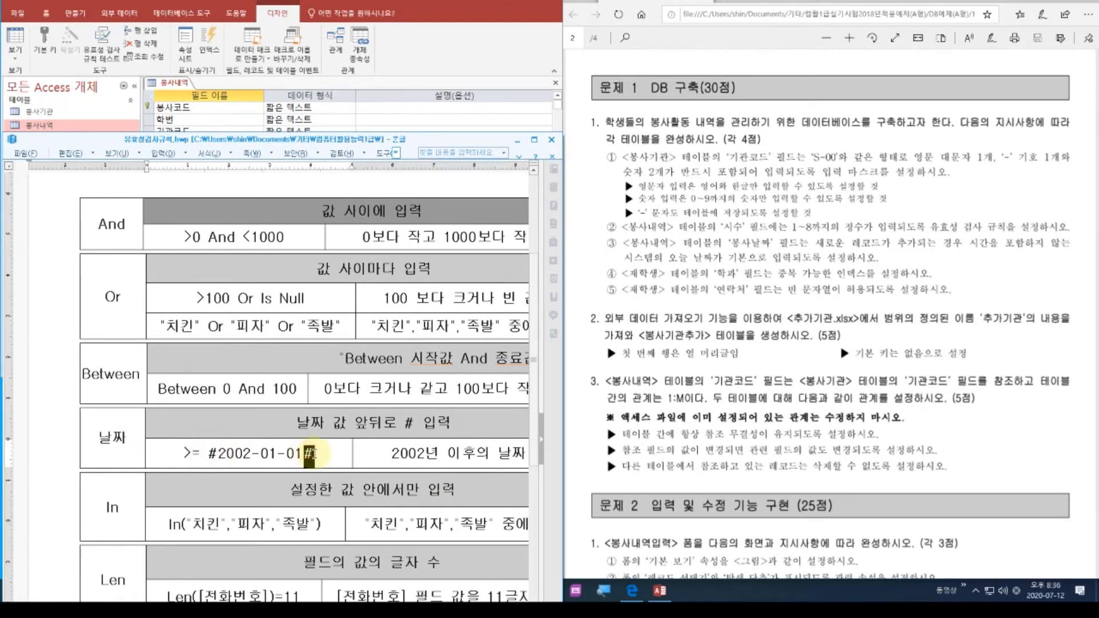
scroll(183, 495, down, 2)
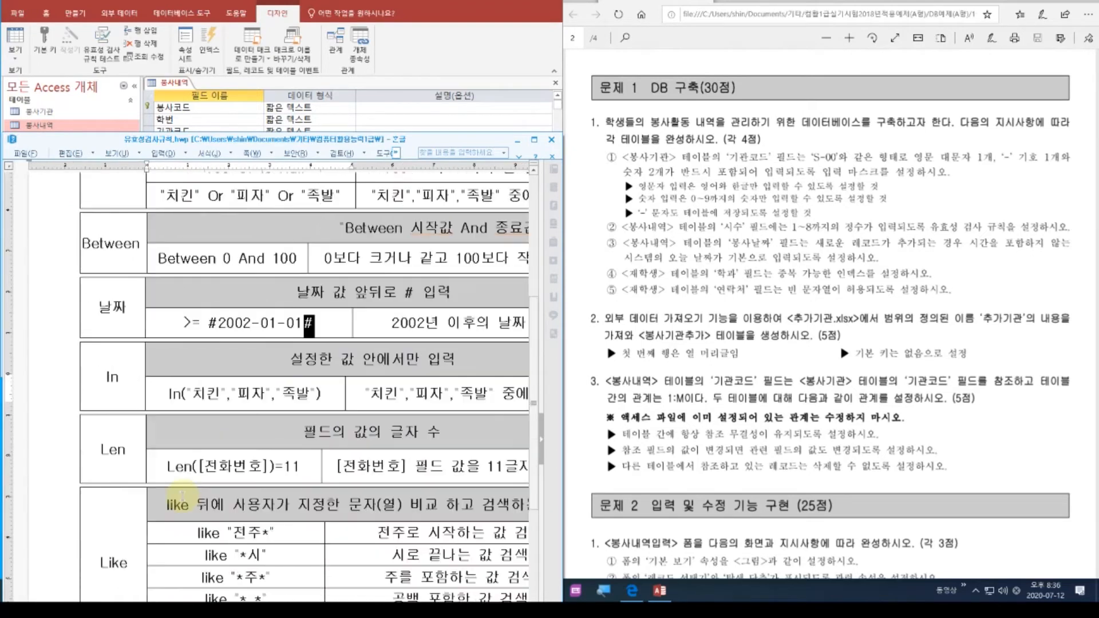
Review the In, Len, Like, Left and InStr examples in the validation rule notes.
click(202, 392)
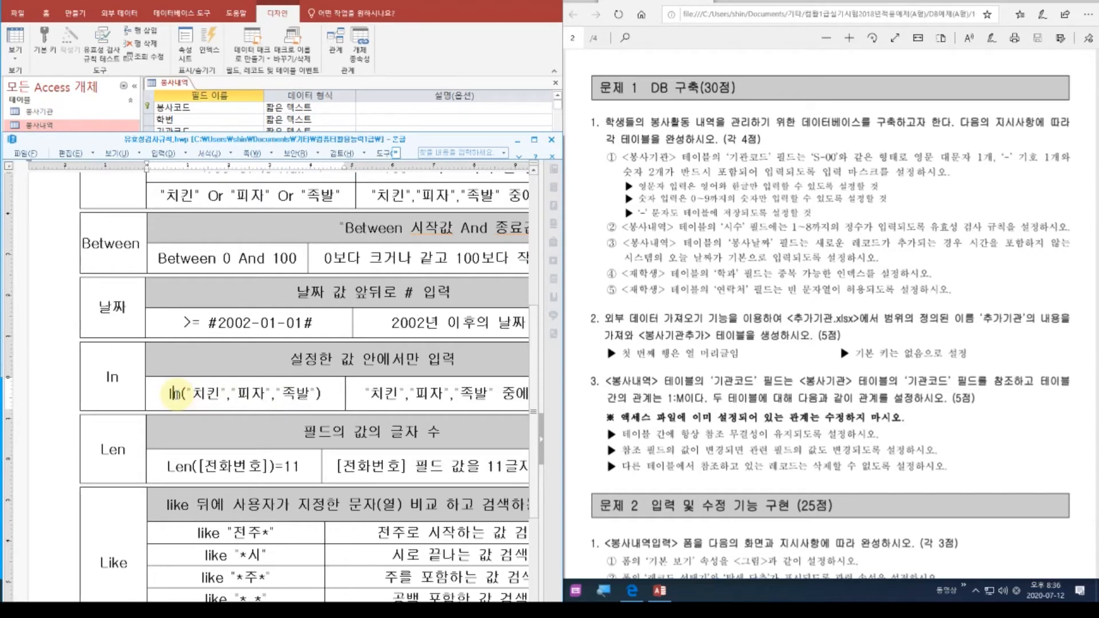
click(112, 450)
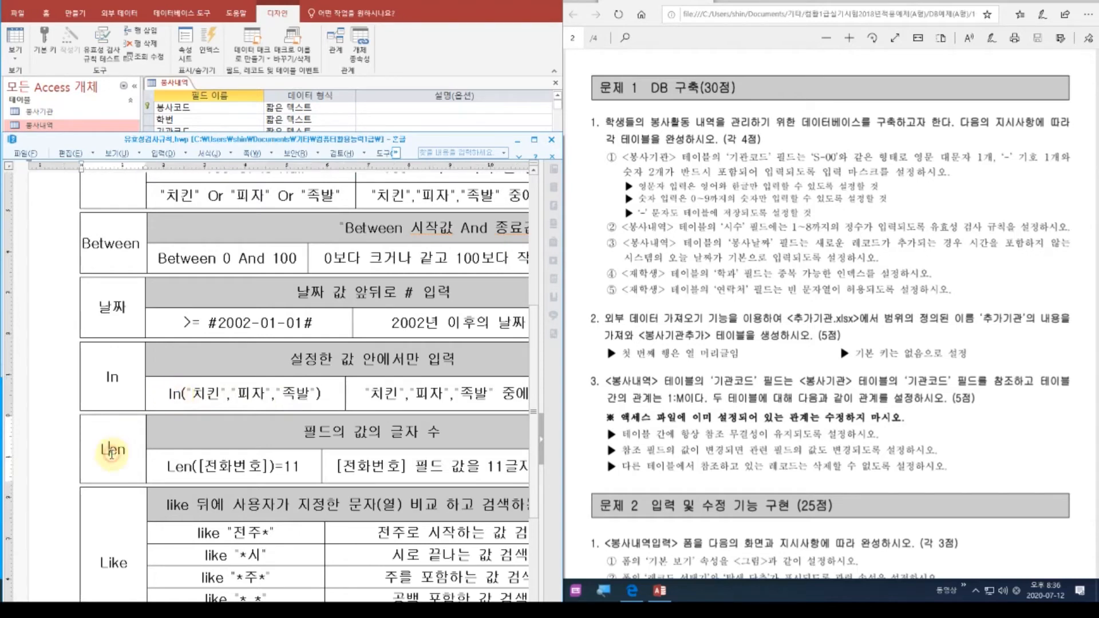
scroll(221, 466, down, 1)
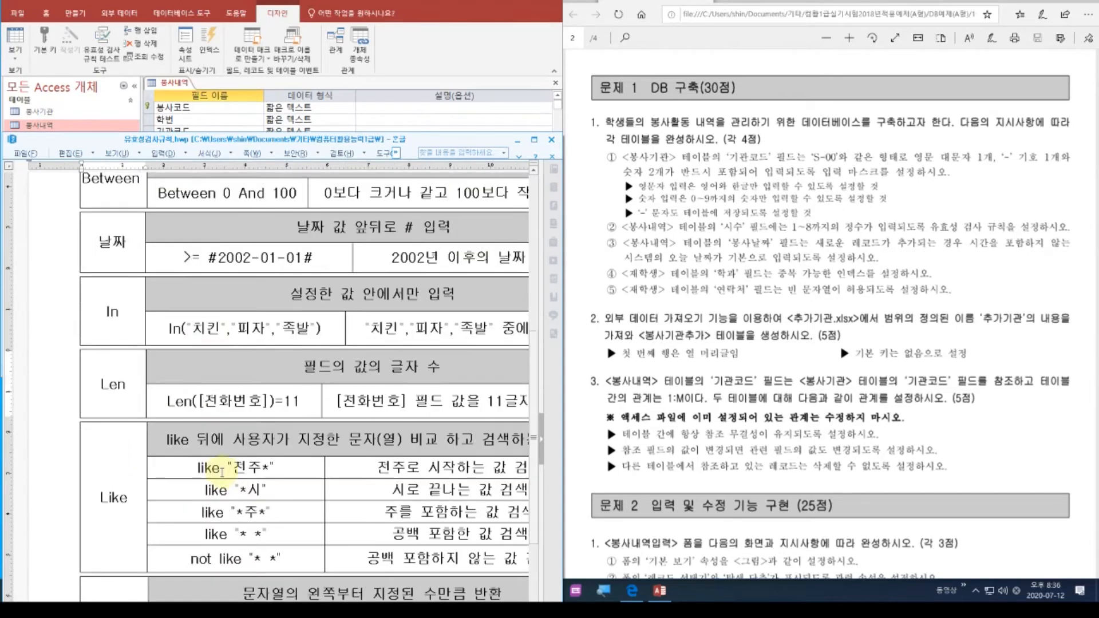
scroll(118, 495, down, 3)
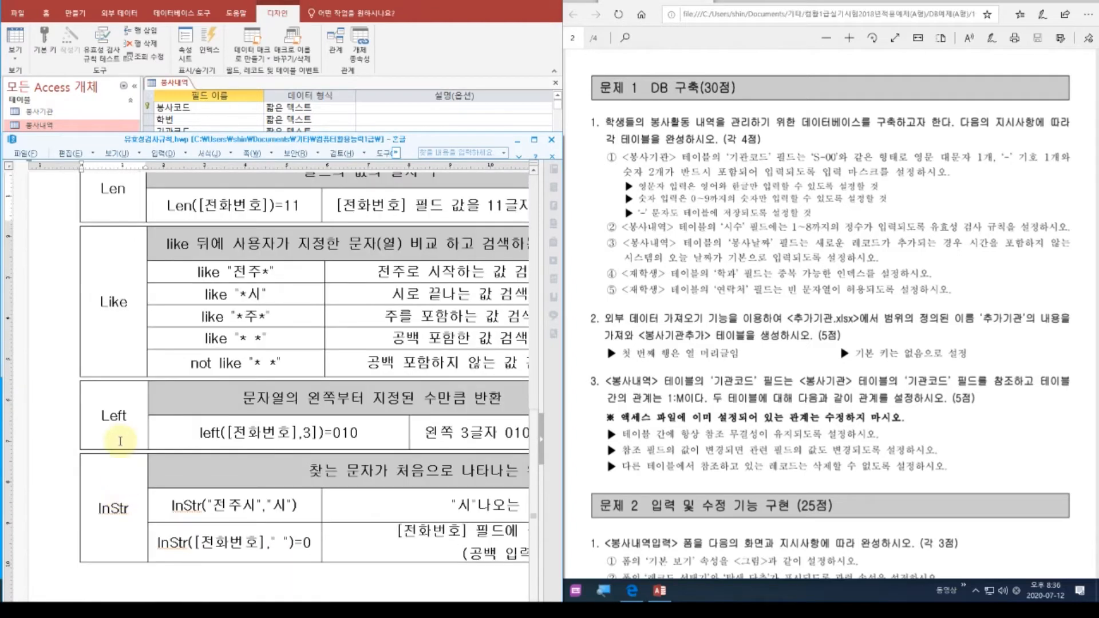
click(112, 413)
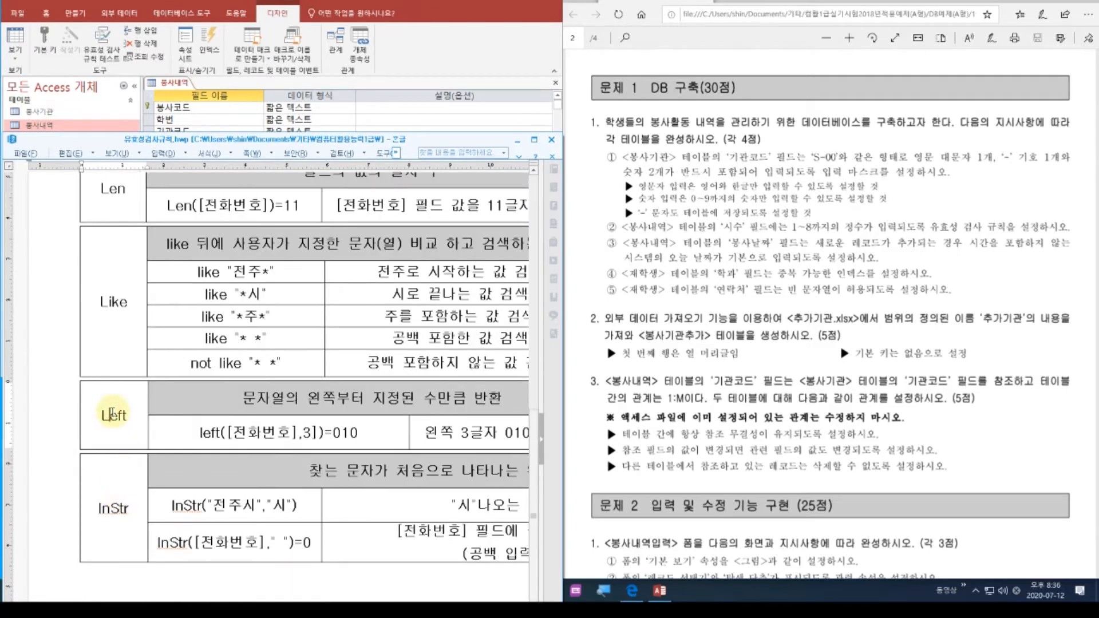
click(114, 507)
click(183, 506)
click(225, 507)
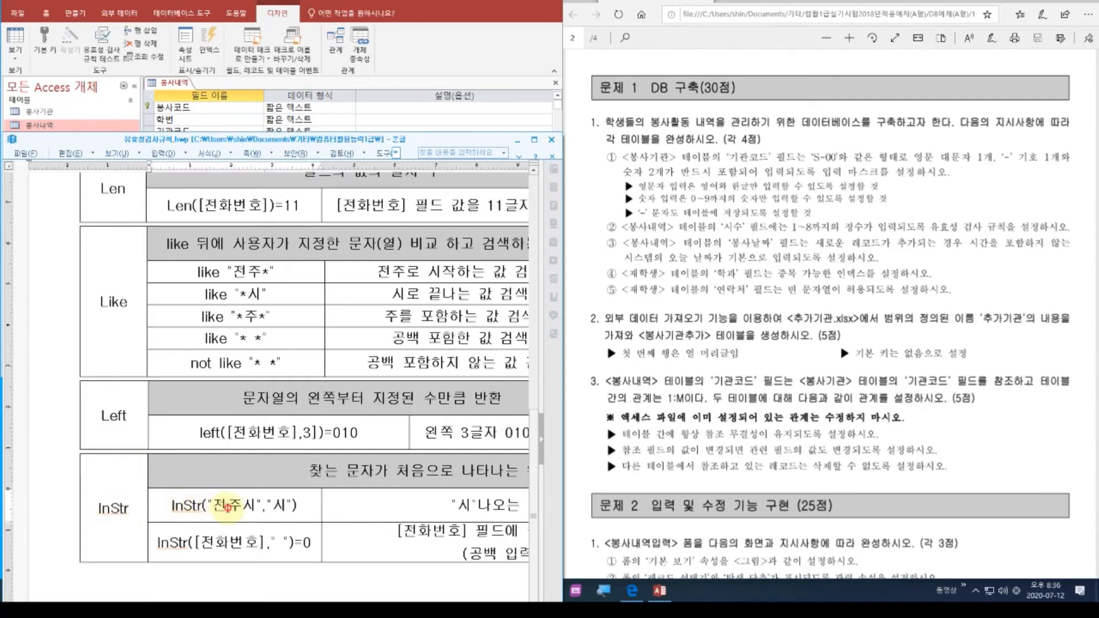
click(276, 507)
Left-align the explanation text beside both InStr examples in the notes table.
click(466, 509)
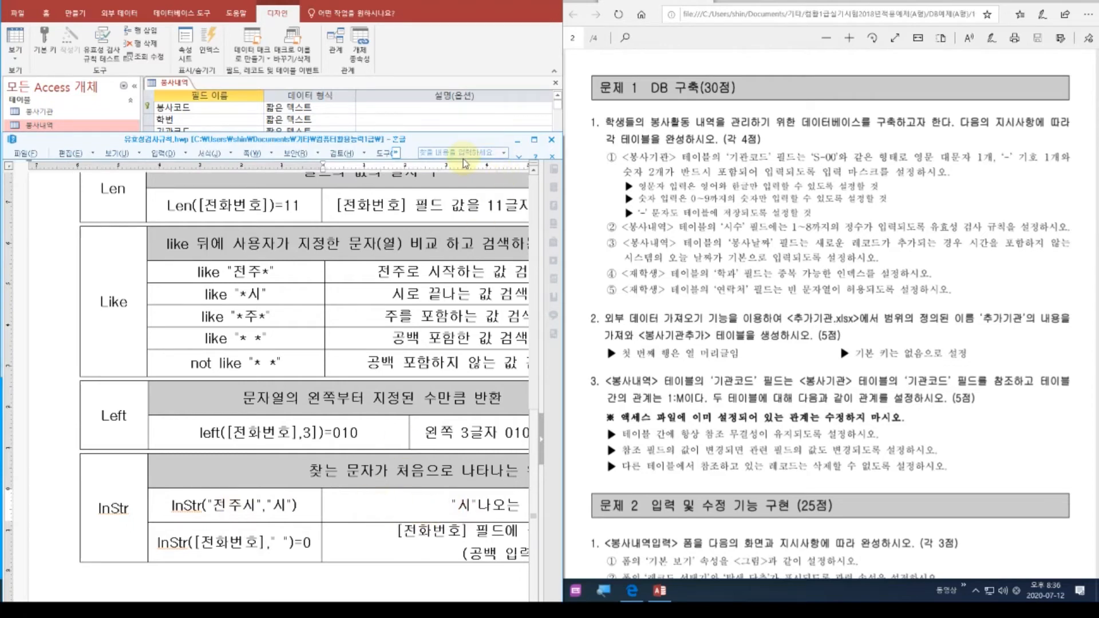
key(ctrl+shift+l)
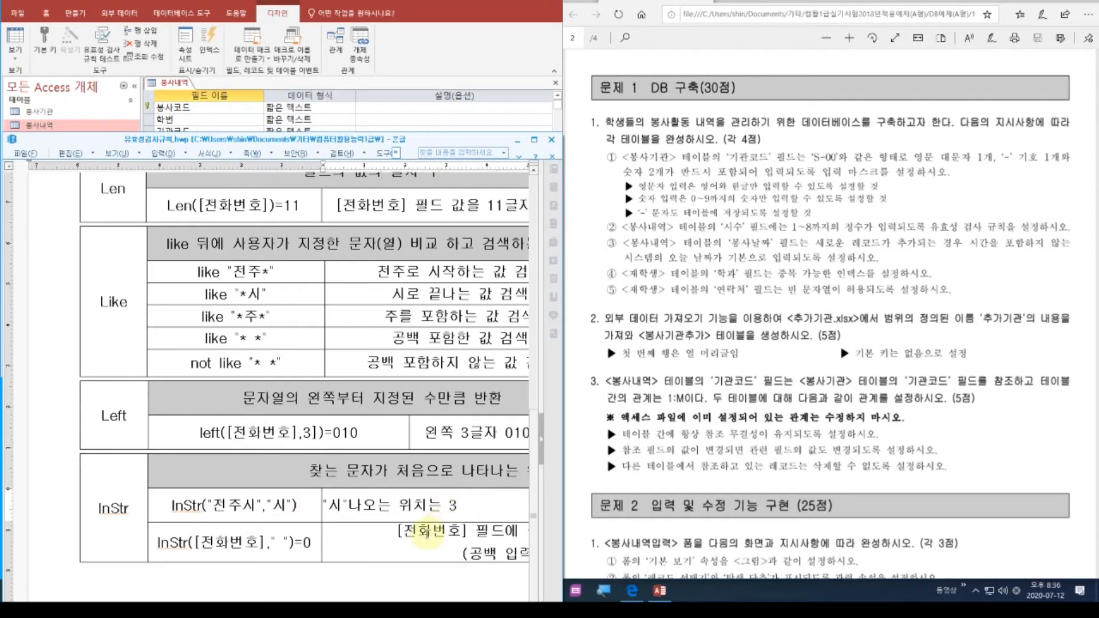
click(396, 531)
key(ctrl+shift+l)
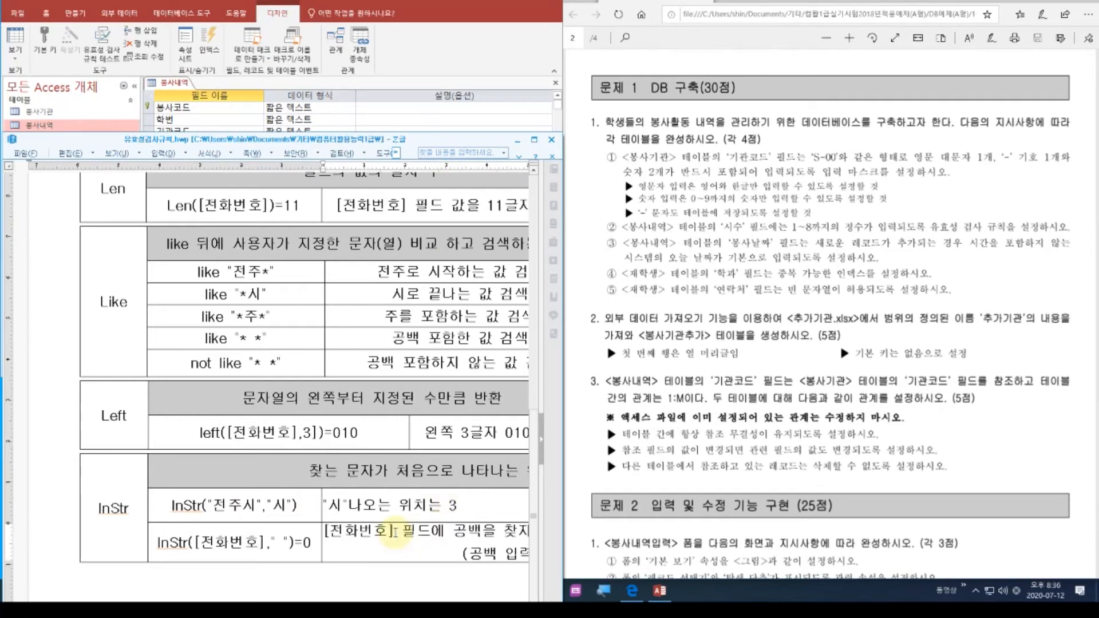
click(418, 552)
key(ctrl+shift+l)
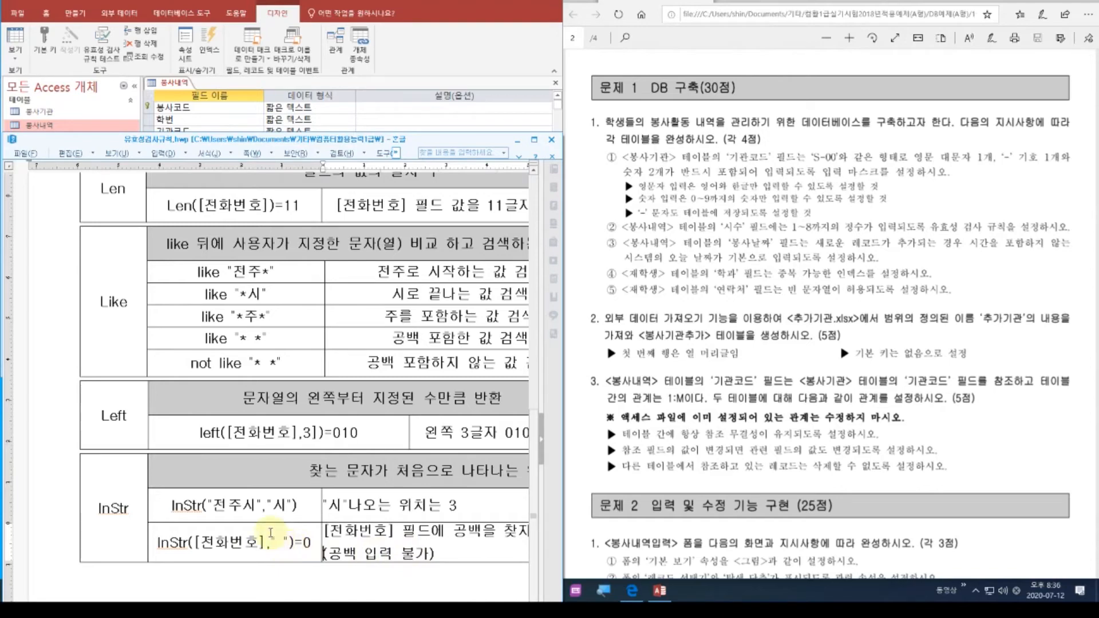
Move the notes window lower to uncover the 시수 field properties, and return to the rule summary at the start of the notes.
scroll(269, 533, up, 12)
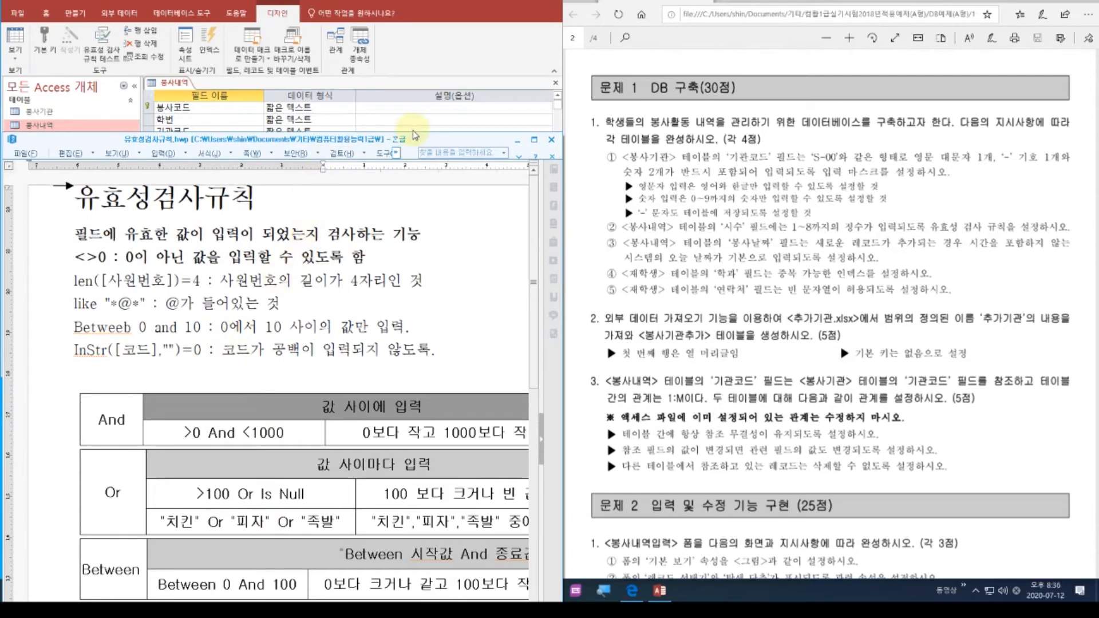
drag(412, 132, 392, 290)
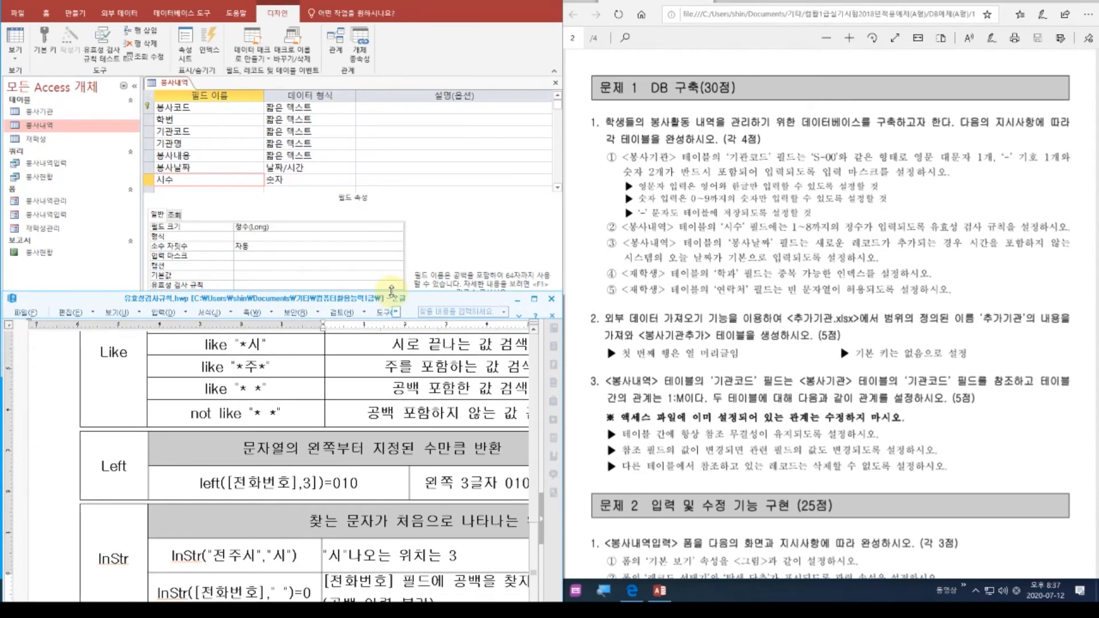
scroll(297, 413, up, 8)
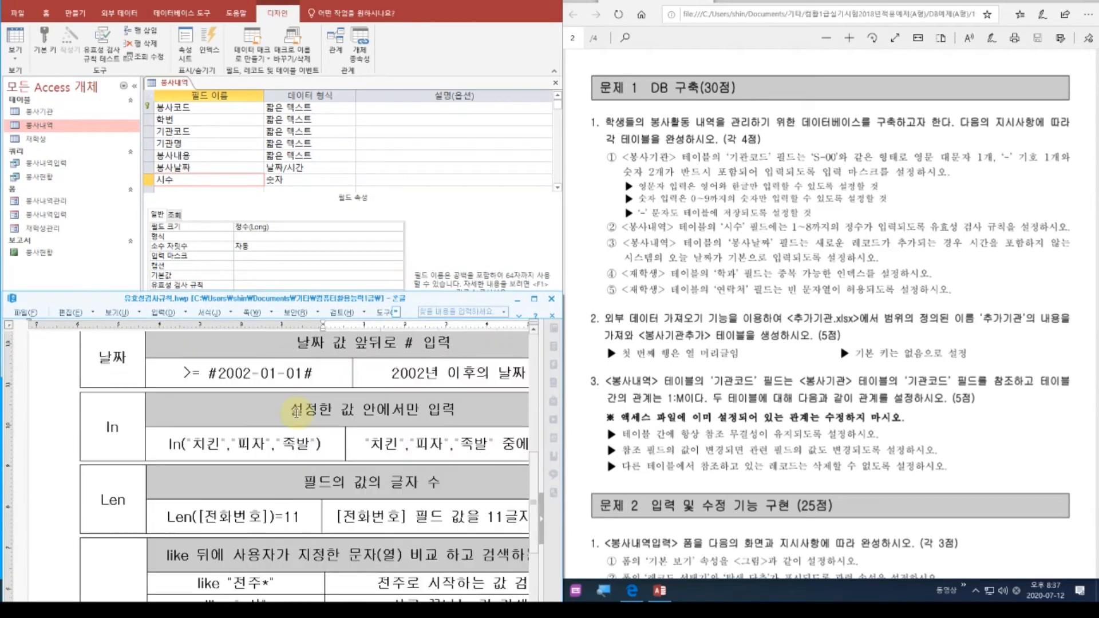
scroll(296, 413, up, 5)
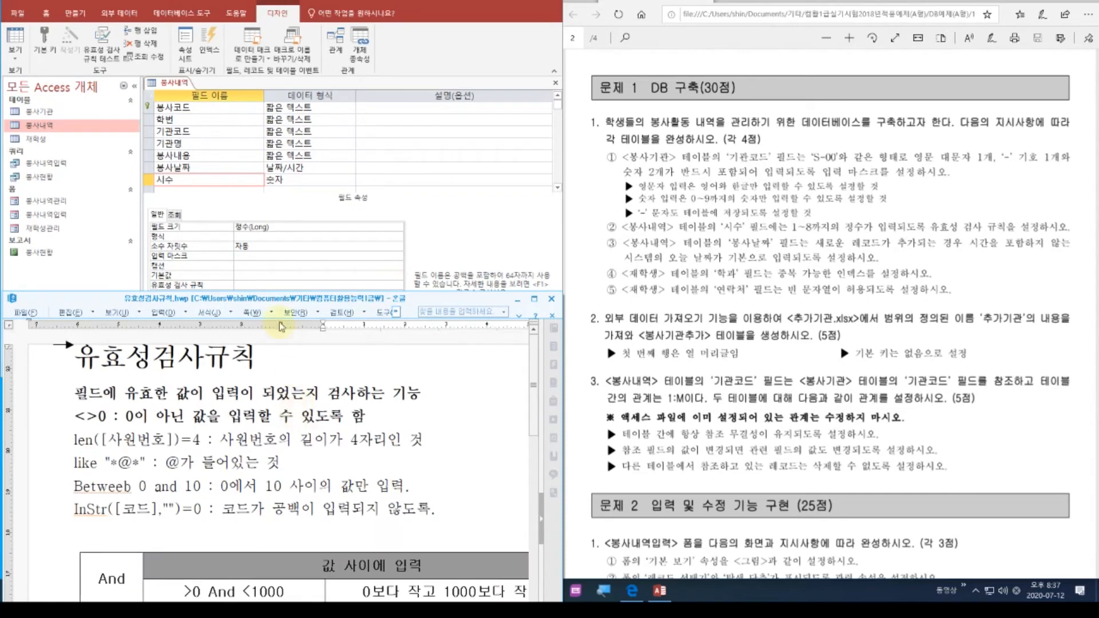
Set the 유효성 검사 규칙 property of the 시수 field to betweeb 1 and 8.
click(253, 285)
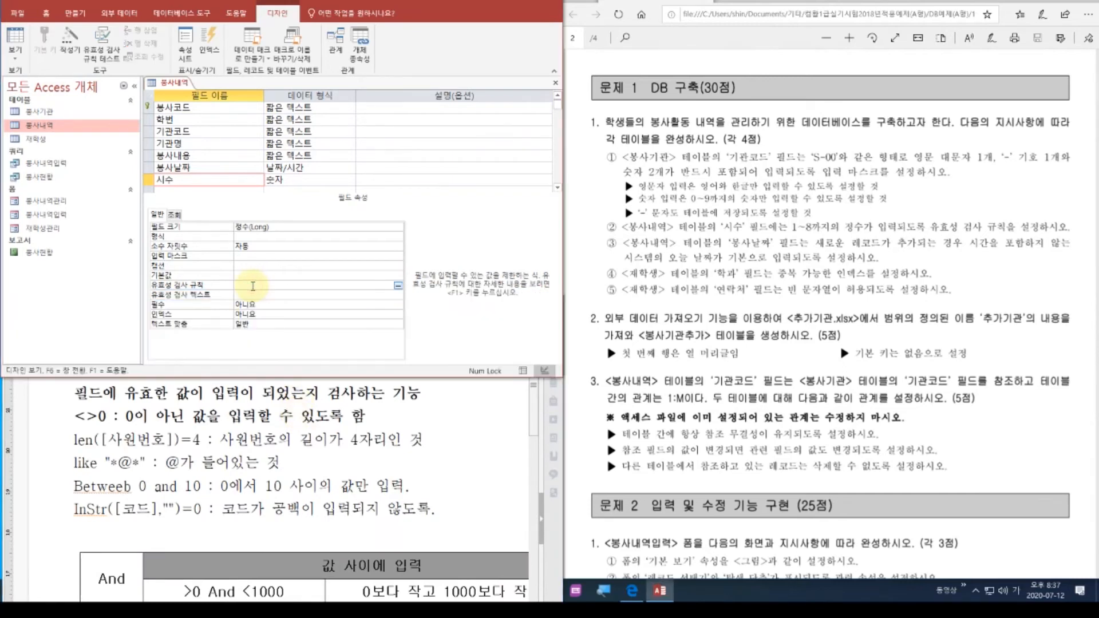
text(ㅠ)
key(BackSpace)
key(Hangul)
text(betweeb 1 and 8)
click(285, 299)
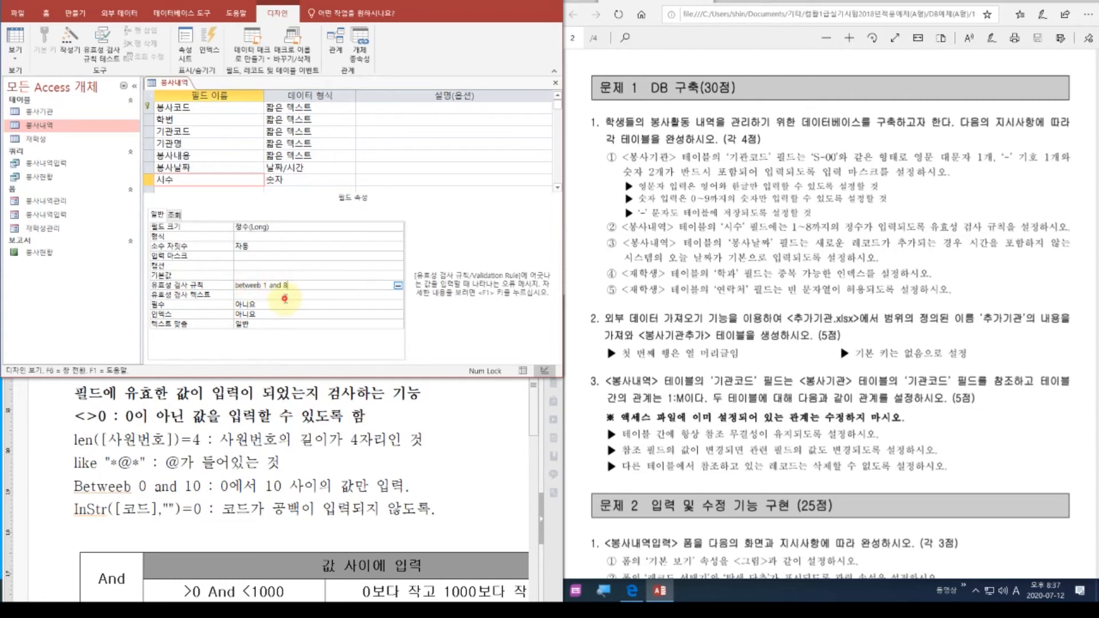
Try to switch the 봉사내역 table to datasheet view, agreeing to save the design changes.
click(10, 31)
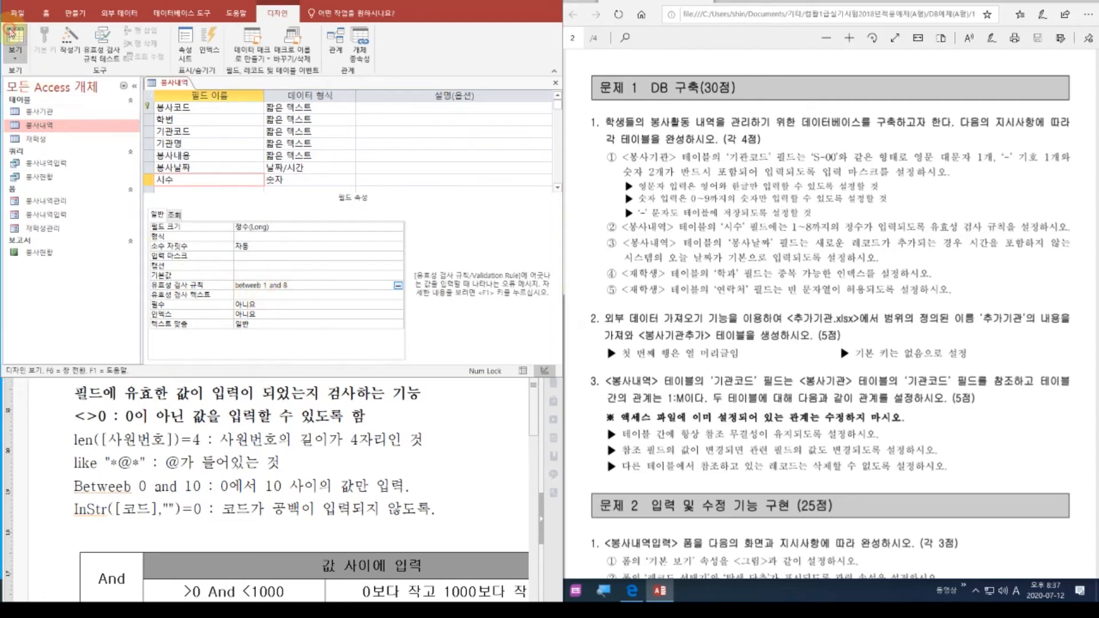
click(507, 321)
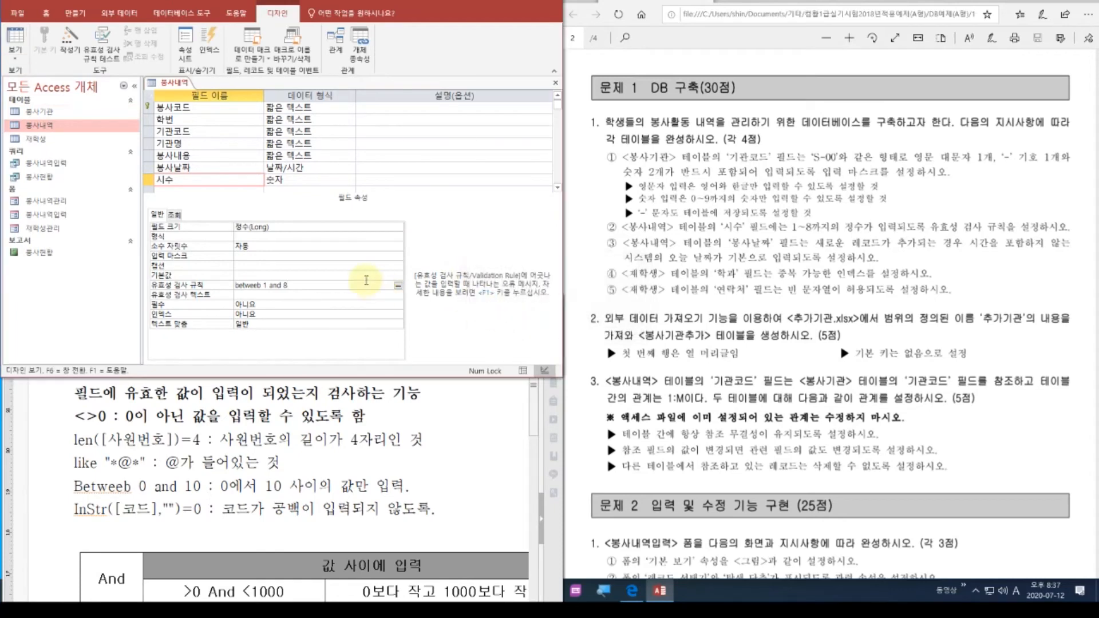
click(15, 38)
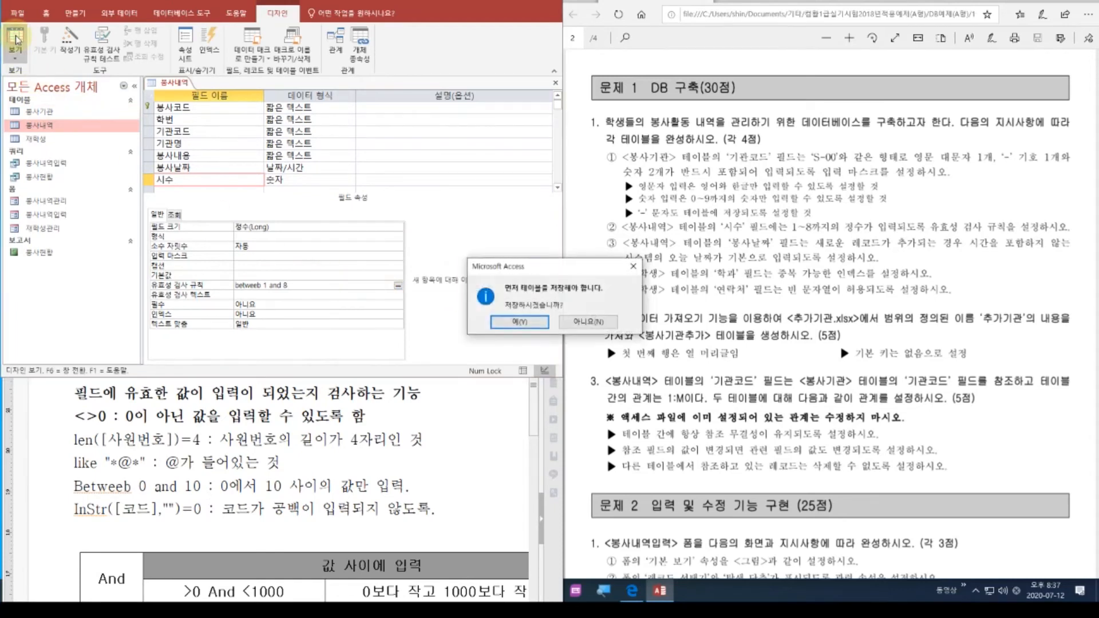
click(519, 321)
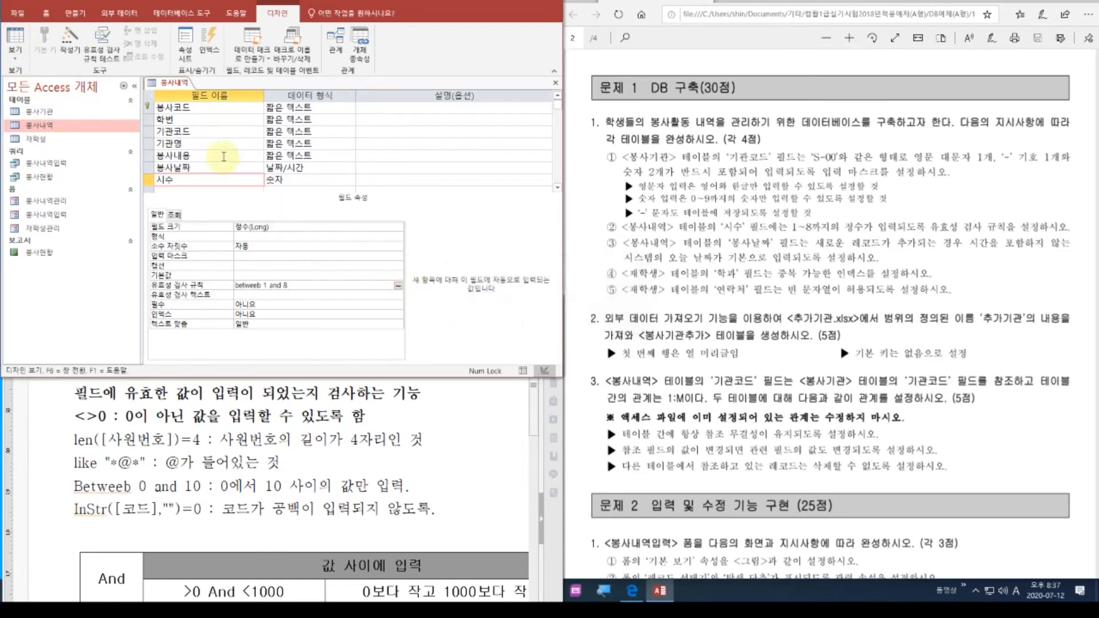
click(17, 39)
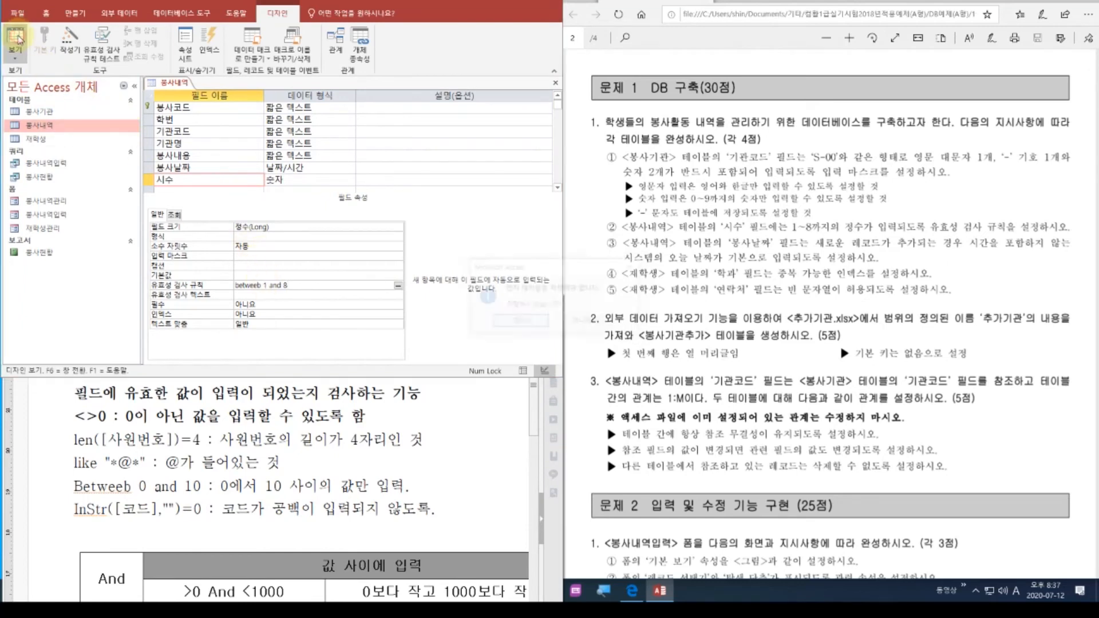
click(519, 321)
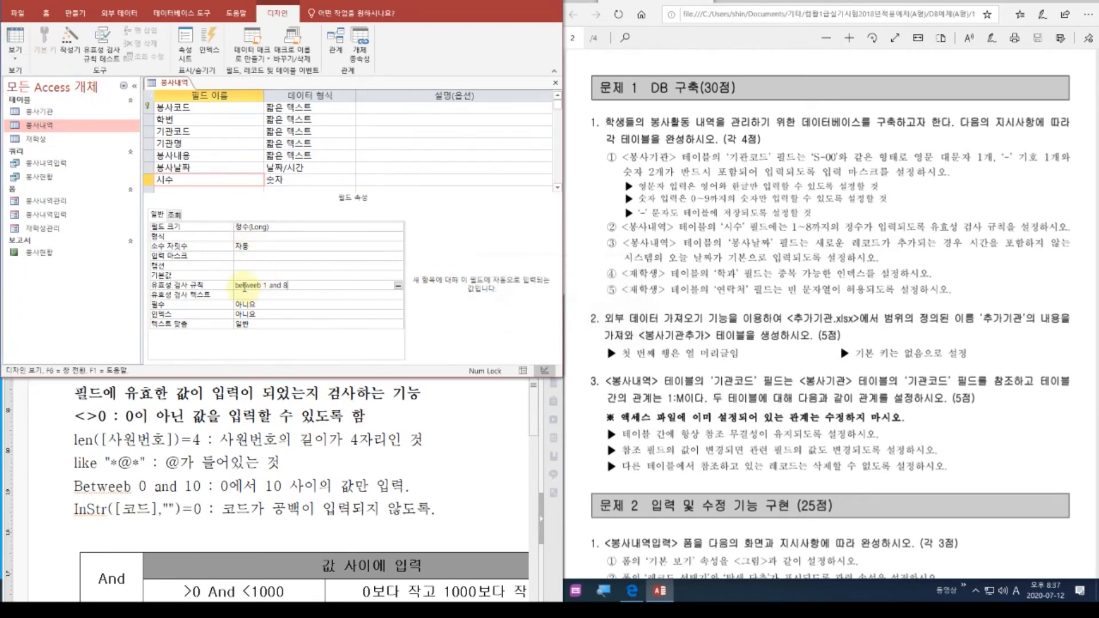
Capitalise the first letter of the 시수 validation rule, making it Betweeb 1 and 8.
click(244, 287)
key(BackSpace)
text(B)
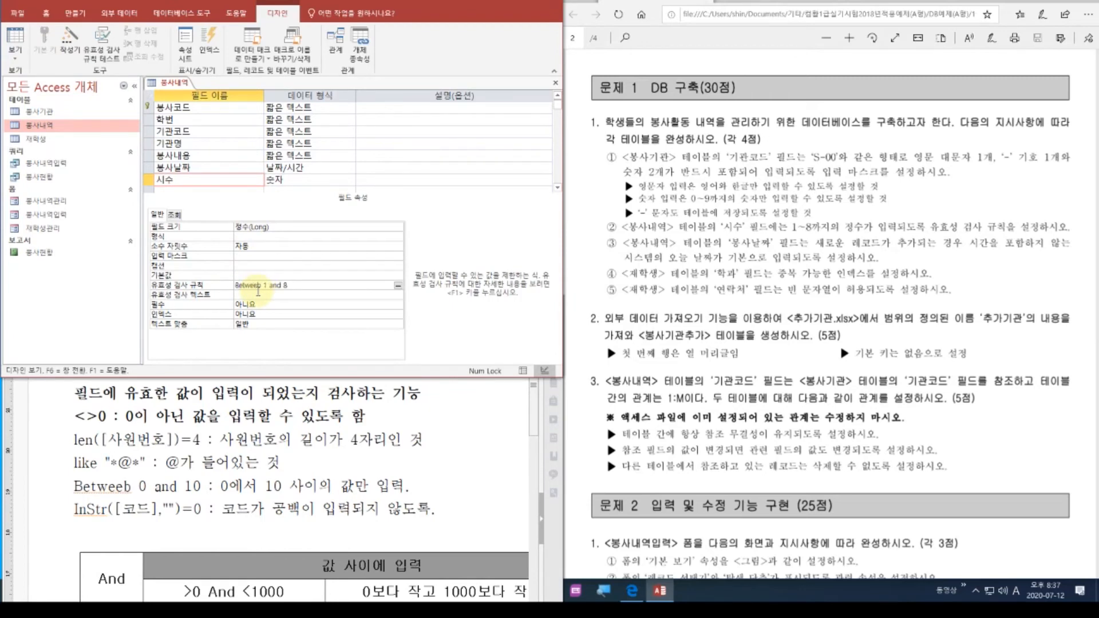
click(294, 275)
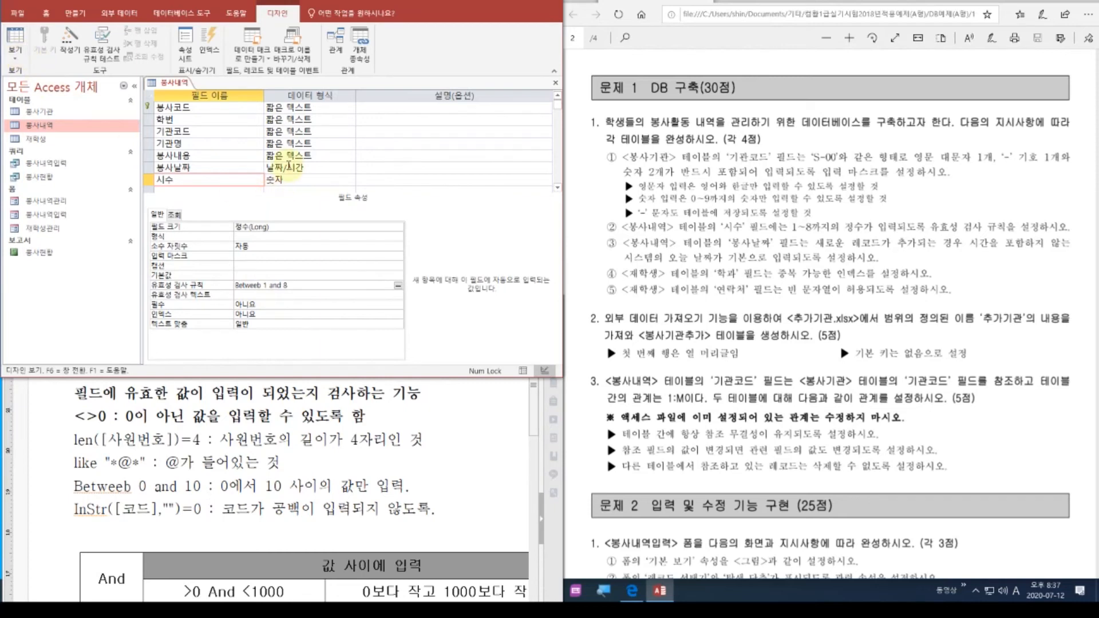
Correct Betweeb to Between in the 시수 validation rule, making it Between 1 And 8, and in the notes' 0-to-10 example.
click(297, 288)
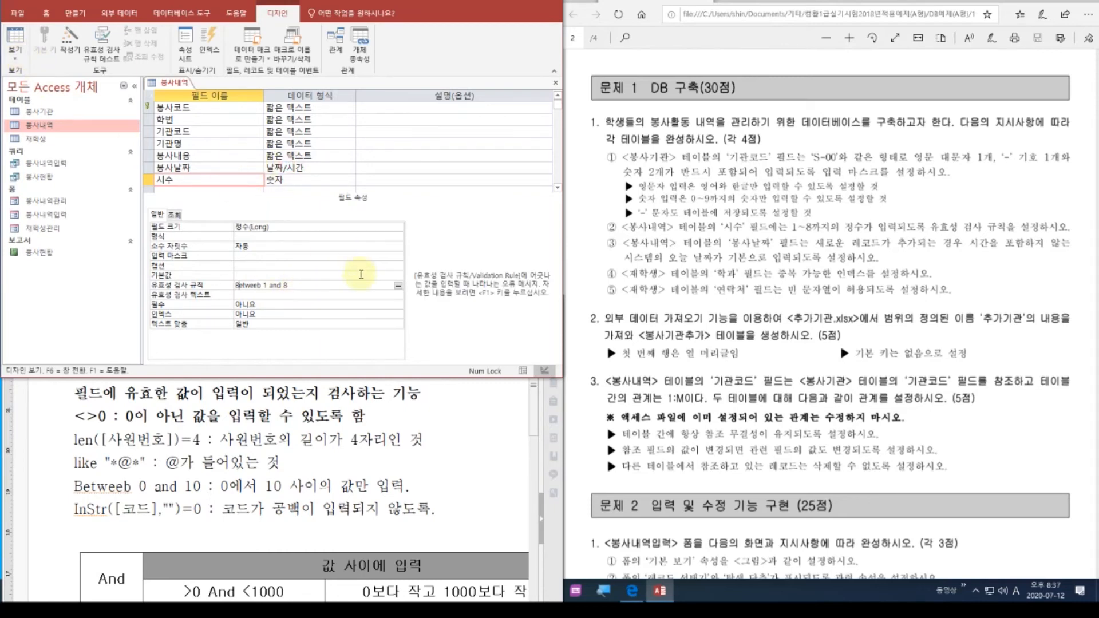
click(333, 284)
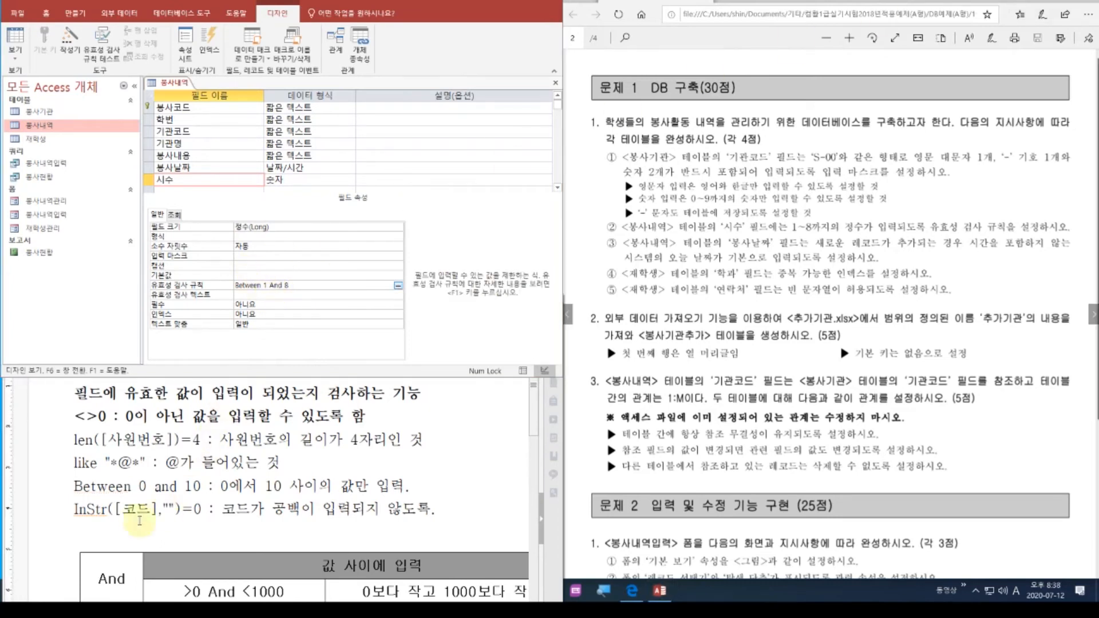
click(131, 488)
right_click(131, 488)
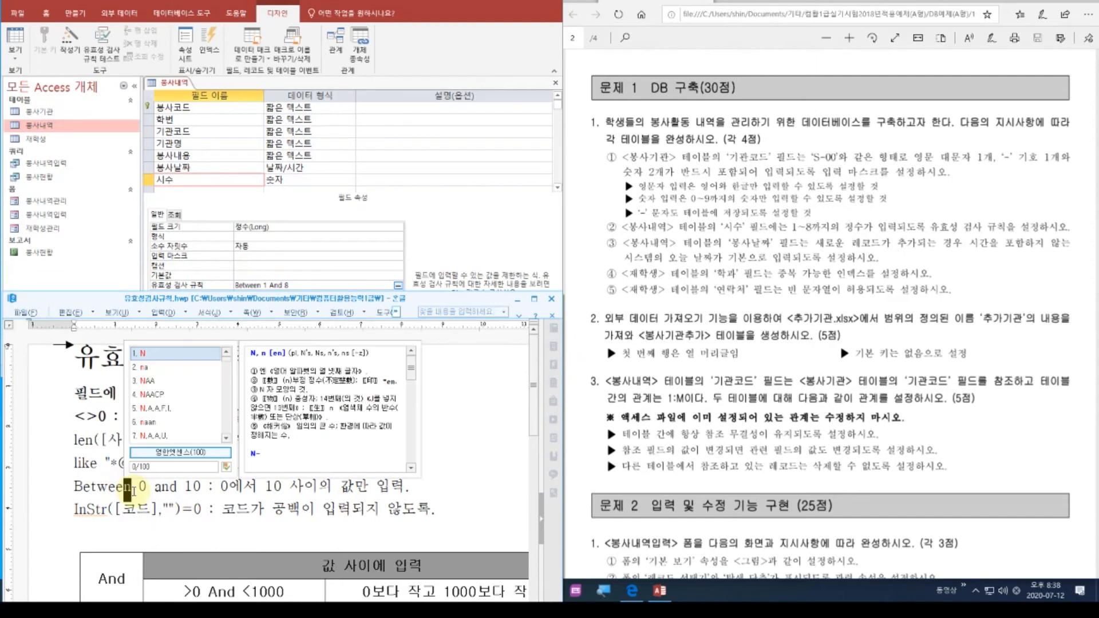
click(173, 487)
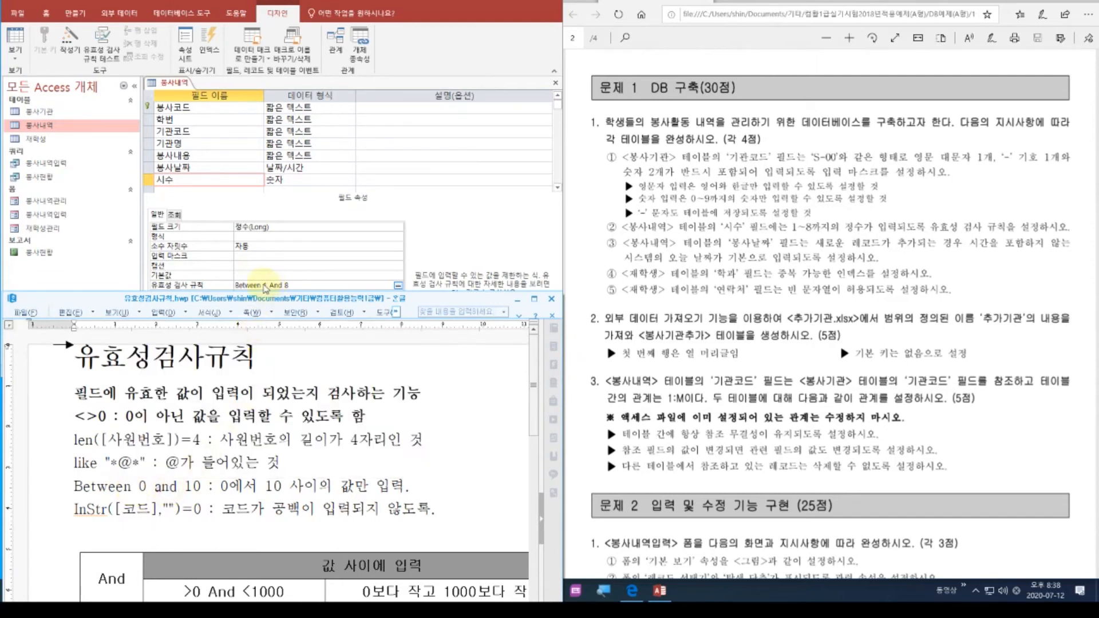
click(311, 277)
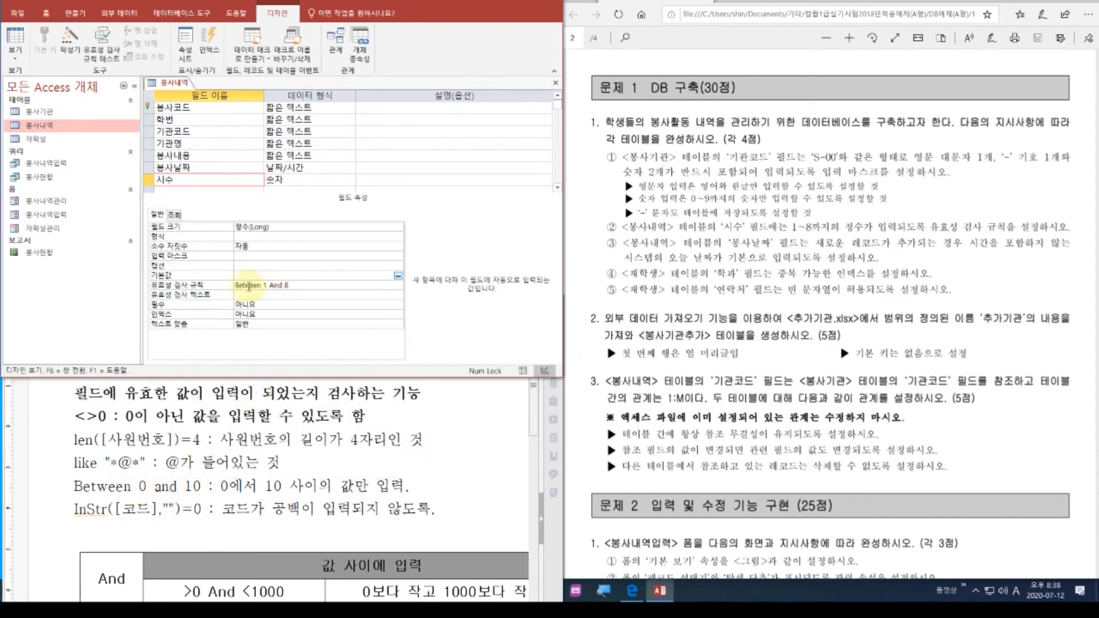
Switch the 봉사내역 table to datasheet view, saving the design changes and declining to test existing data against the new rule.
click(16, 37)
click(516, 322)
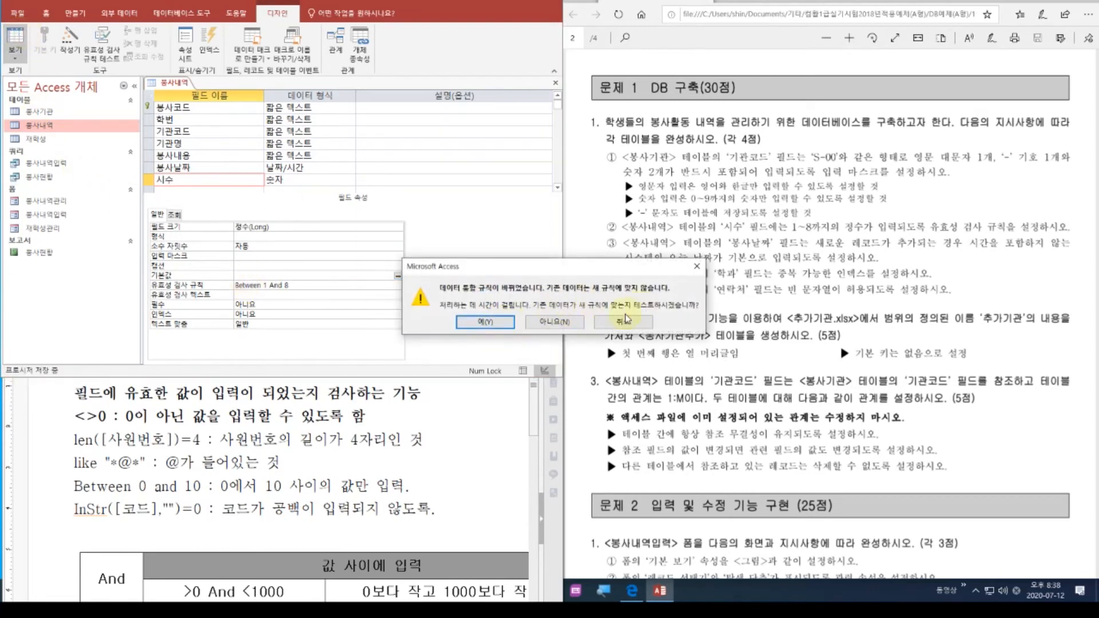
click(557, 324)
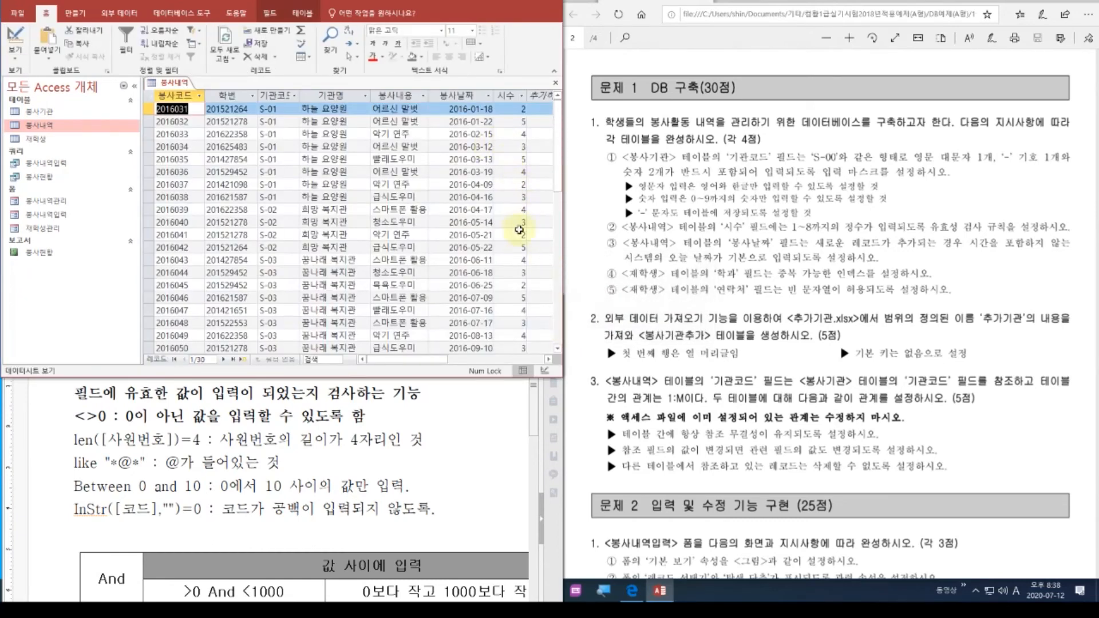
Test the validation rule by entering 10 as the 시수 value of a new record, and dismiss the message.
scroll(520, 229, down, 6)
click(516, 260)
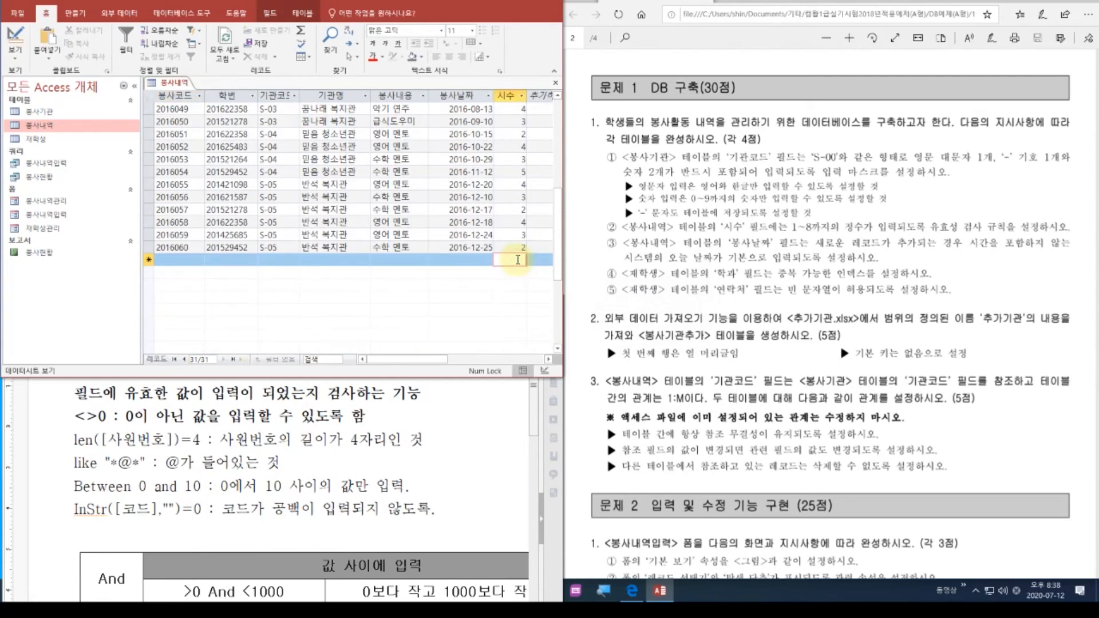
text(10)
key(Return)
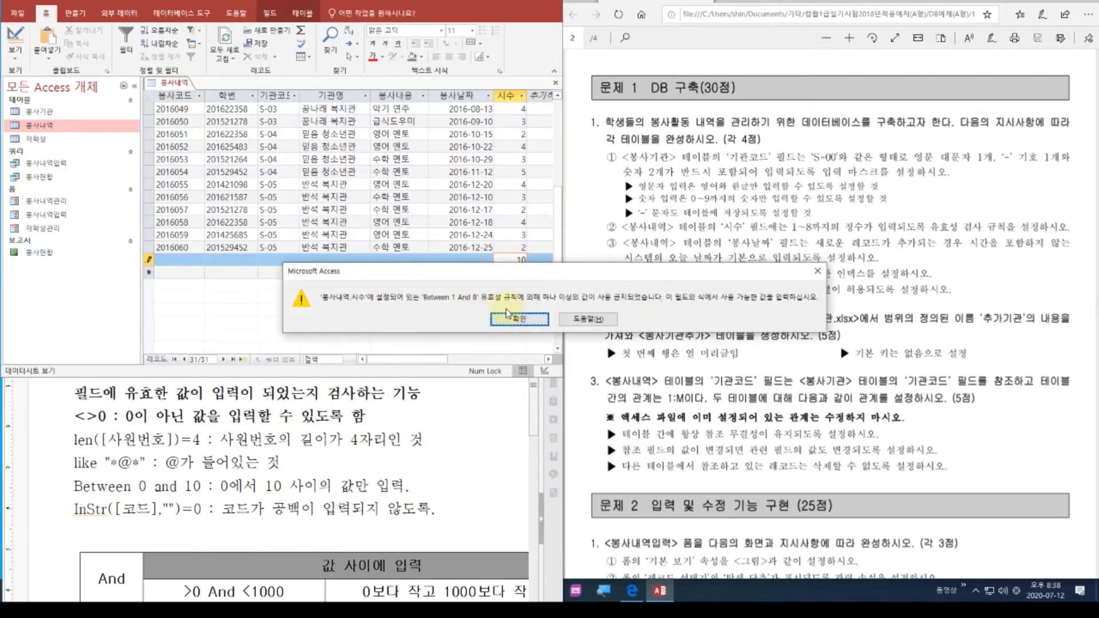
click(816, 271)
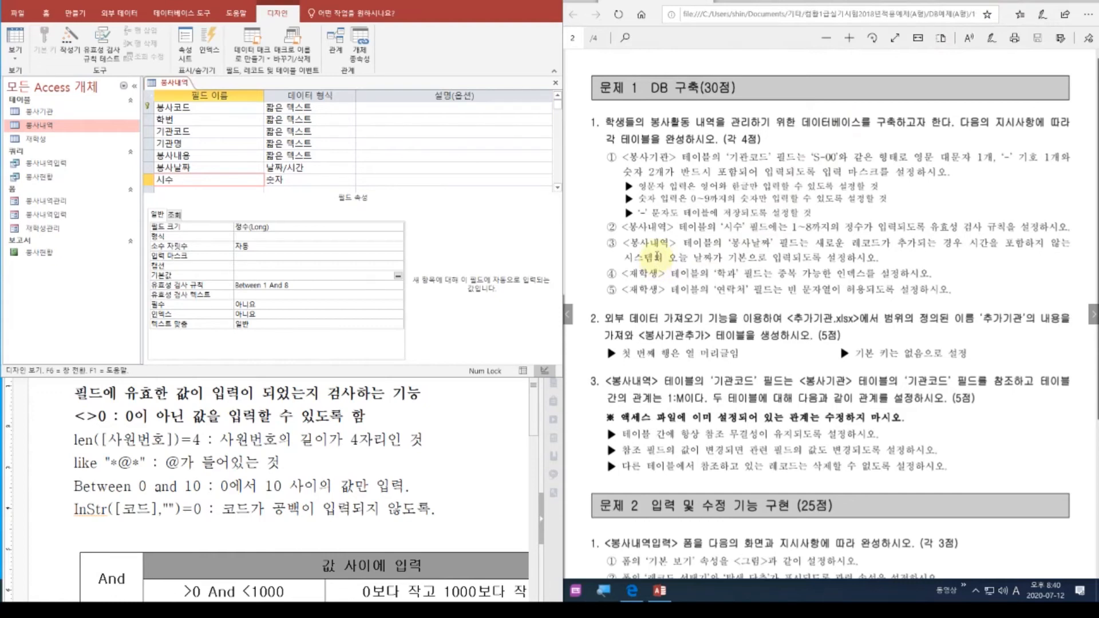
Set the 기본값 property of the 봉사날짜 field to date().
click(218, 168)
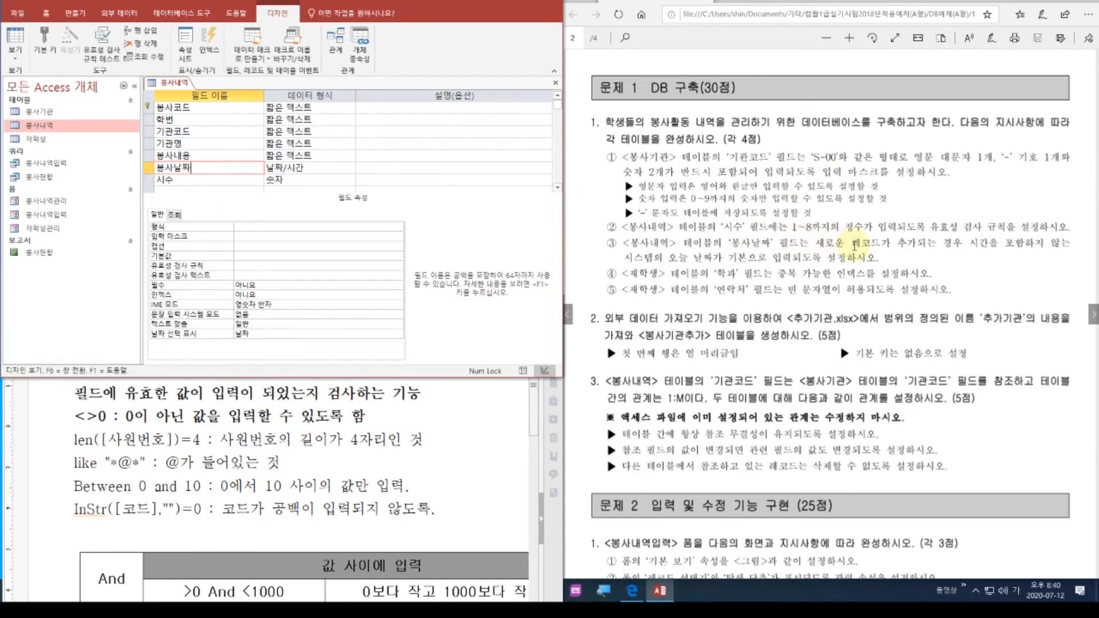
click(244, 257)
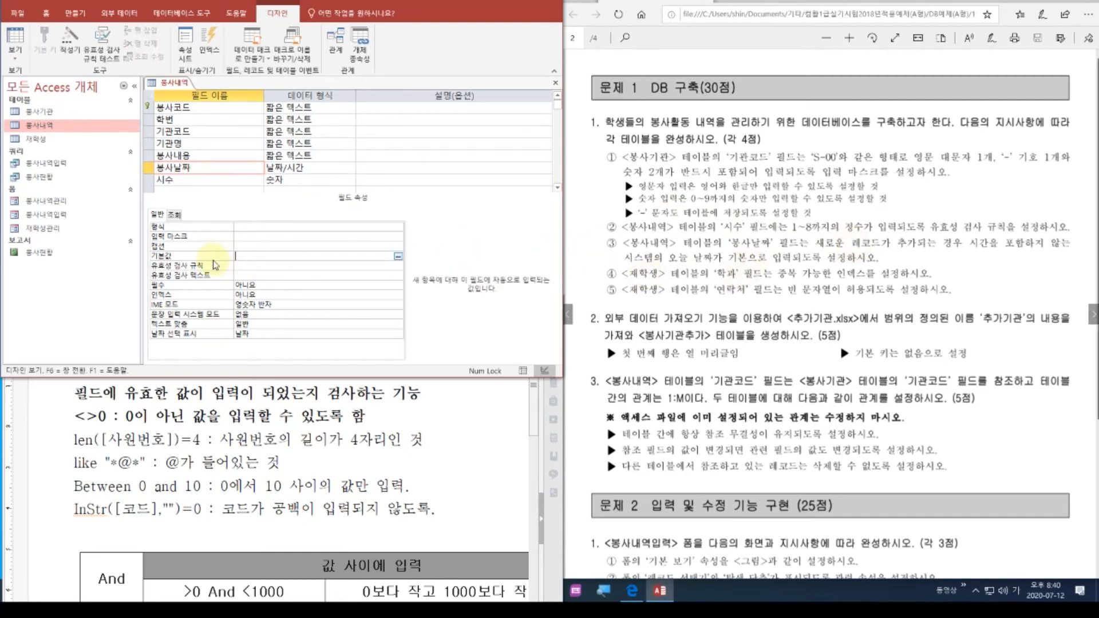
text(ㅇ)
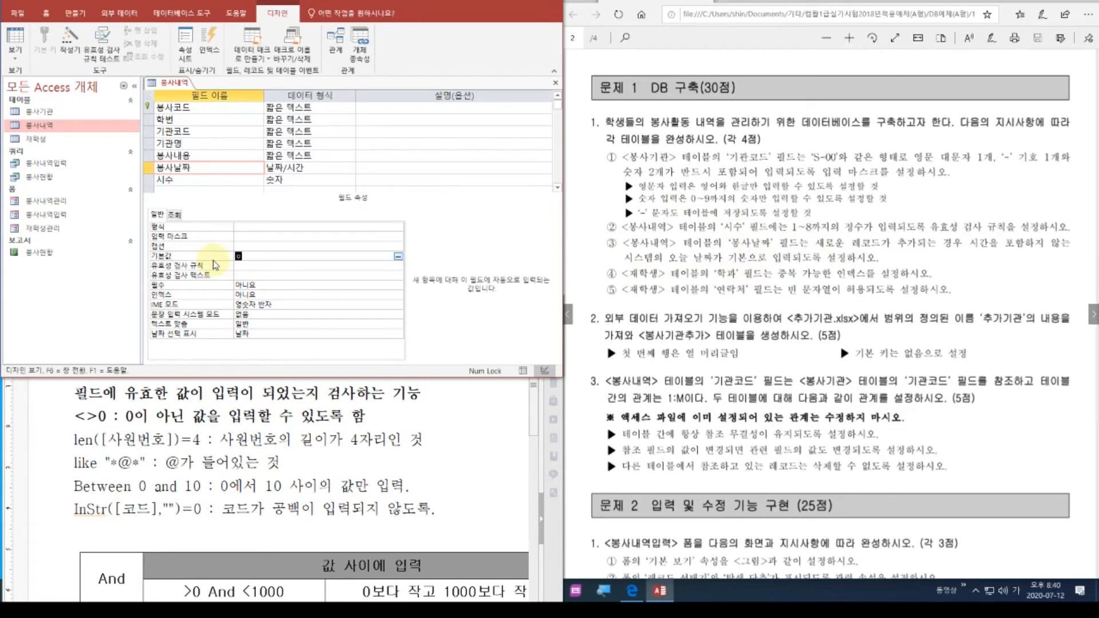
key(BackSpace)
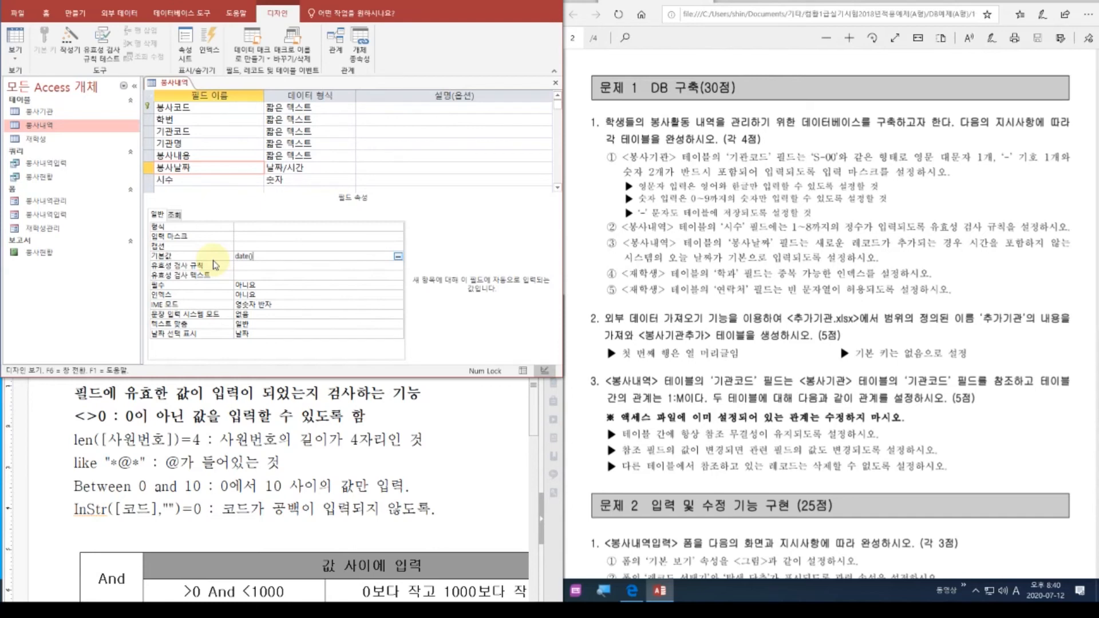
text(date())
click(236, 246)
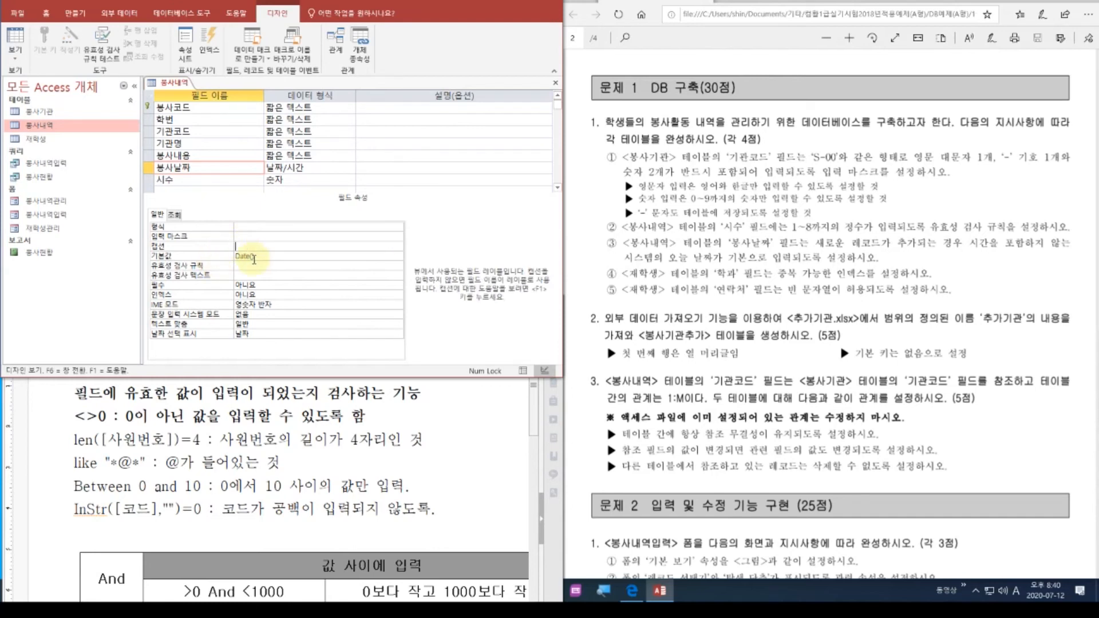
Save the design changes and check the default 봉사날짜 value in the new-record row of the datasheet.
click(15, 39)
click(515, 323)
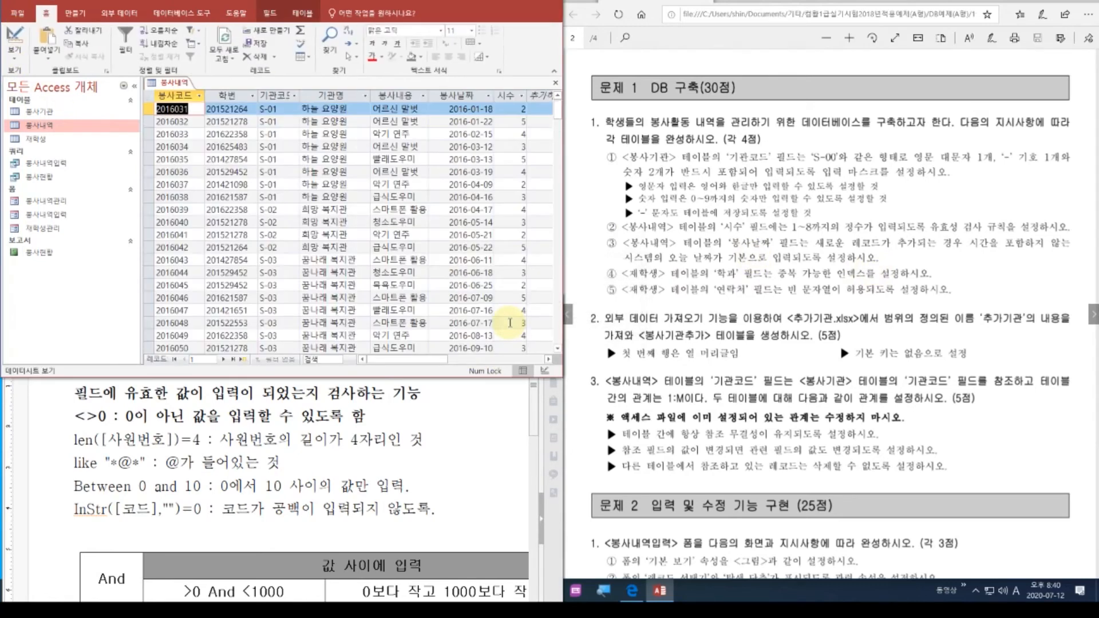
scroll(460, 297, down, 6)
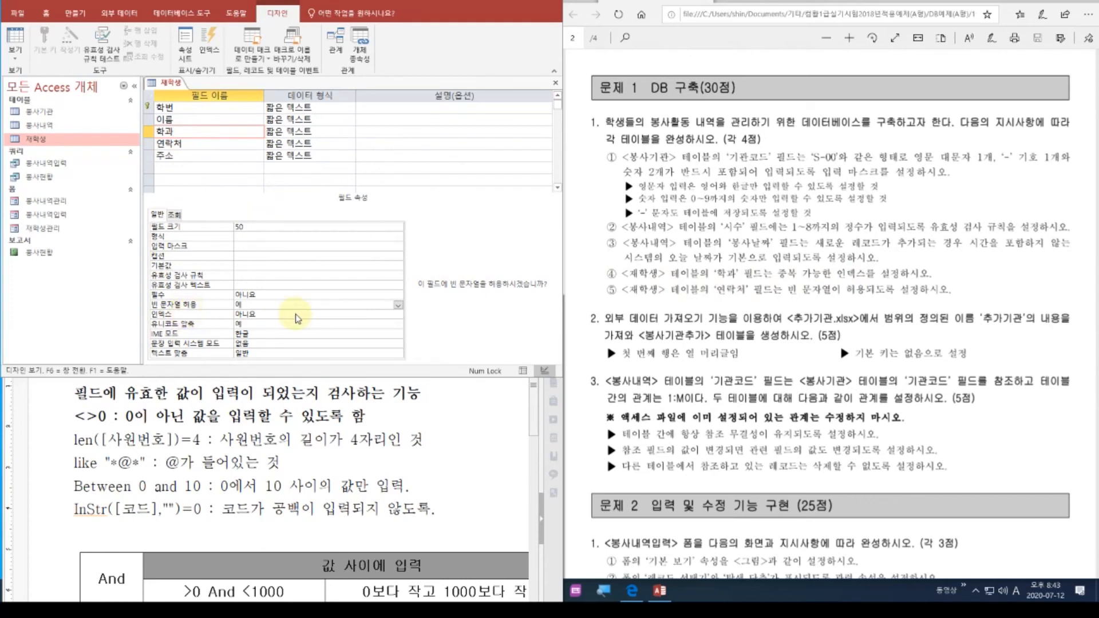
Set the 인덱스 property of the 학과 field in the 재학생 table to 예(중복 가능).
click(368, 314)
click(397, 314)
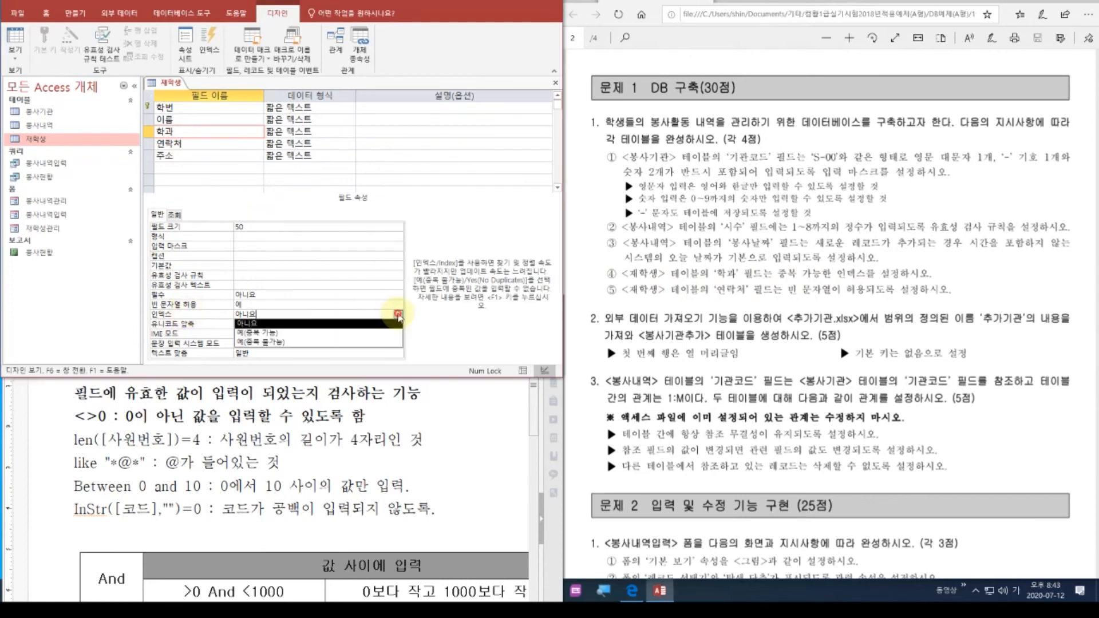
click(261, 332)
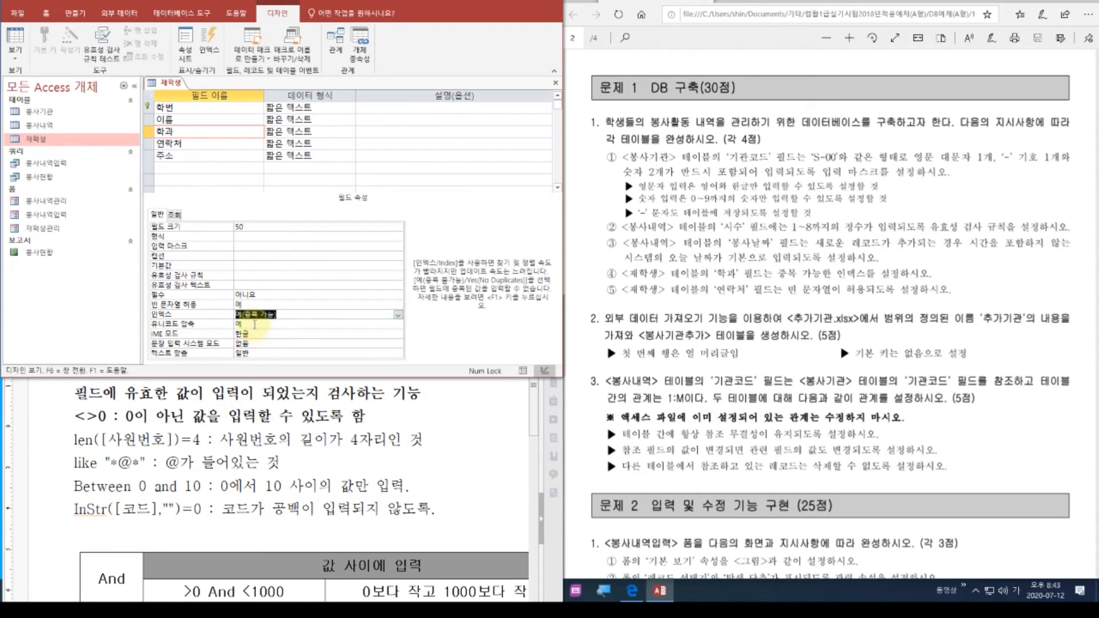
Set the 빈 문자열 허용 property of the 연락처 field in the 재학생 table to 예.
click(201, 147)
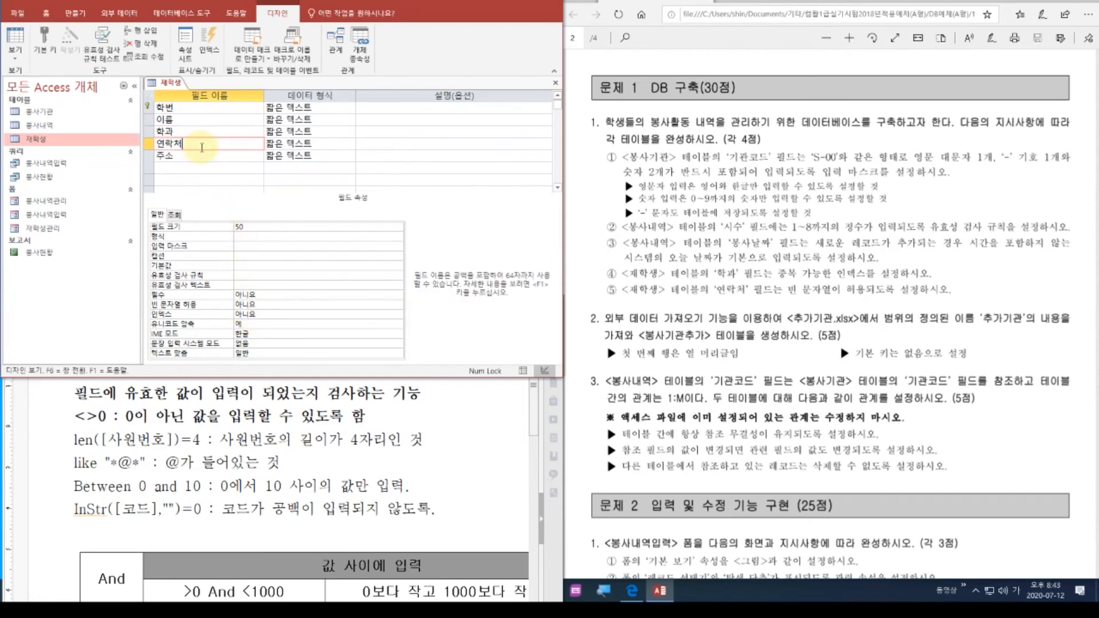
click(252, 305)
click(398, 306)
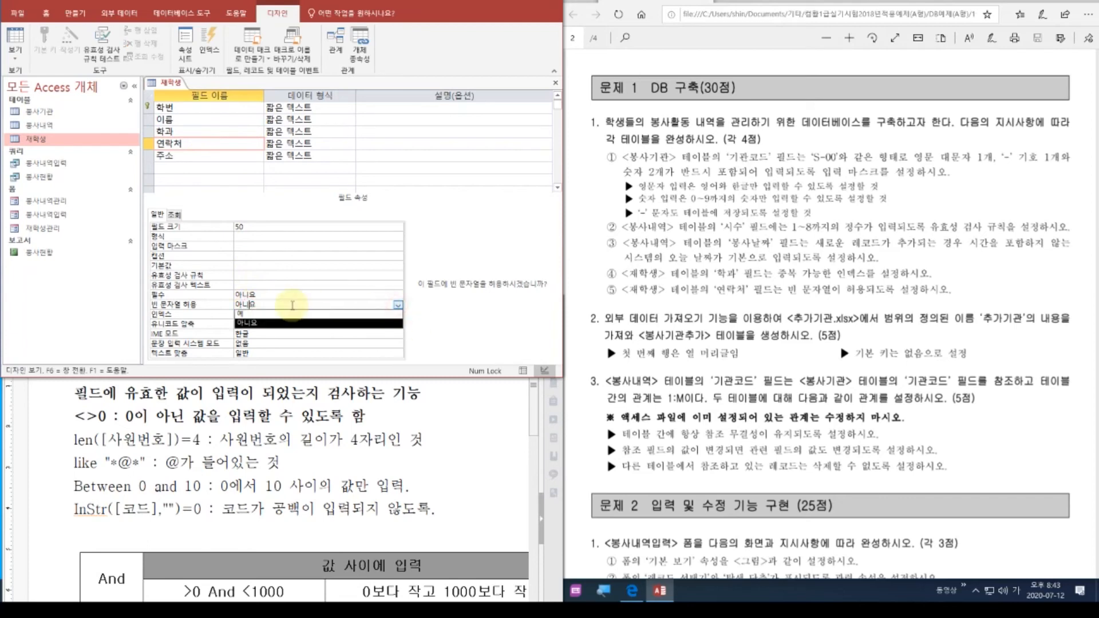
click(284, 316)
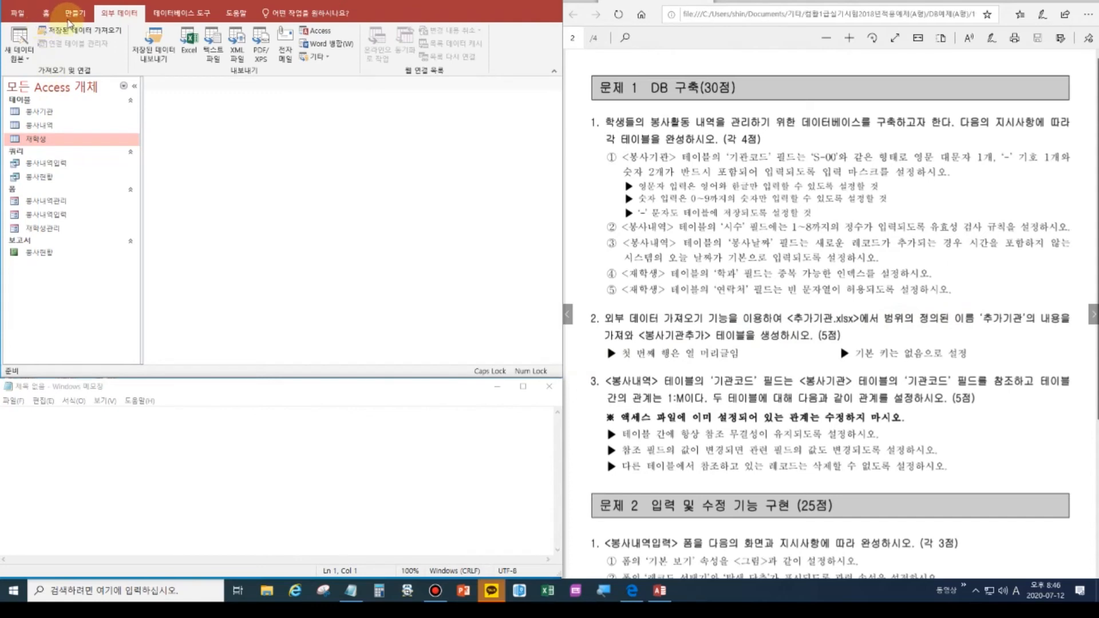
Start importing the Excel file 추가기관.xlsx from C:\DB as a new table in the current database.
click(27, 61)
click(27, 61)
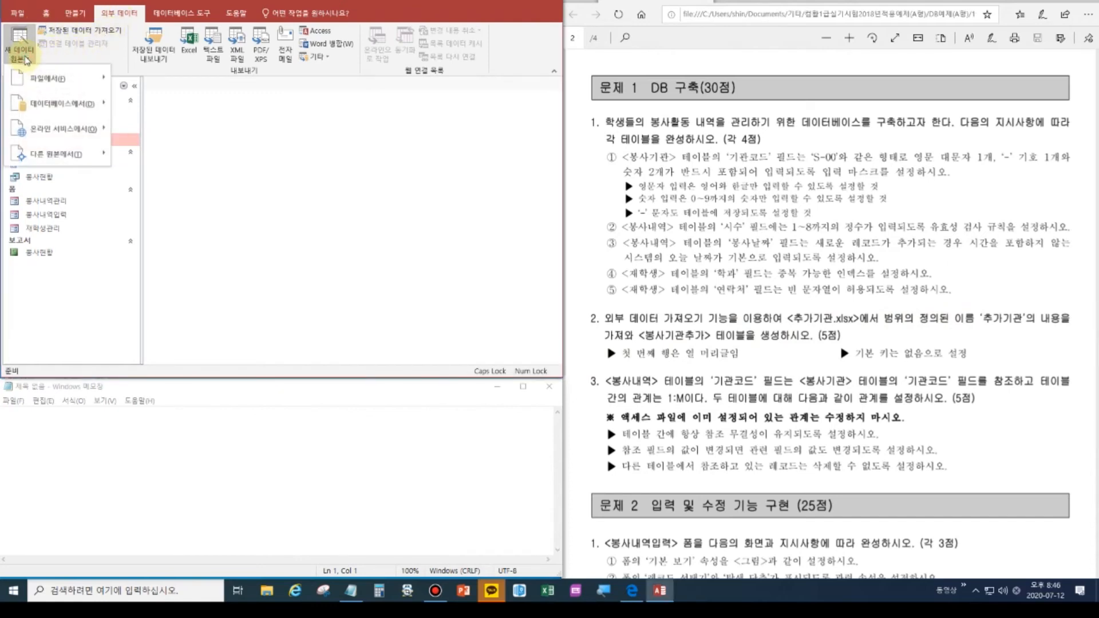
mouse_move(50, 83)
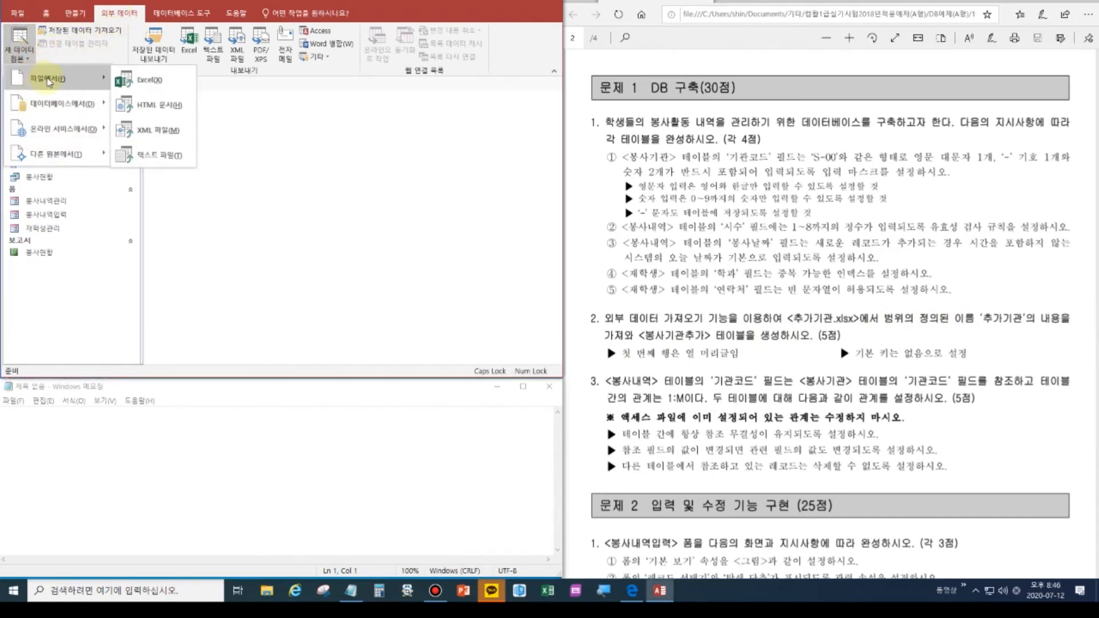
click(149, 81)
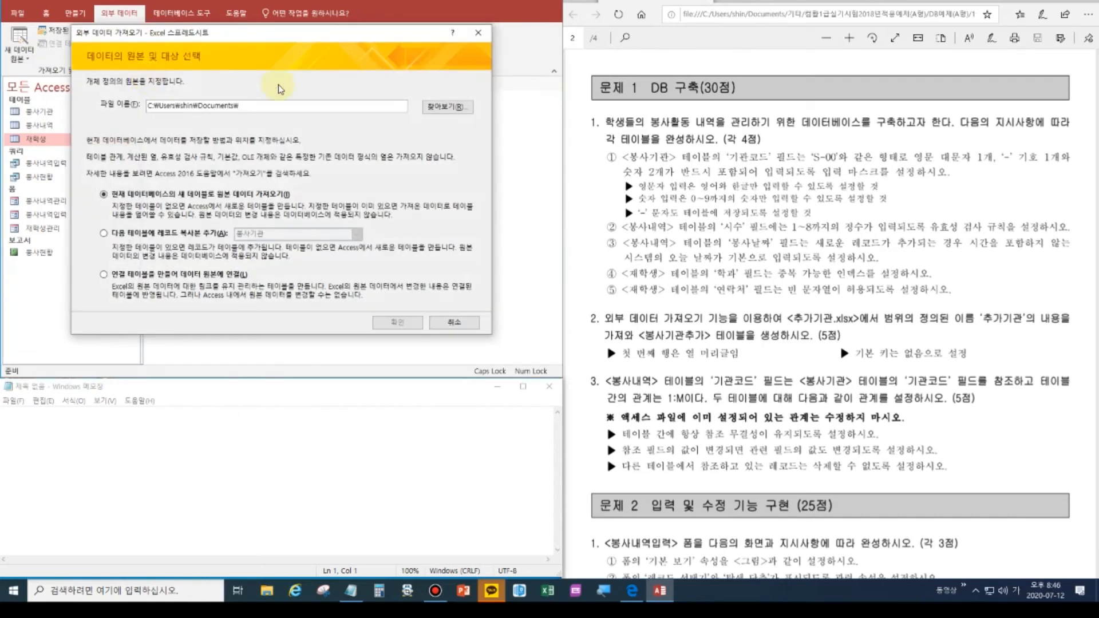
click(435, 109)
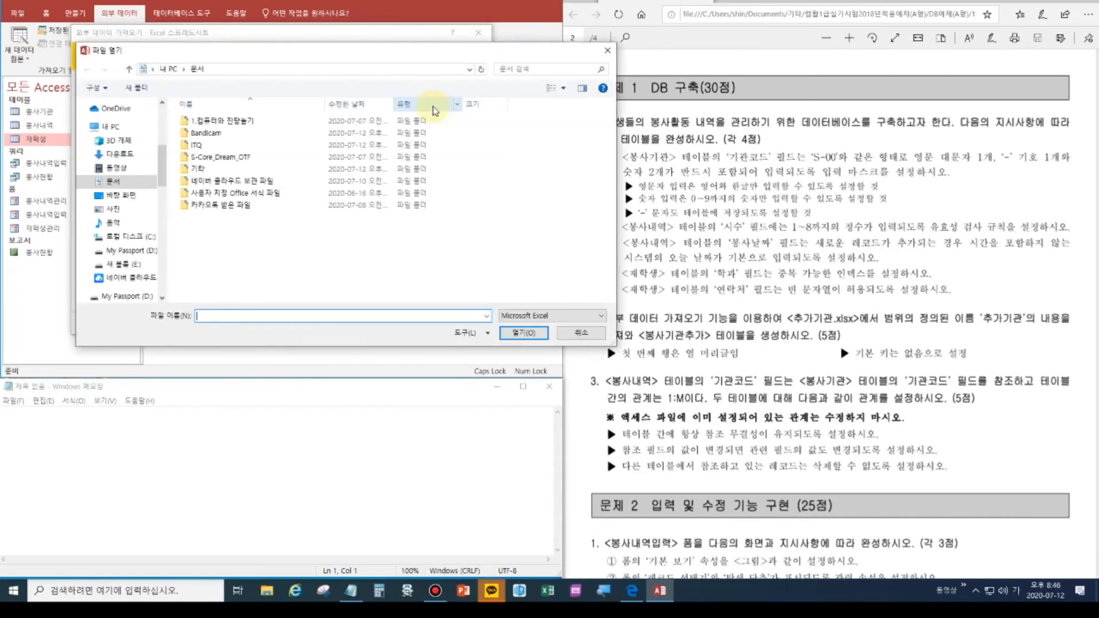
click(147, 237)
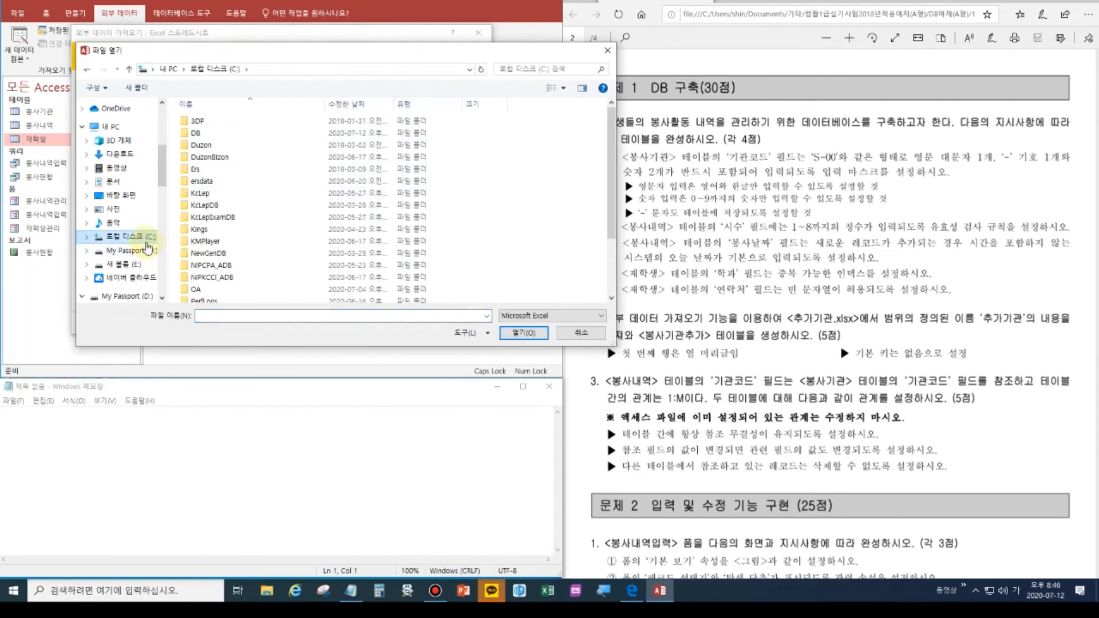
click(201, 136)
double_click(202, 136)
click(208, 123)
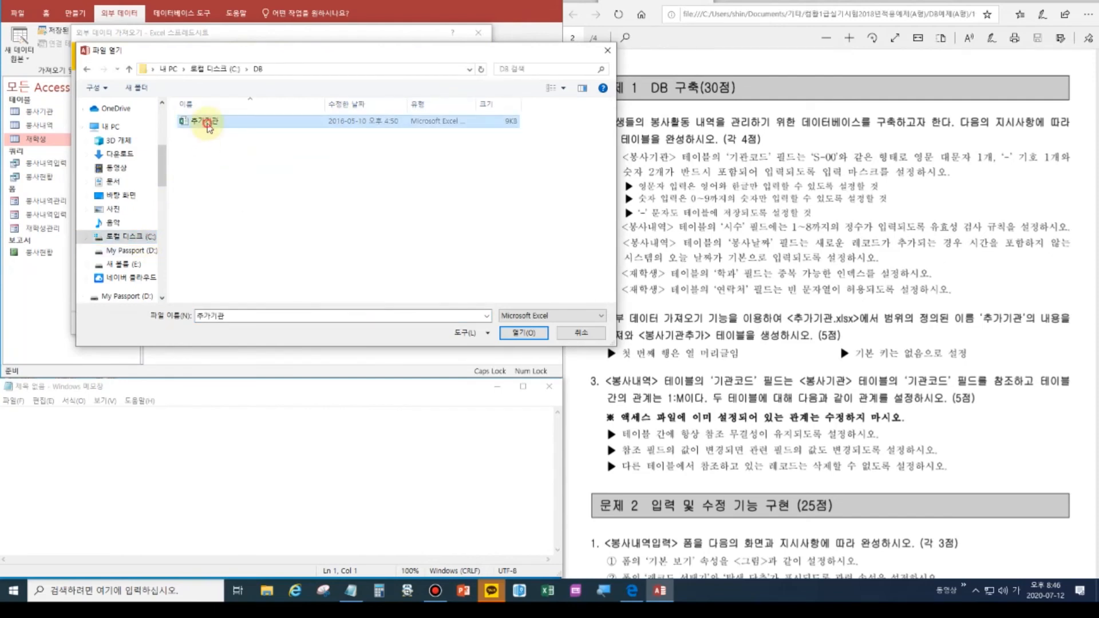
click(522, 332)
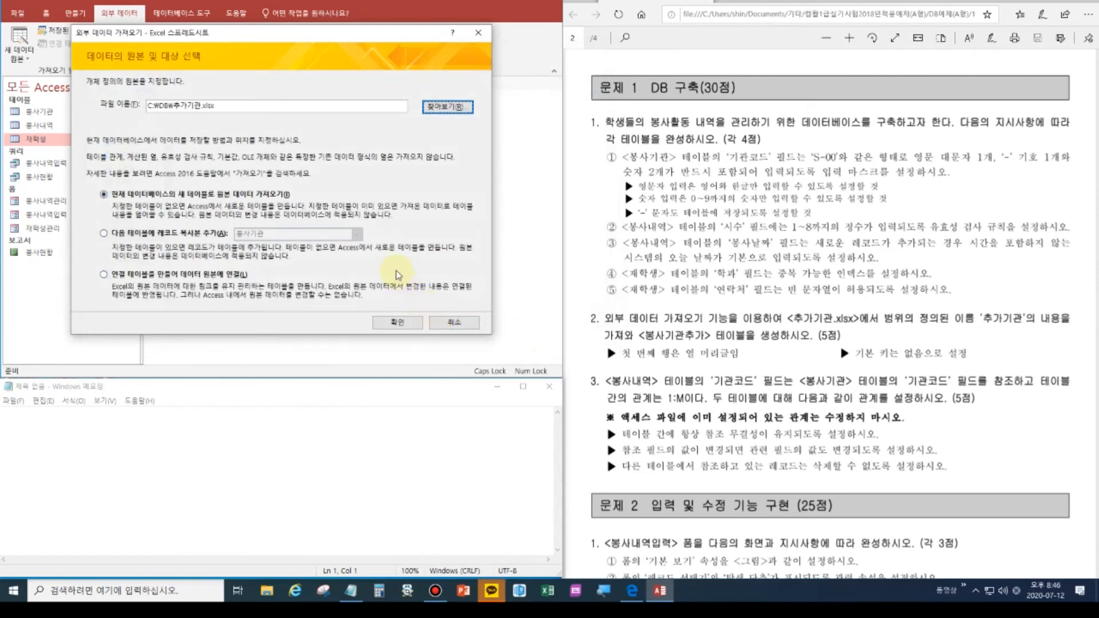
click(1033, 3)
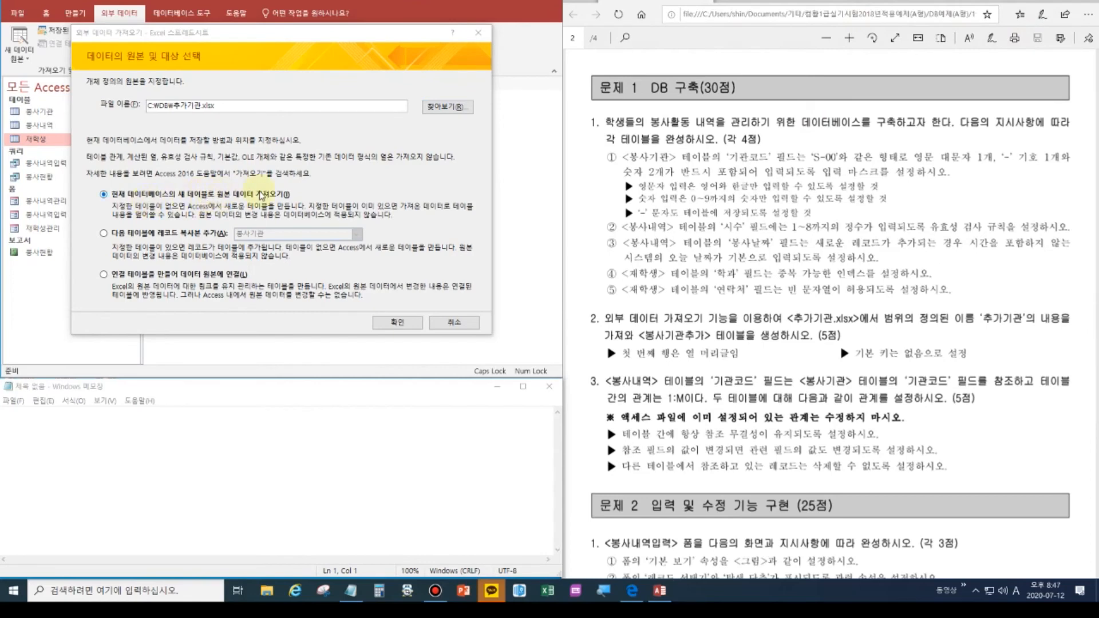
click(380, 324)
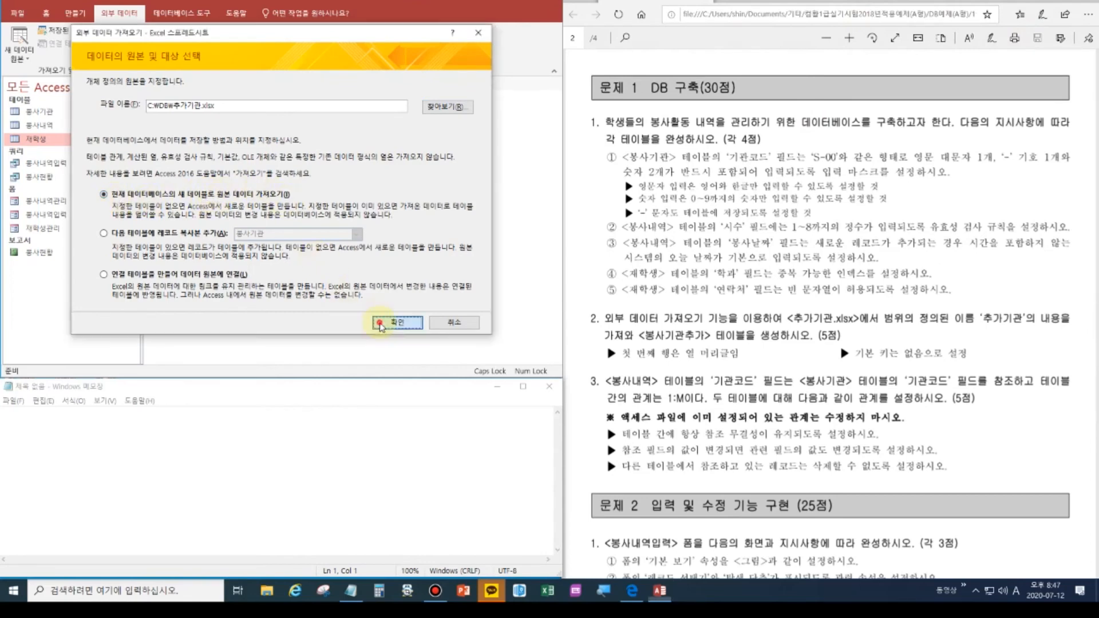
Preview the workbook's sheets, choose Sheet1 as the import source, and treat its first row as column headings.
click(288, 274)
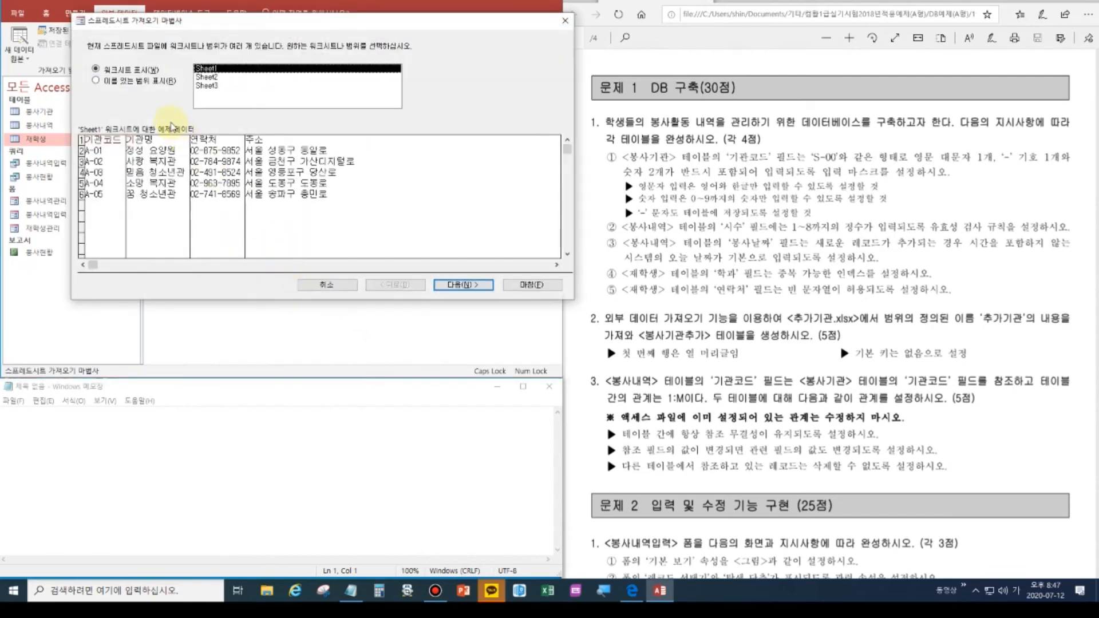
click(207, 77)
click(209, 86)
click(207, 68)
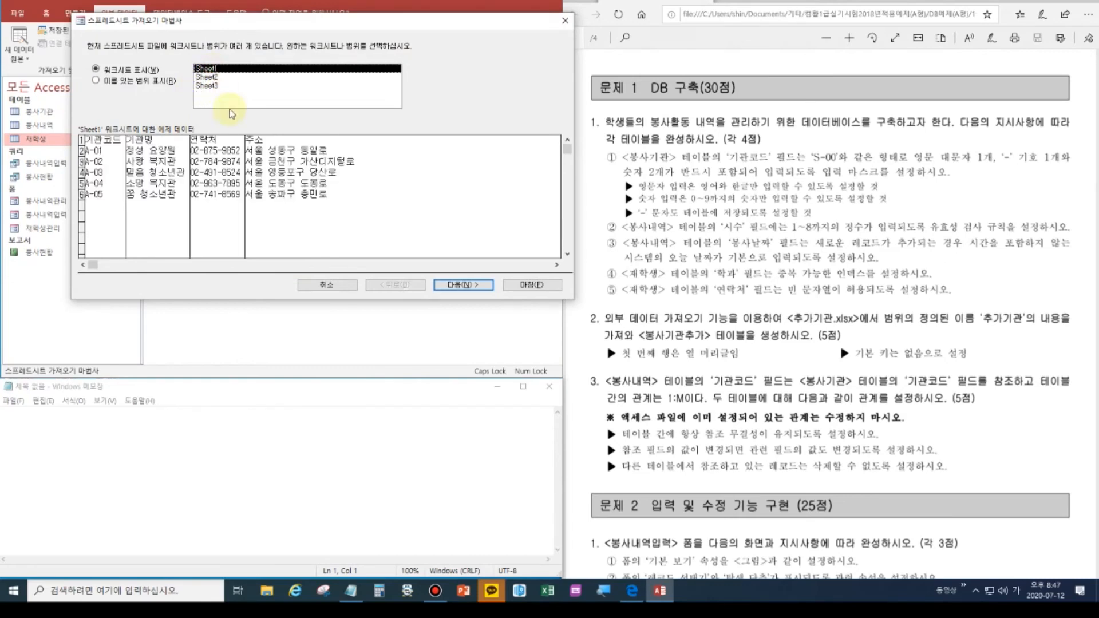
click(445, 284)
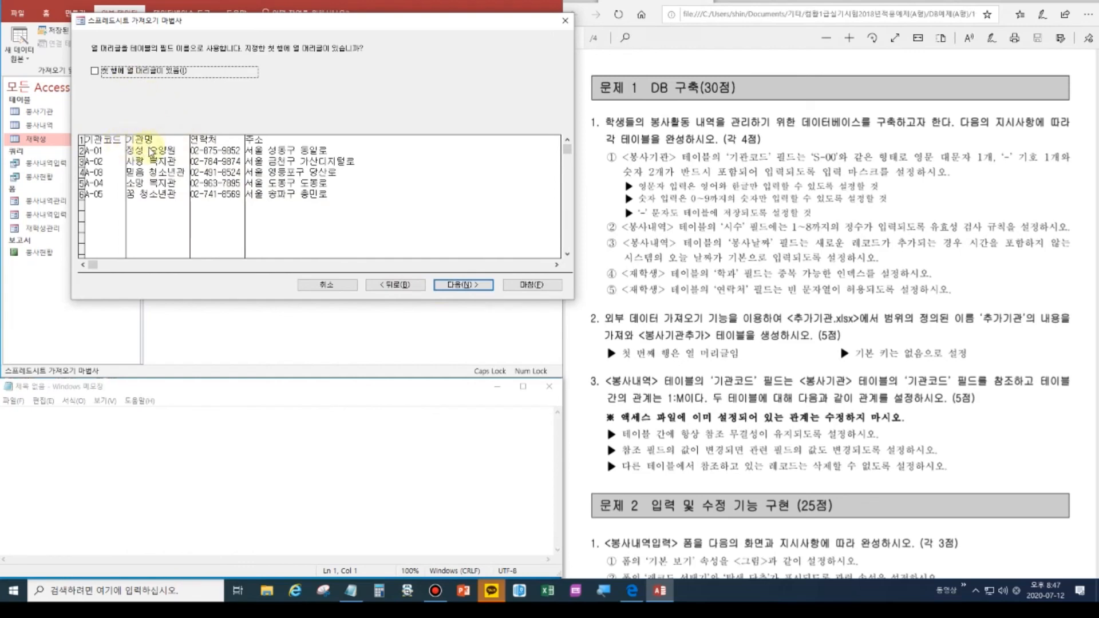
click(95, 71)
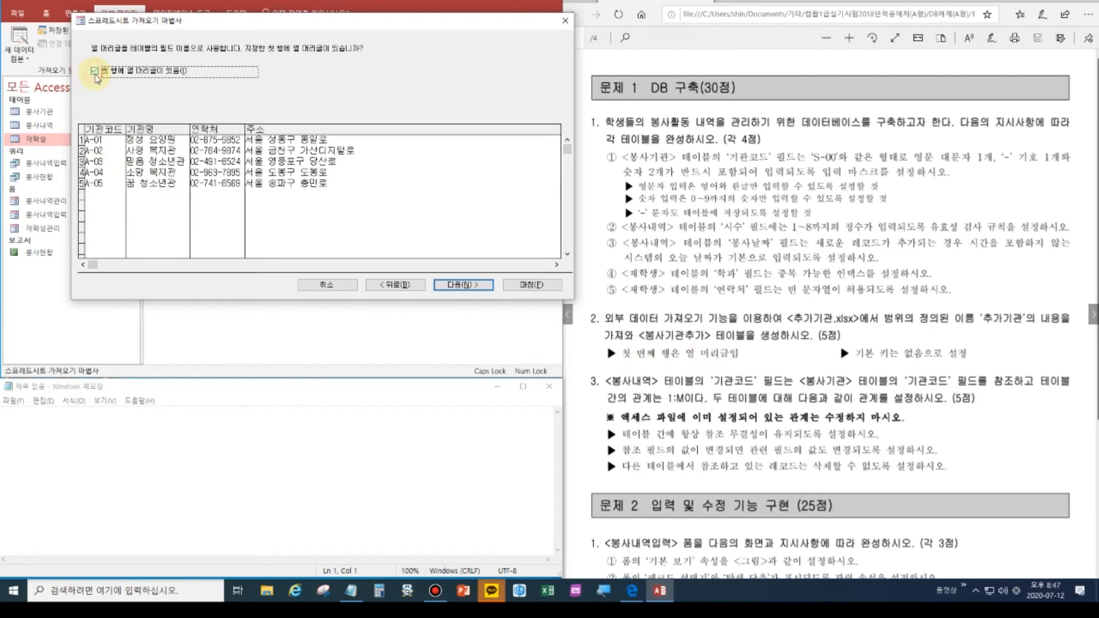
Keep the default field options for the imported data and set the new table to have no primary key.
click(478, 285)
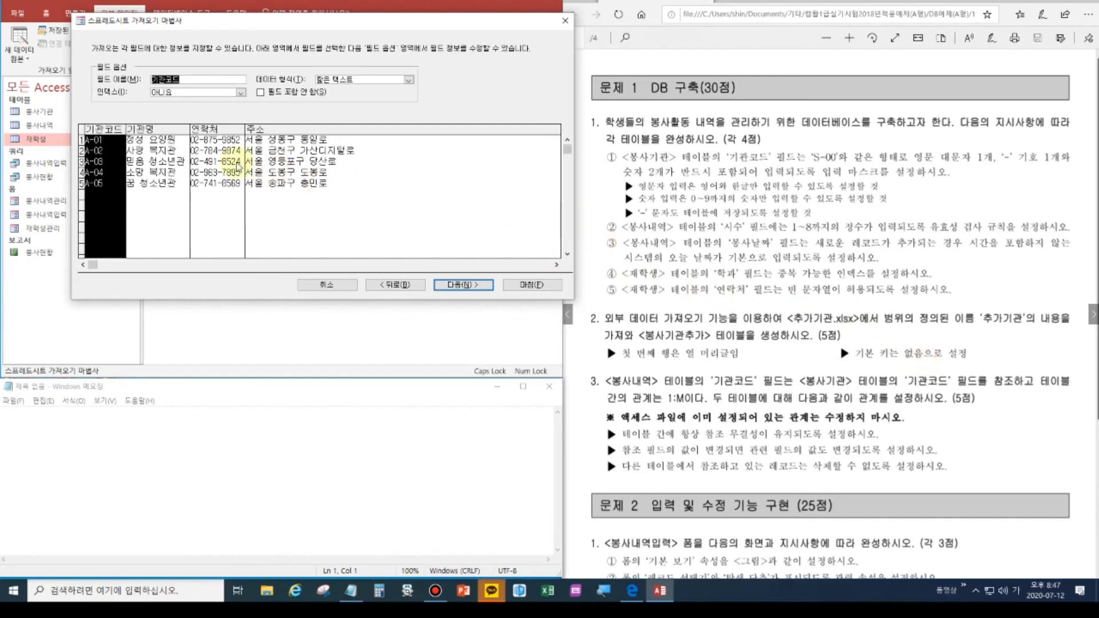
click(441, 292)
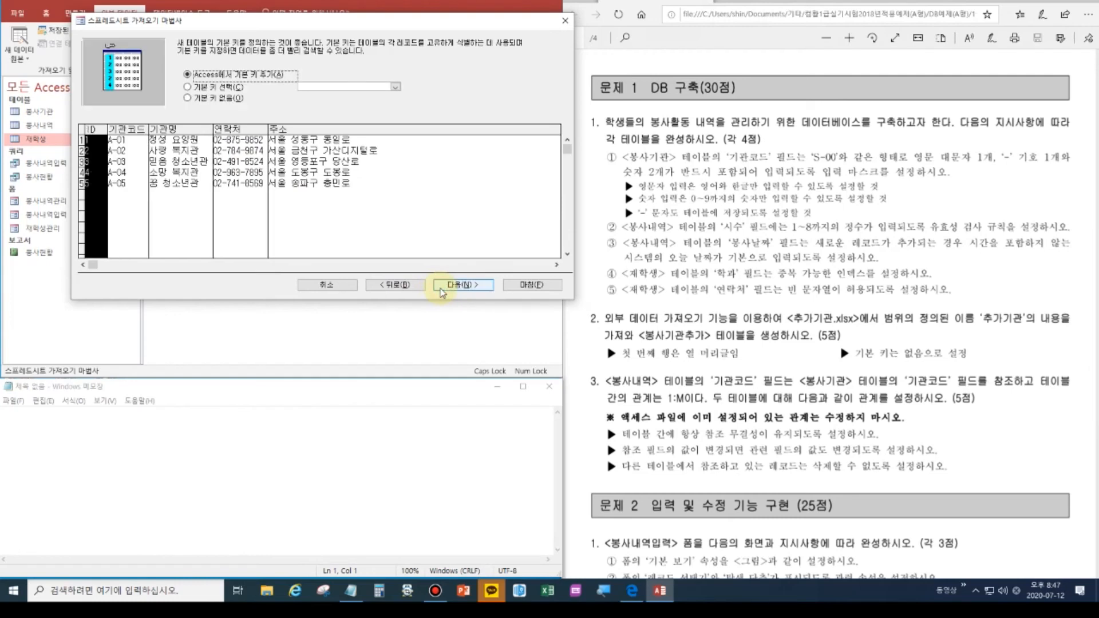
click(228, 102)
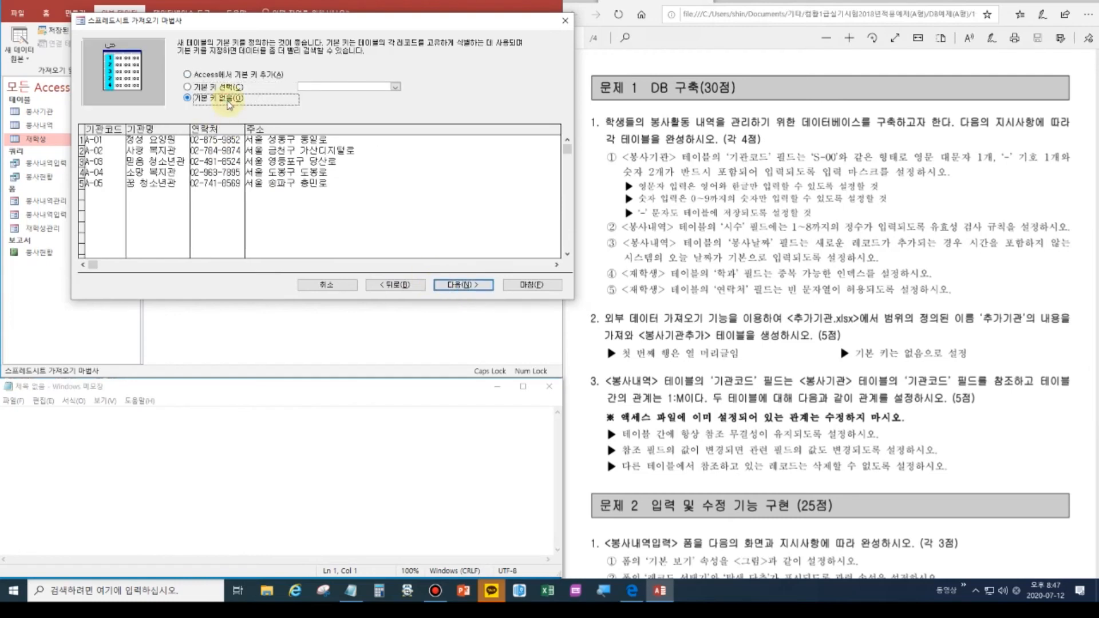
click(463, 285)
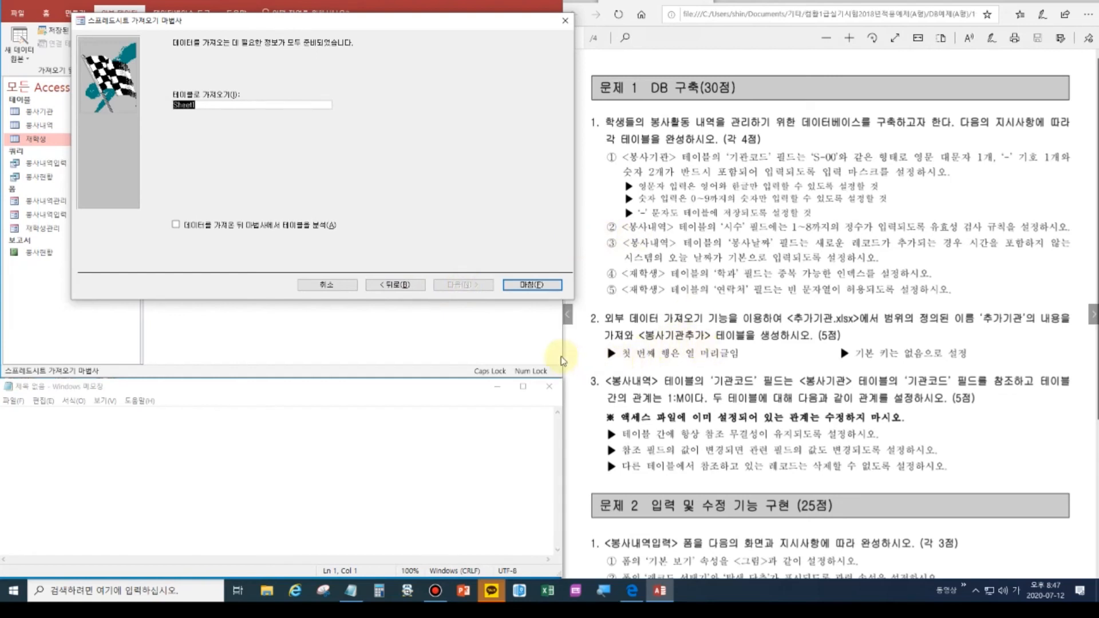
Name the imported table 봉사기관추가 and finish the import without saving the import steps.
text(ㅂ)
text(봉사기관추가)
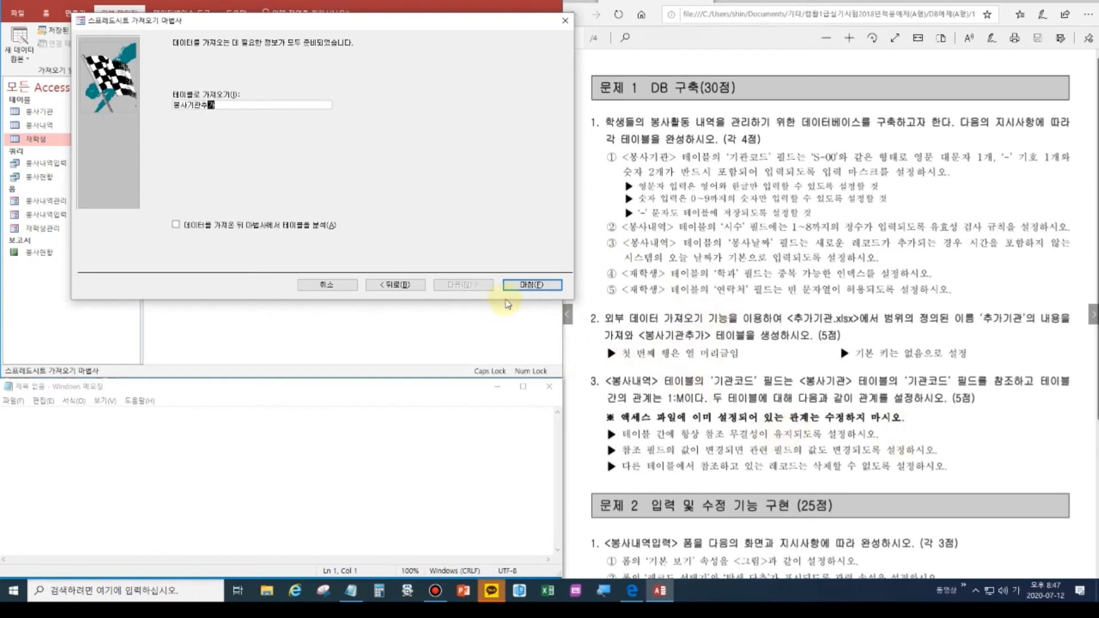
click(517, 284)
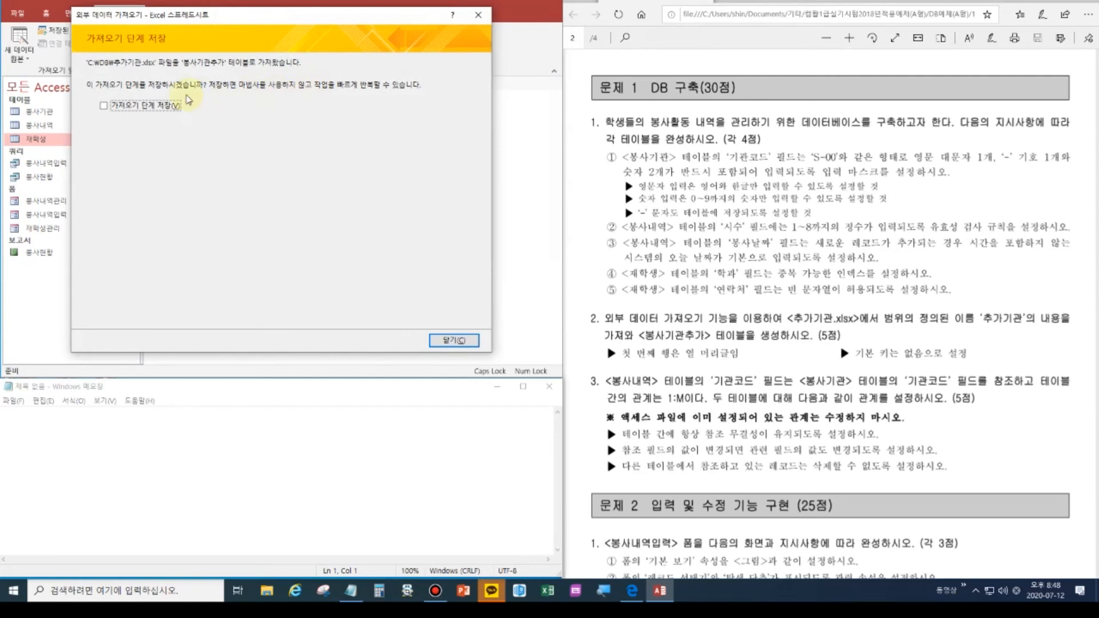
click(449, 341)
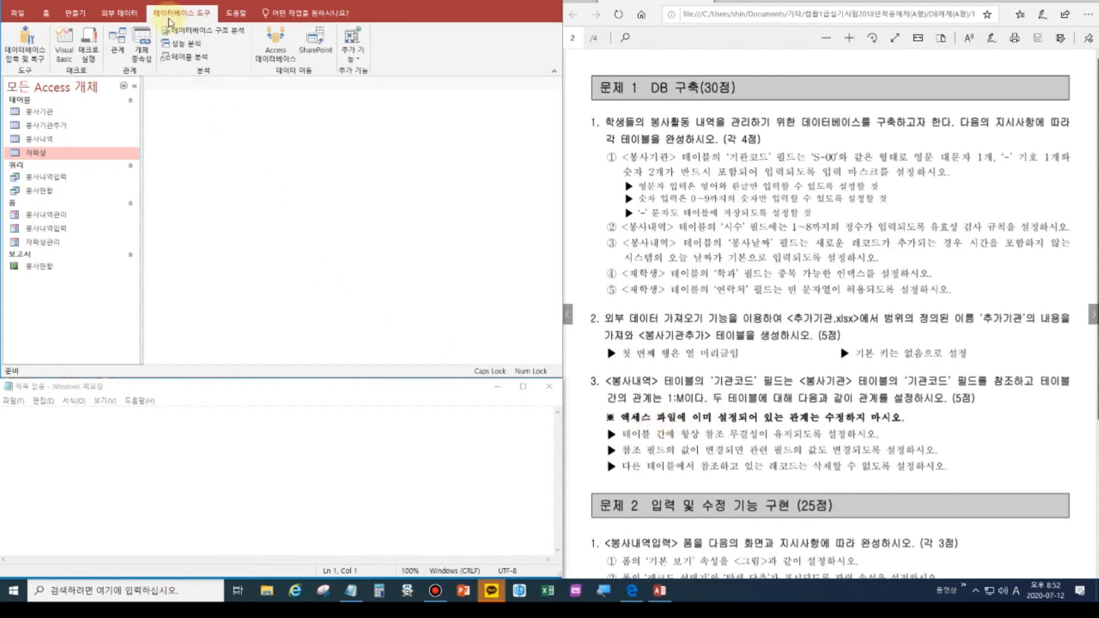
Open the database relationships and add the 봉사기관 and 봉사내역 tables to the layout.
click(118, 45)
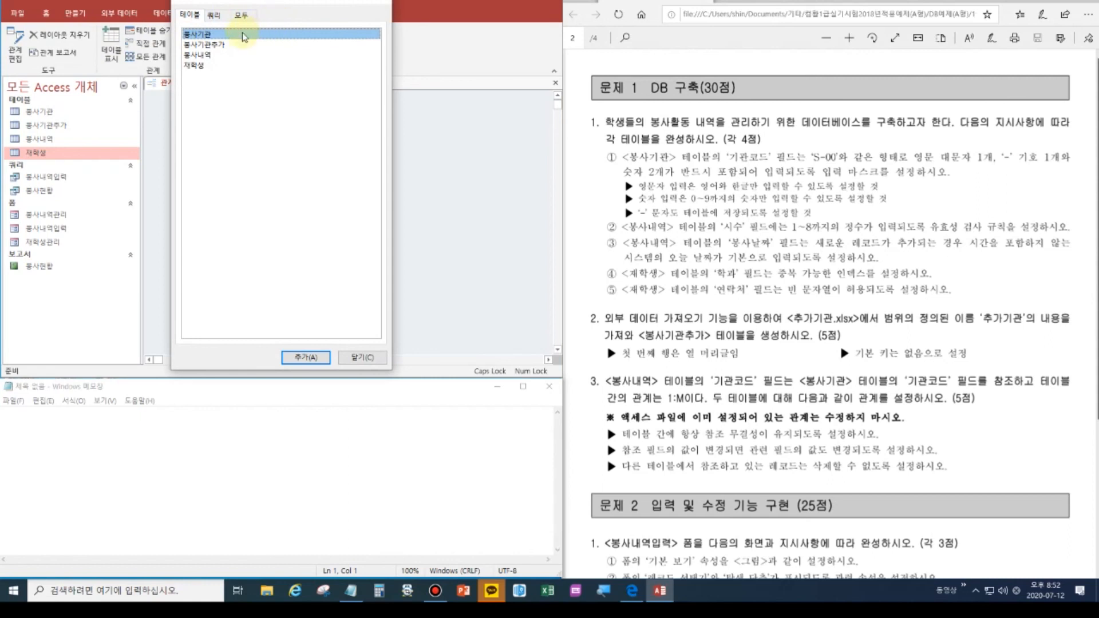
click(210, 54)
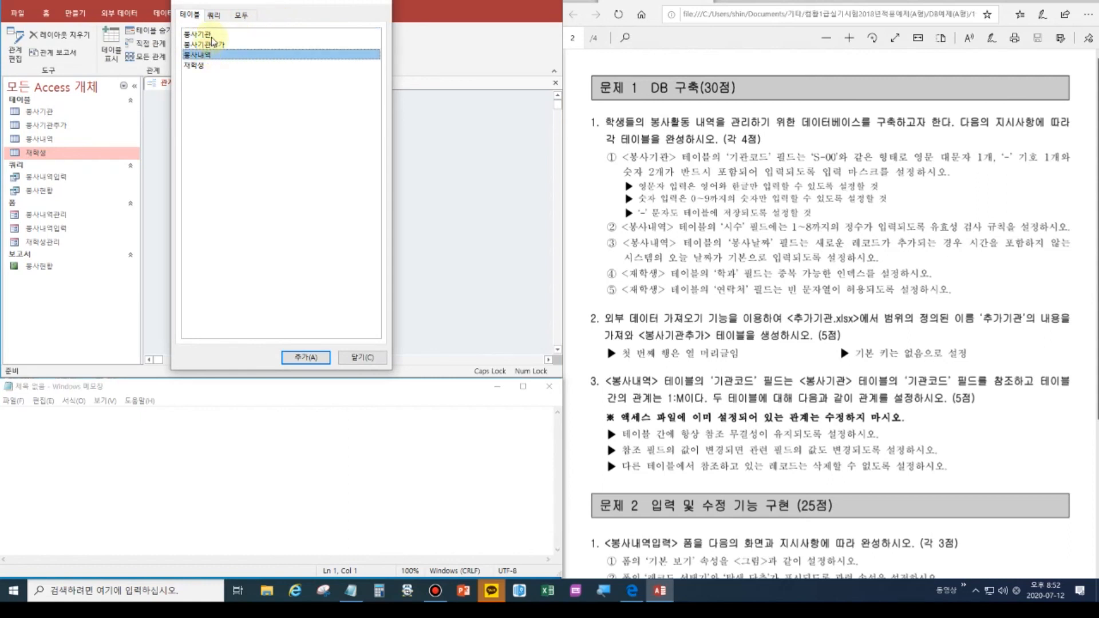
ctrl+click(209, 35)
drag(217, 11, 401, 63)
click(505, 420)
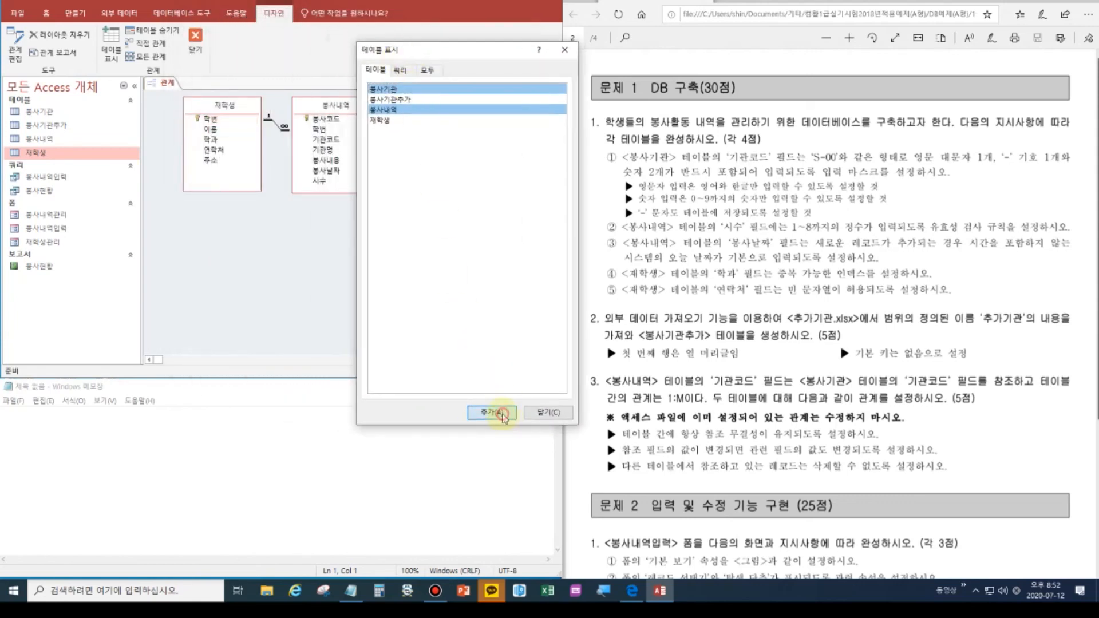
drag(457, 50, 251, 180)
click(342, 543)
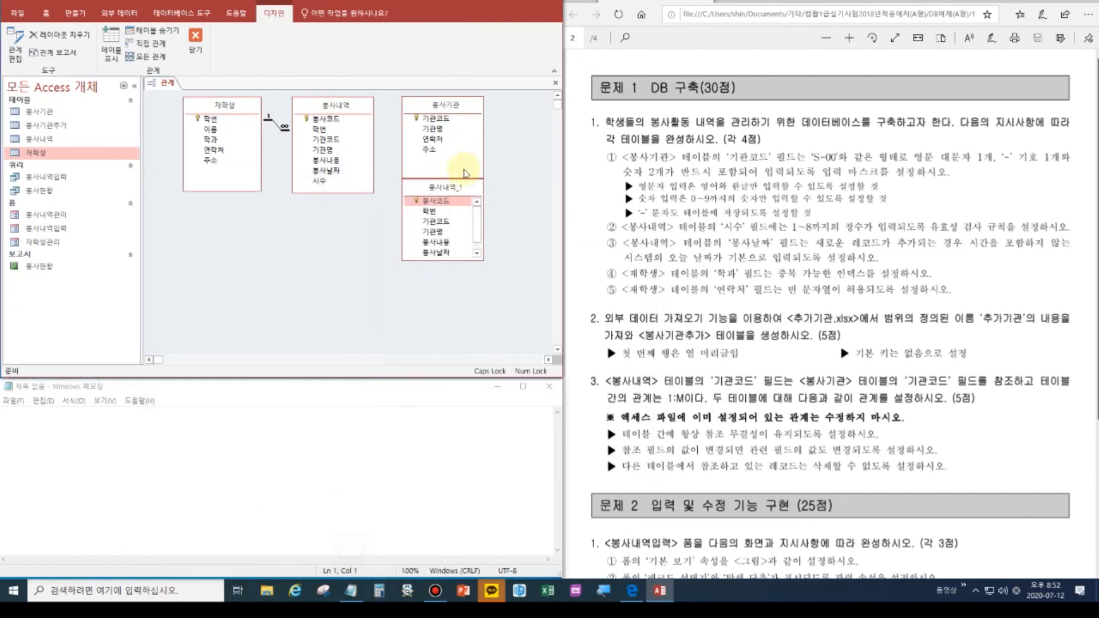
Arrange the duplicate 봉사내역 table and the 봉사기관 table side by side below the existing related tables.
click(440, 109)
drag(441, 107, 234, 218)
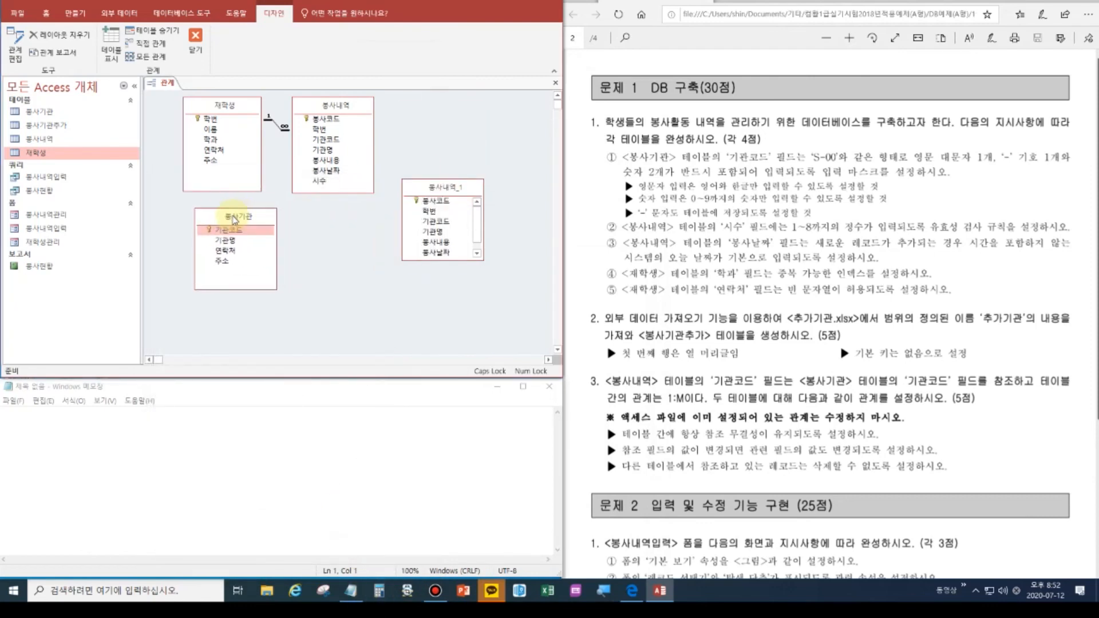
drag(452, 187, 335, 239)
drag(246, 222, 469, 239)
drag(334, 242, 242, 225)
drag(434, 235, 322, 224)
click(1028, 1)
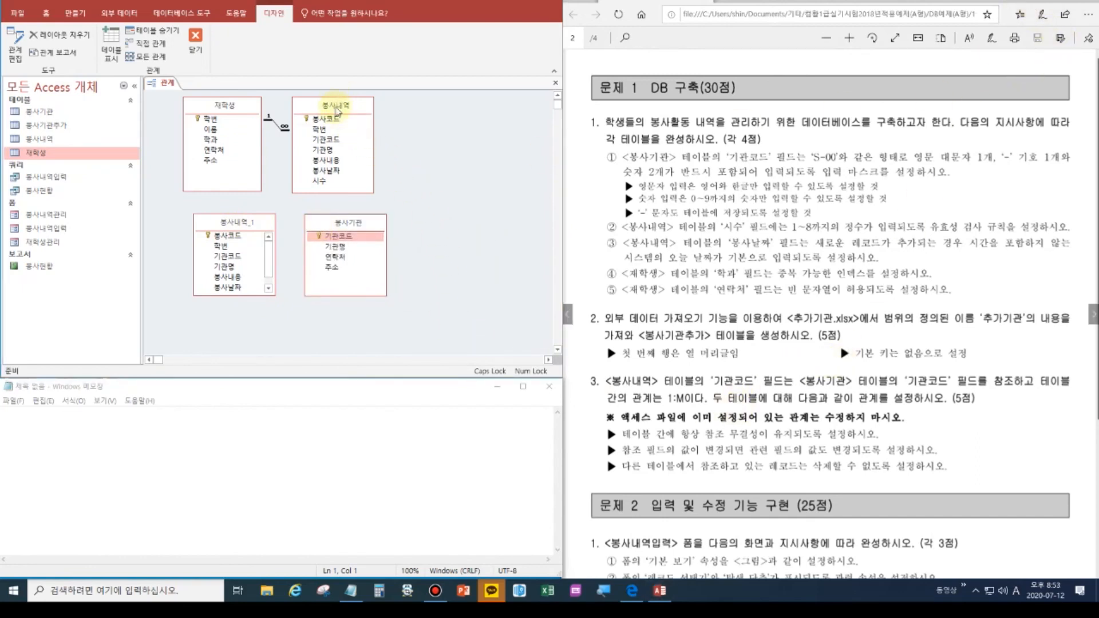
Hide the duplicate 봉사내역_1 table from the relationships layout and place 봉사기관 beside the original 봉사내역 table.
click(253, 226)
right_click(252, 226)
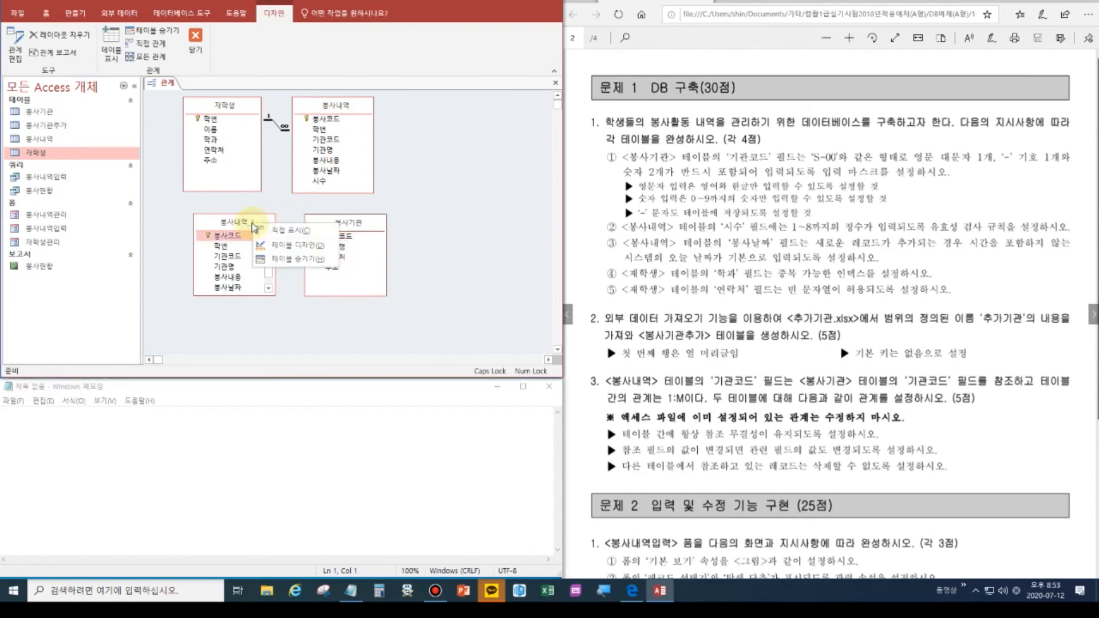
click(293, 261)
drag(346, 229, 447, 112)
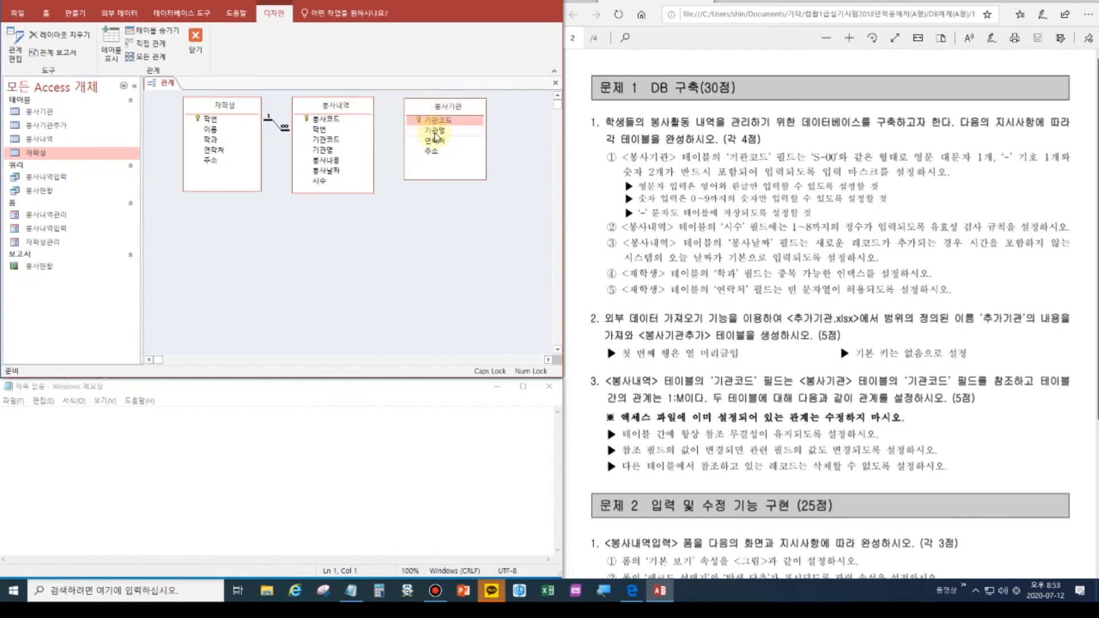
Relate 봉사내역 to 봉사기관 on 기관코드, enforcing referential integrity and cascading updates to related fields, without cascading deletes.
mouse_move(436, 136)
mouse_down()
mouse_move(344, 163)
mouse_move(338, 140)
mouse_move(366, 145)
mouse_move(425, 122)
mouse_up()
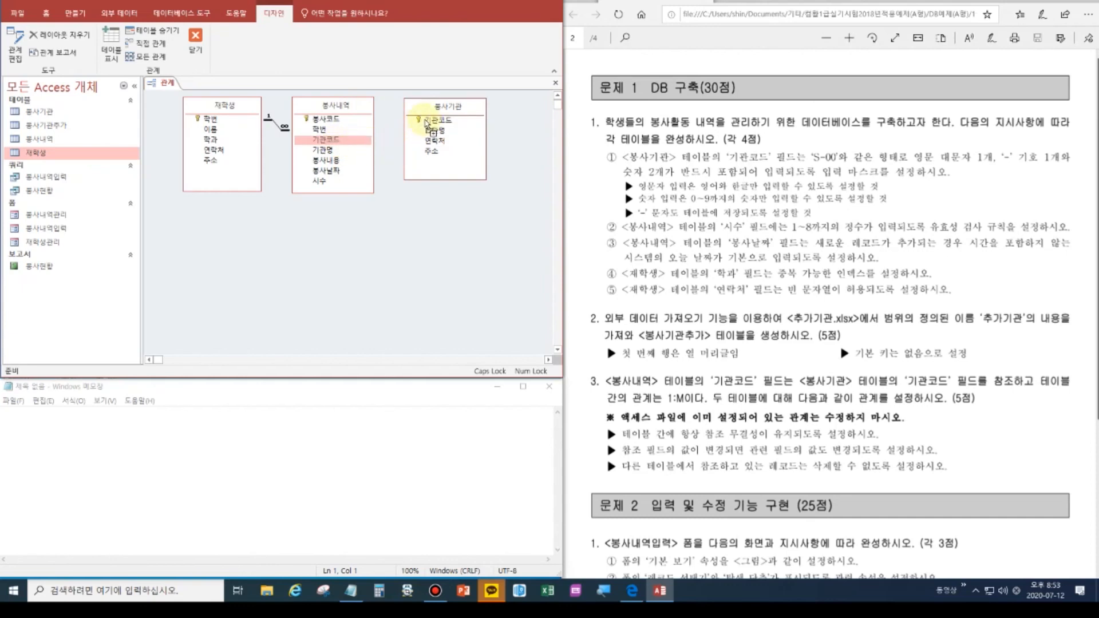
drag(427, 123, 426, 123)
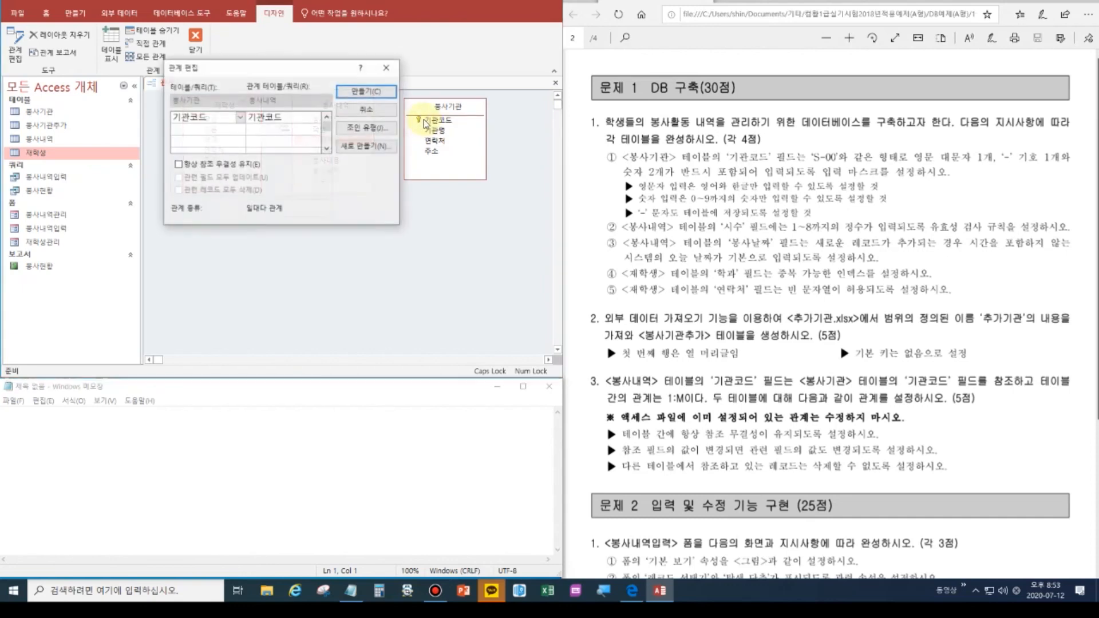
drag(290, 74, 333, 210)
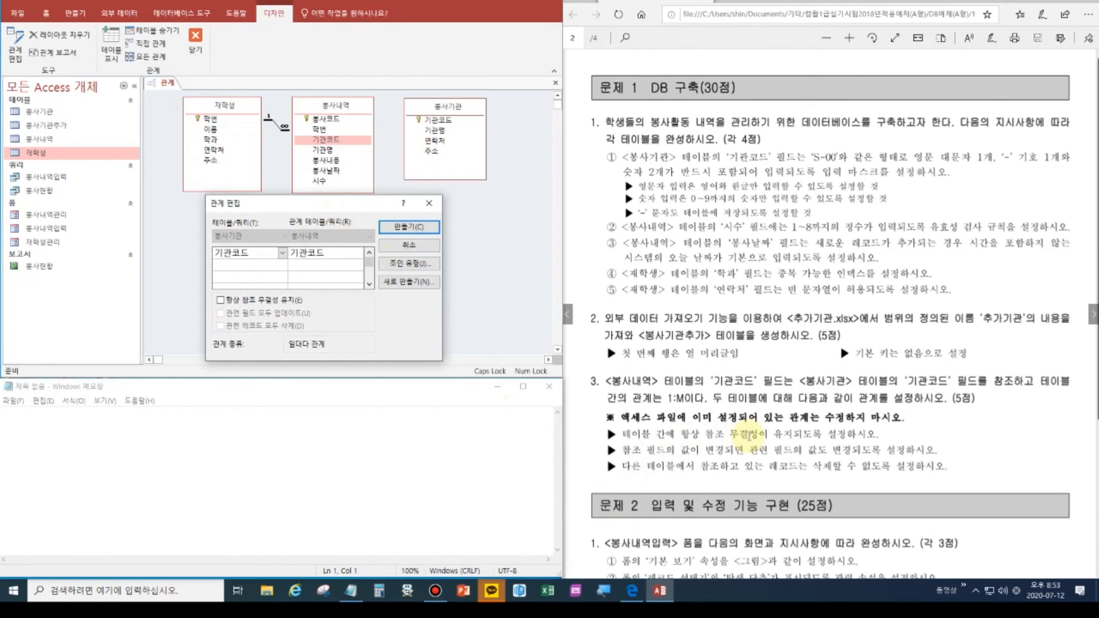
click(221, 301)
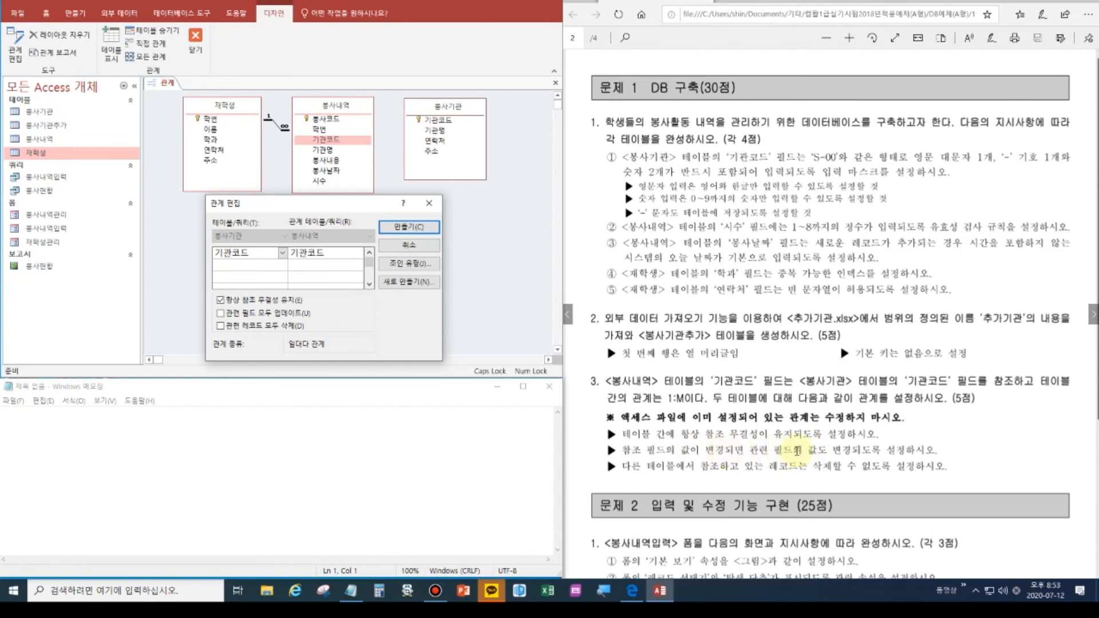
click(221, 313)
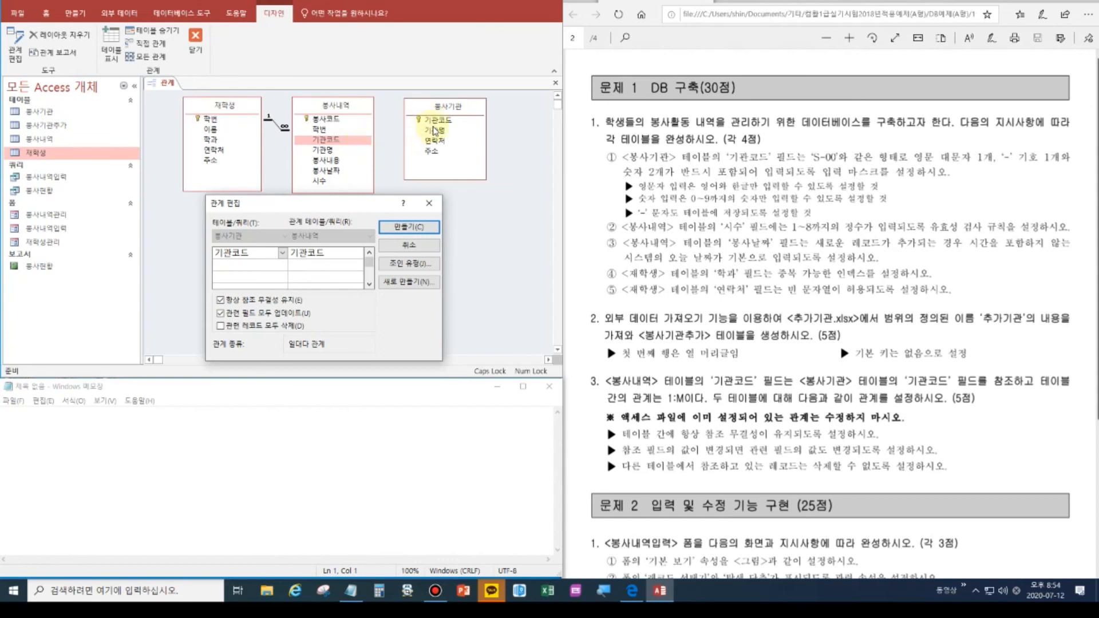
click(408, 228)
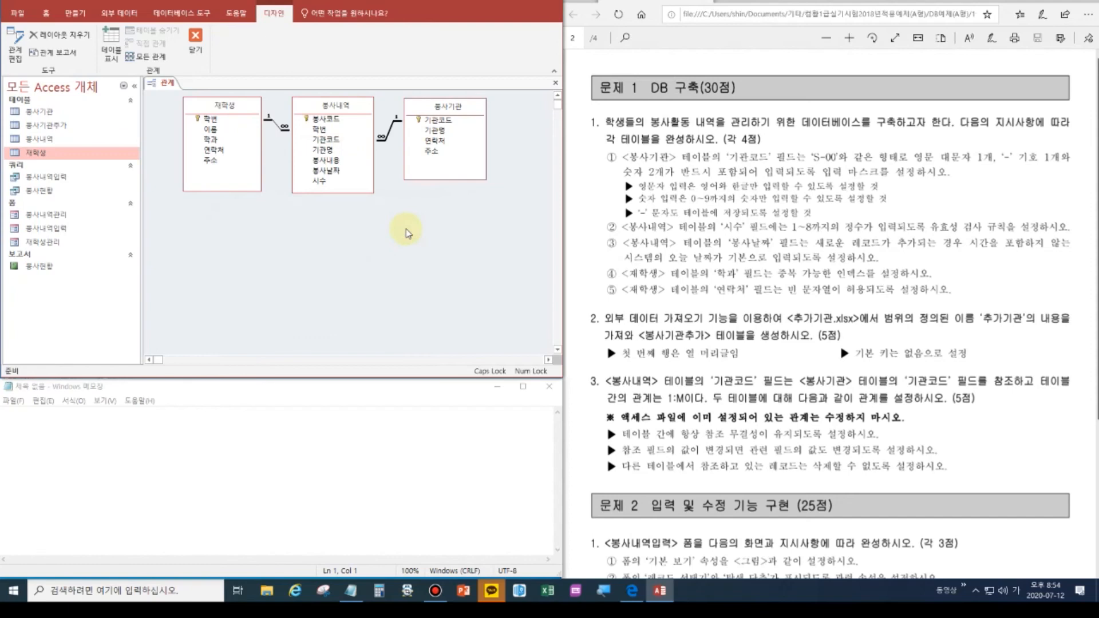